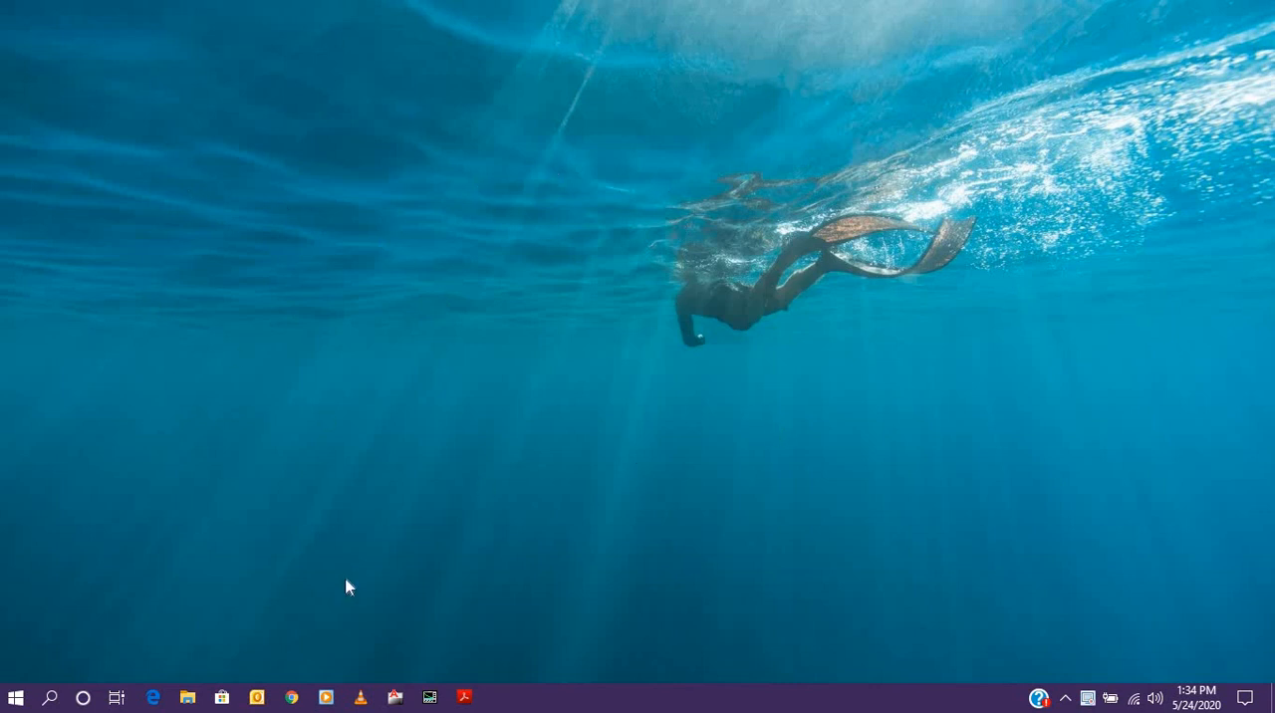
# - Refresh the desktop several times
pyautogui.rightClick(430, 193)
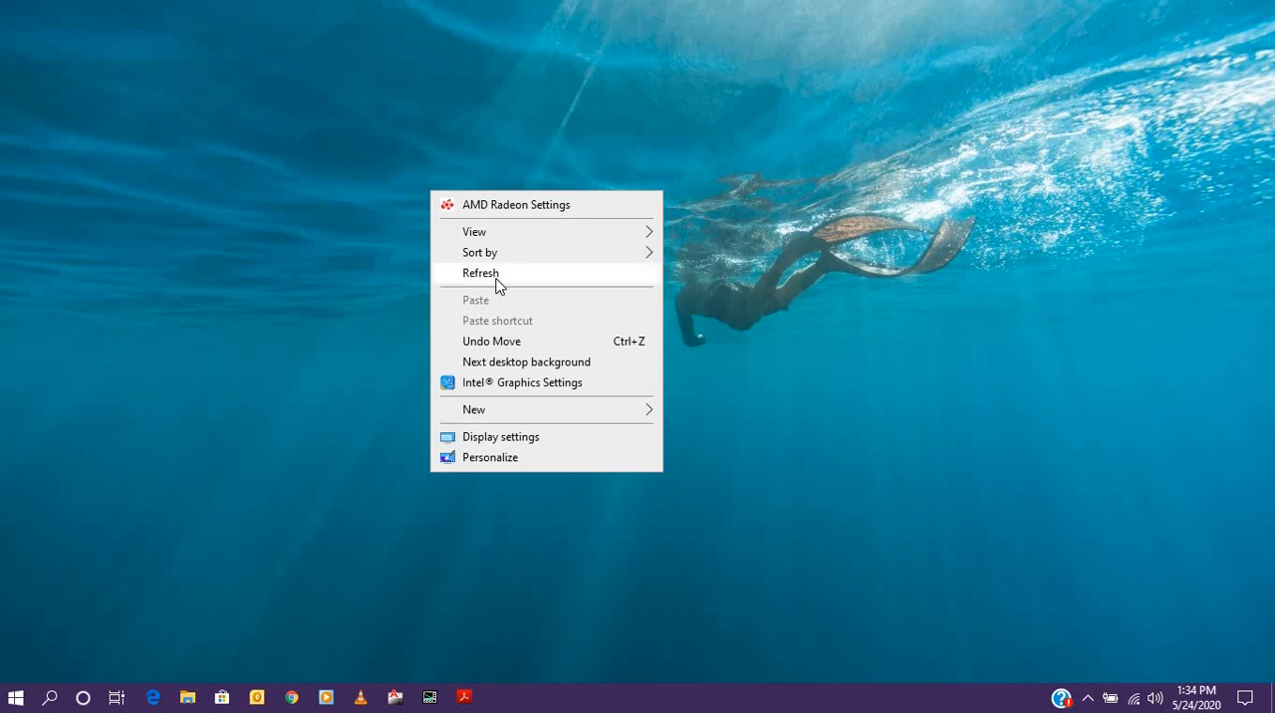
pyautogui.click(498, 282)
pyautogui.rightClick(528, 200)
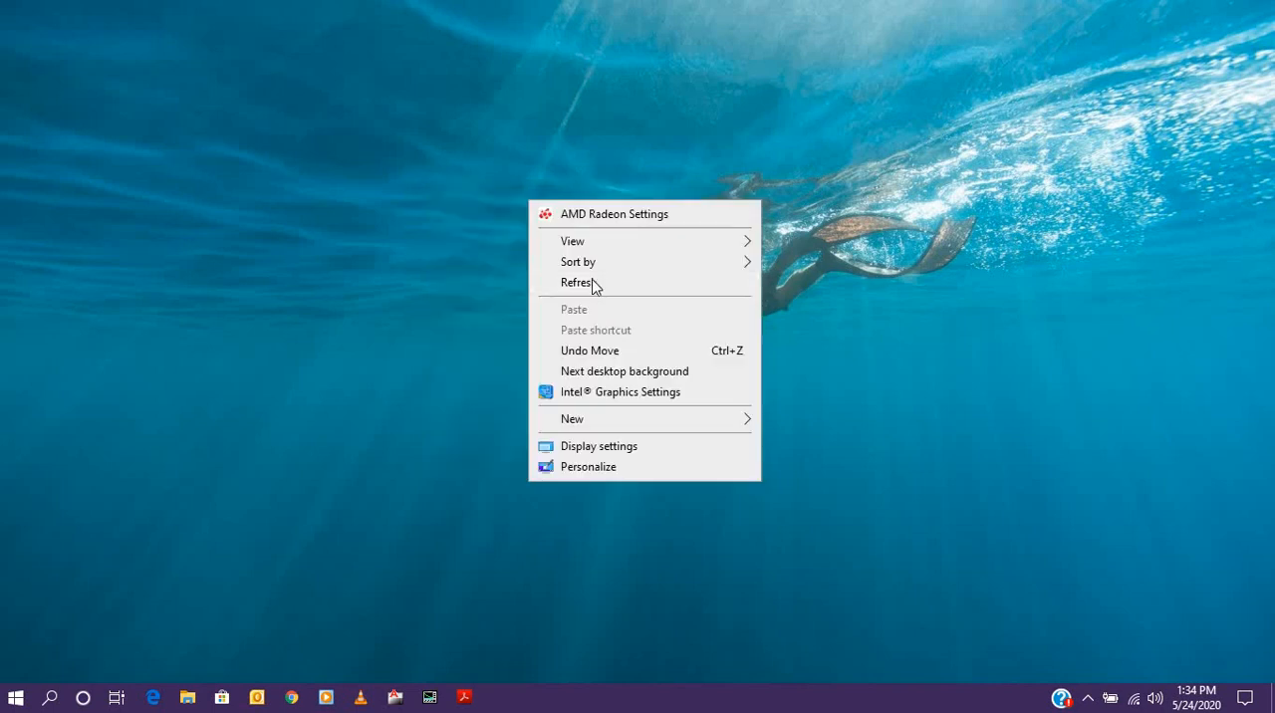
pyautogui.click(570, 289)
pyautogui.rightClick(509, 203)
pyautogui.click(561, 286)
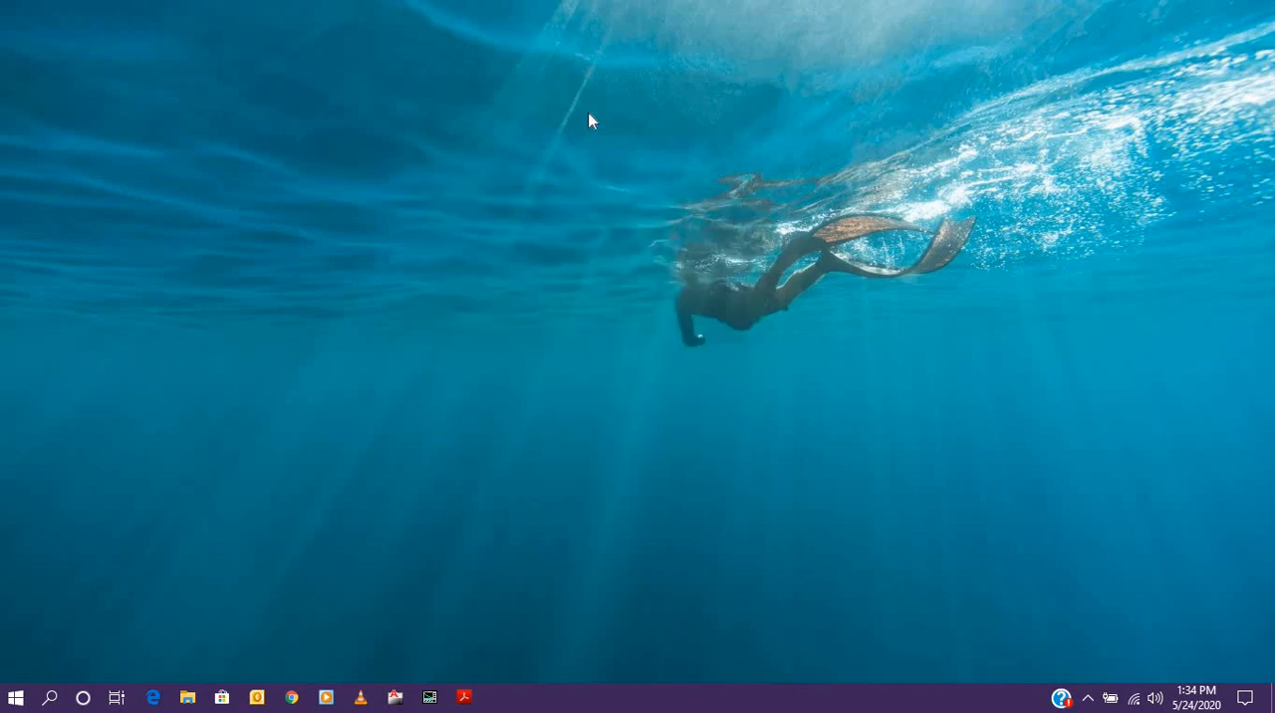
pyautogui.rightClick(592, 116)
pyautogui.click(643, 202)
pyautogui.rightClick(458, 190)
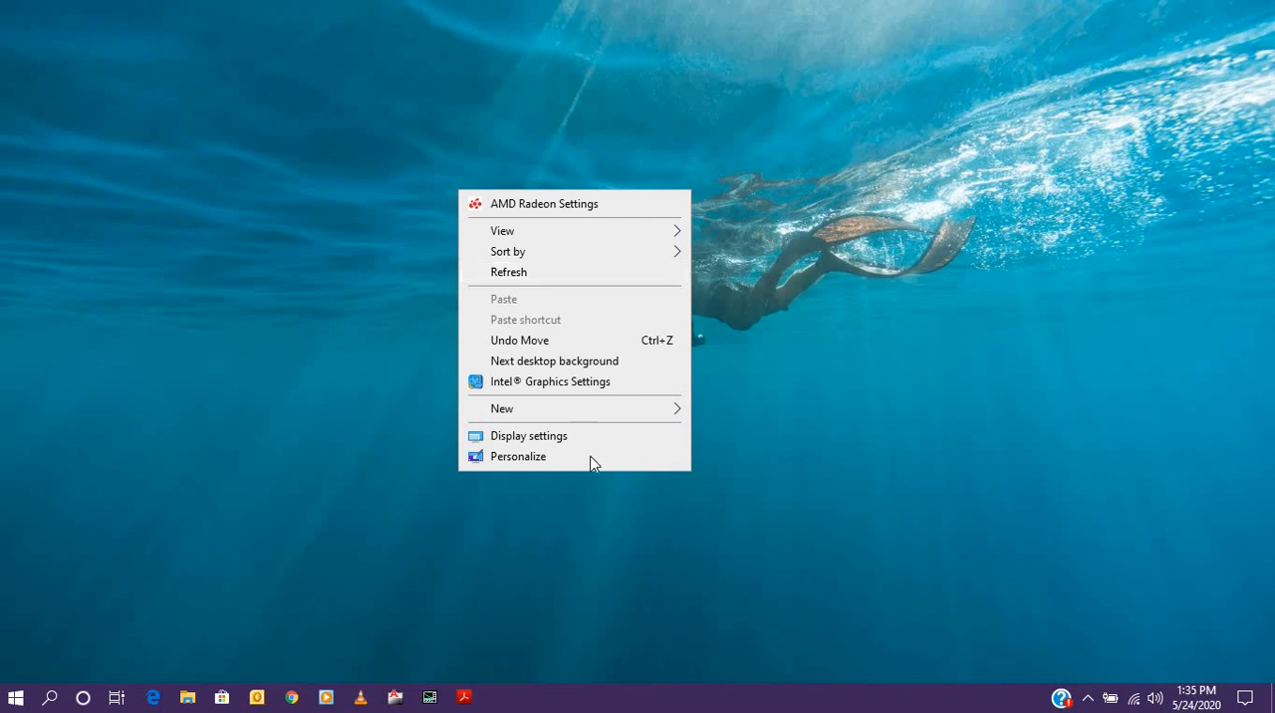
pyautogui.click(529, 462)
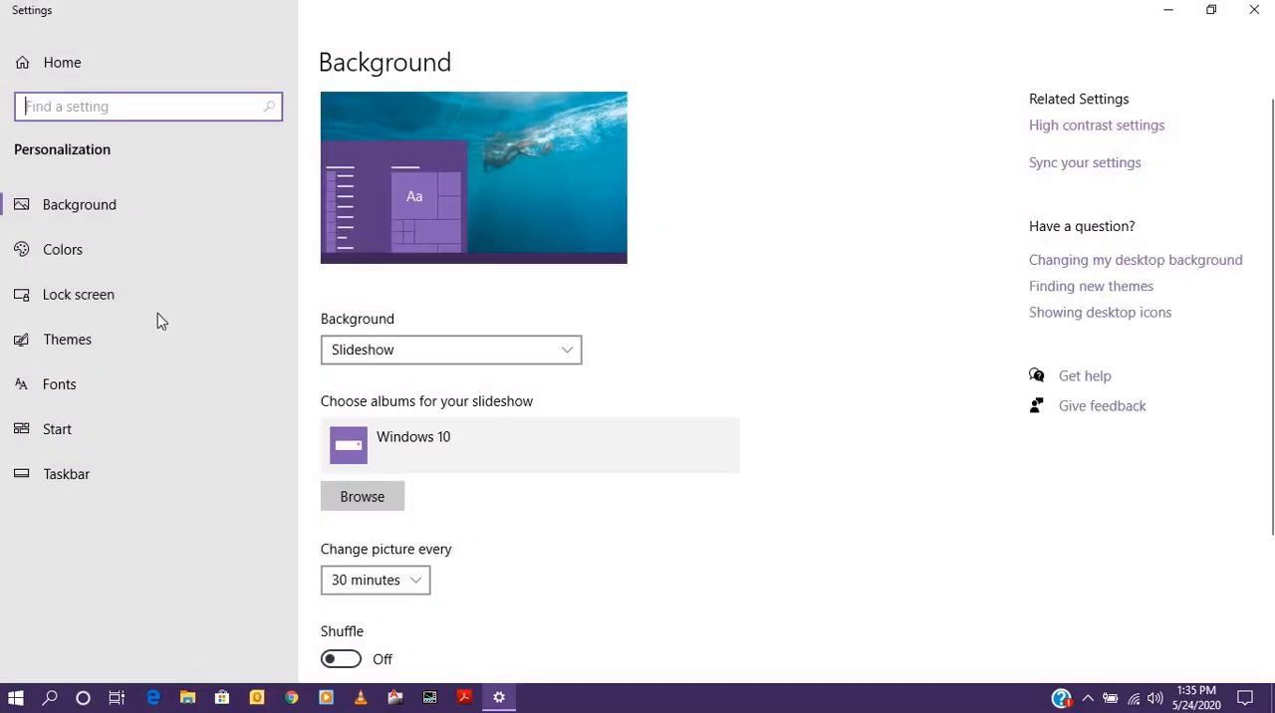
pyautogui.click(1171, 20)
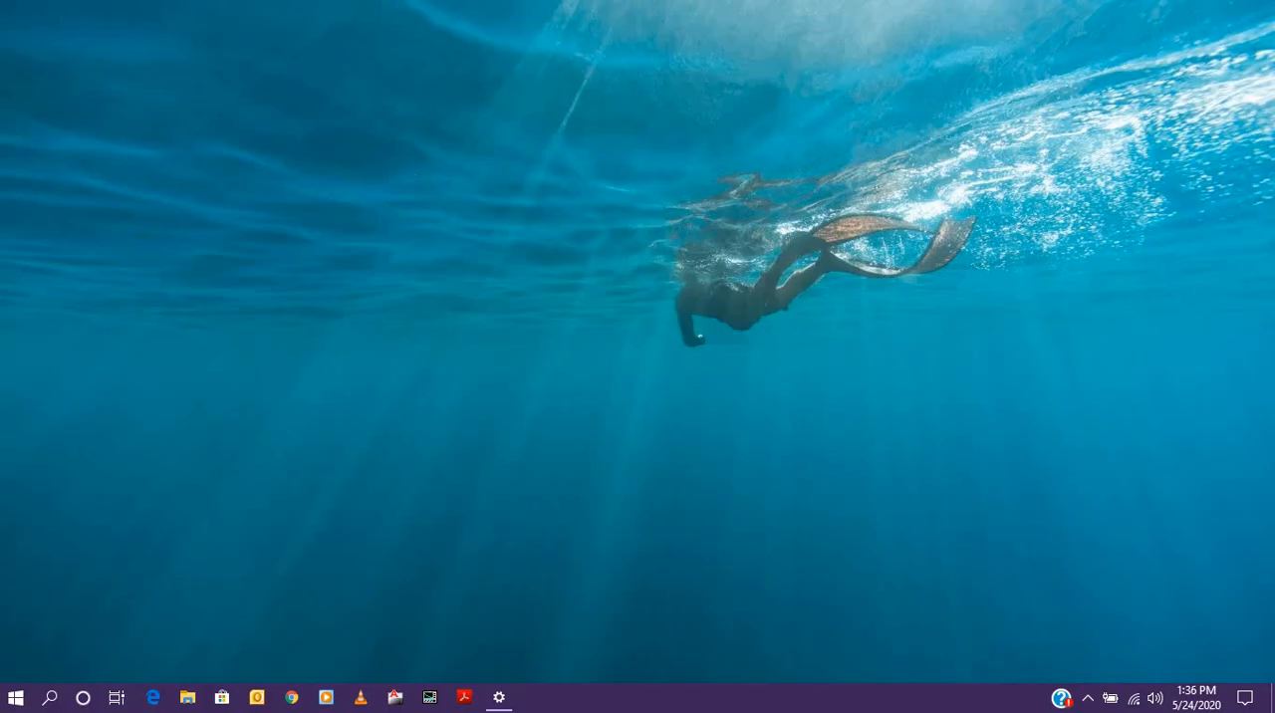
# - Open the desktop icon settings from the Themes page of the desktop's personalization settings
pyautogui.rightClick(543, 194)
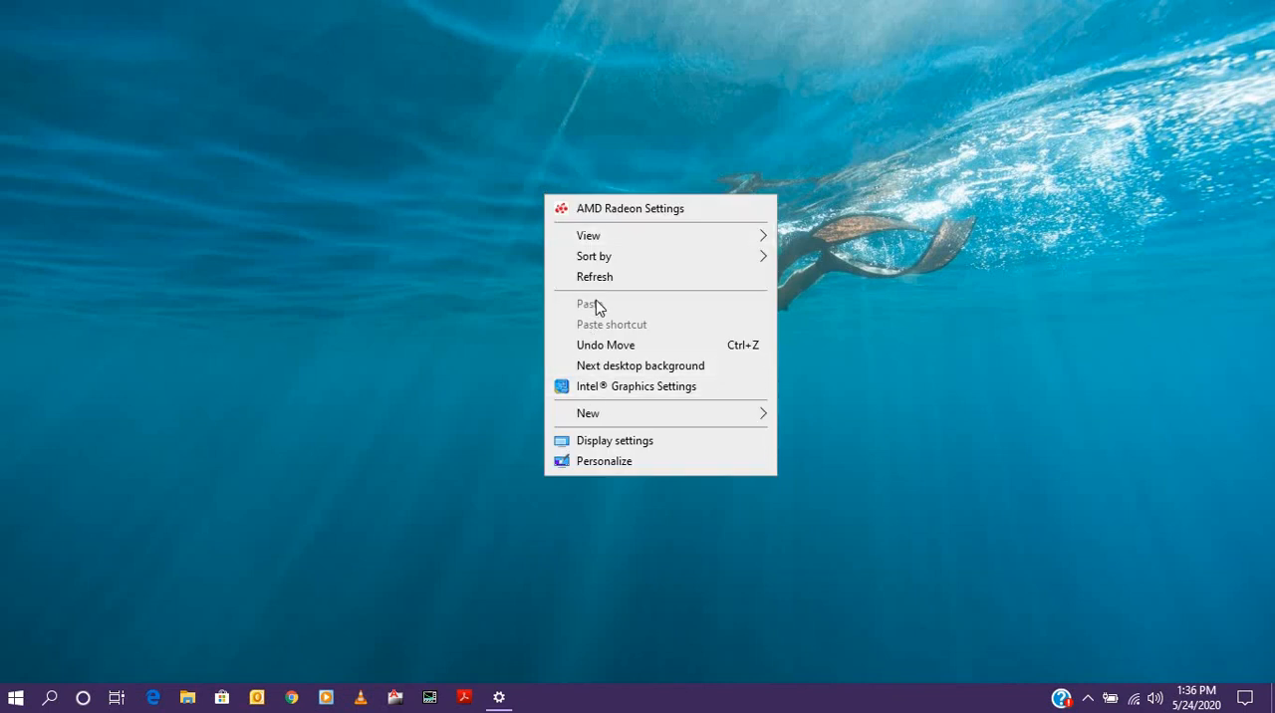
pyautogui.click(643, 466)
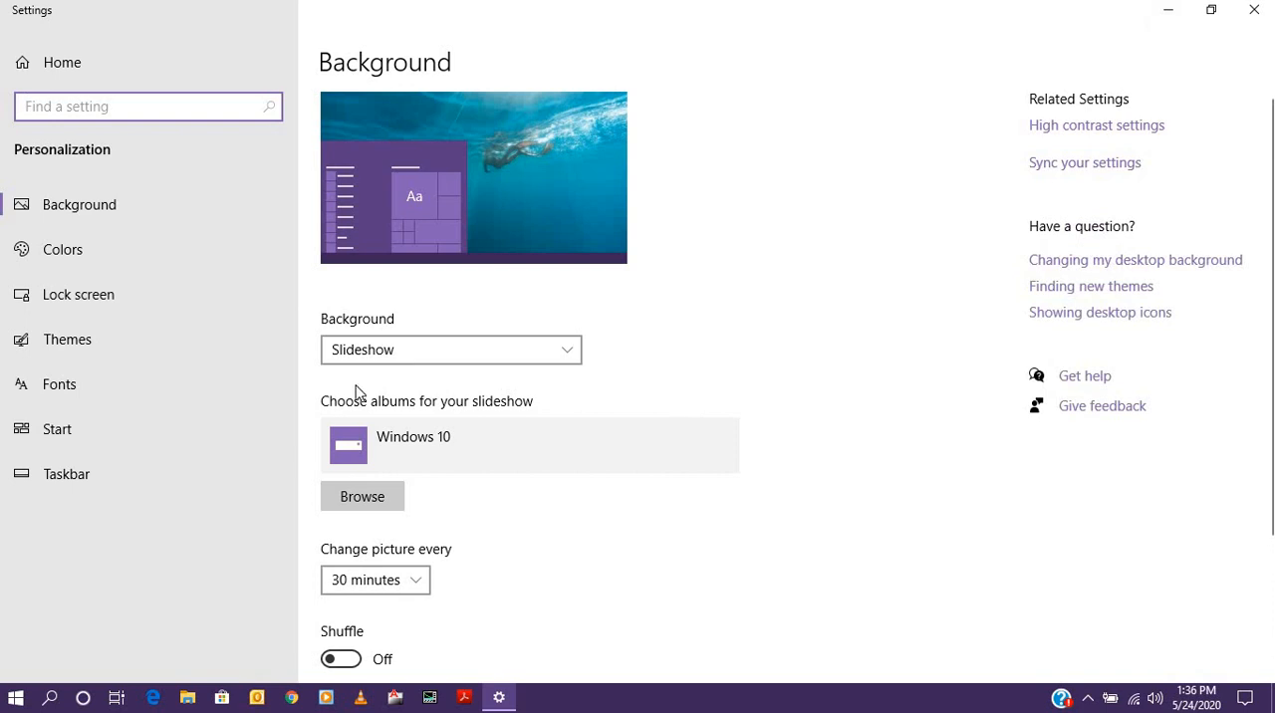
pyautogui.click(68, 348)
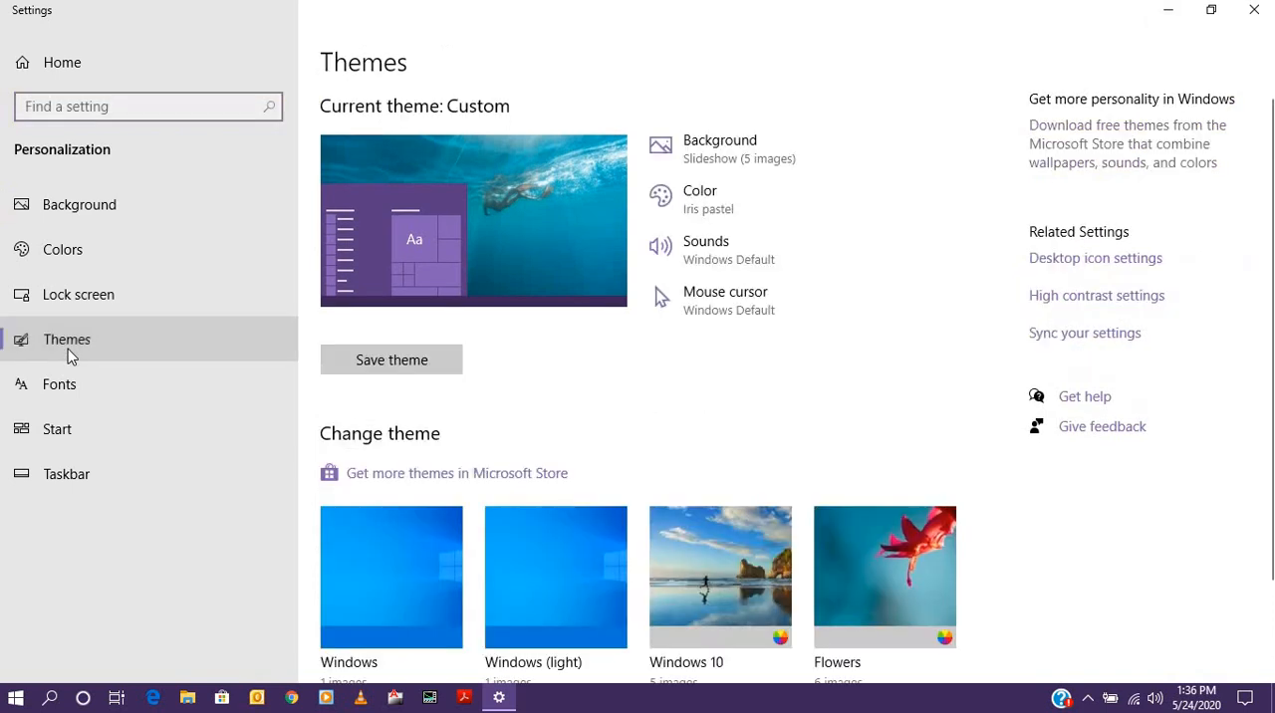
pyautogui.click(1116, 261)
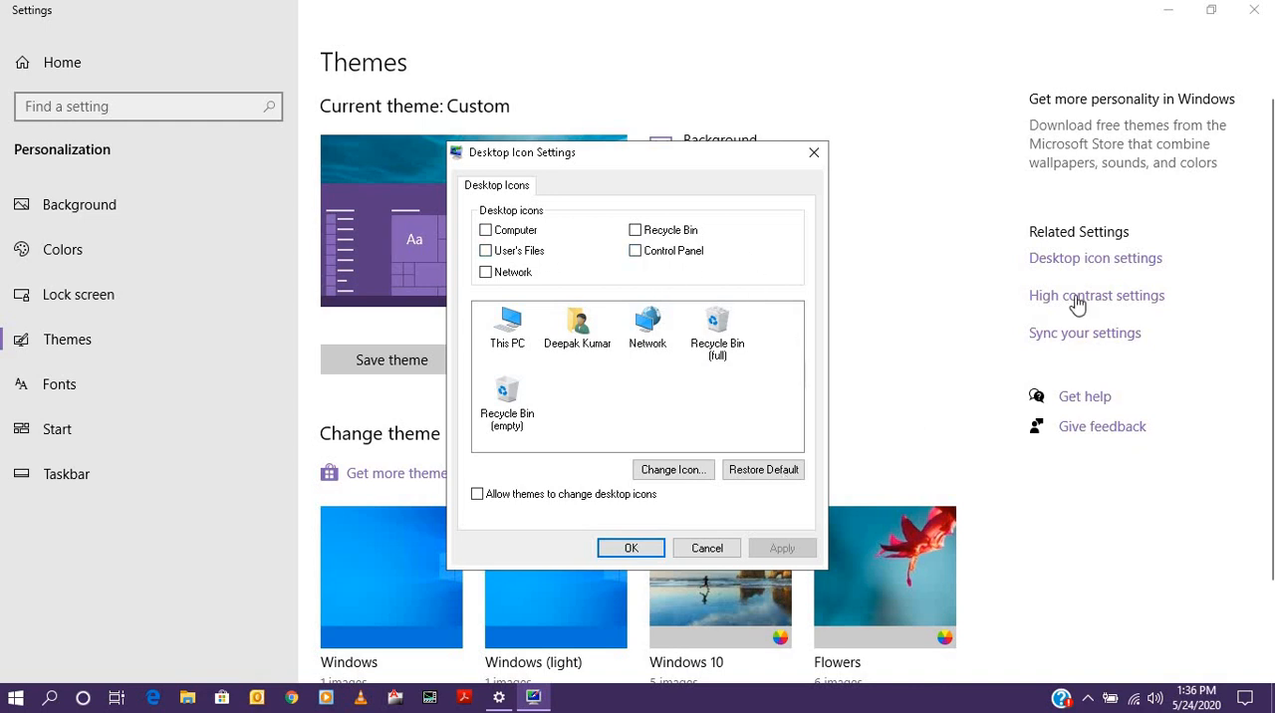
# - Enable the Computer, Recycle Bin, Control Panel and Network desktop icons, apply the change and close the settings
pyautogui.click(501, 233)
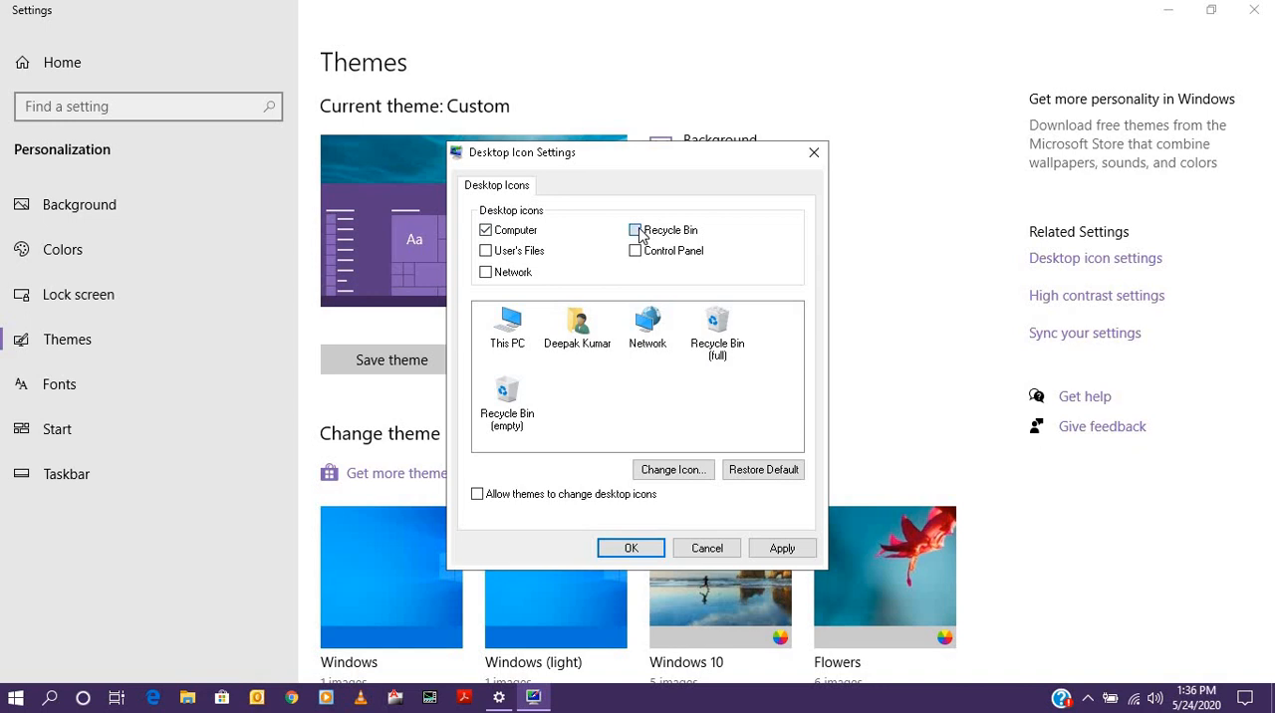
pyautogui.click(637, 231)
pyautogui.click(638, 251)
pyautogui.click(486, 274)
pyautogui.click(770, 558)
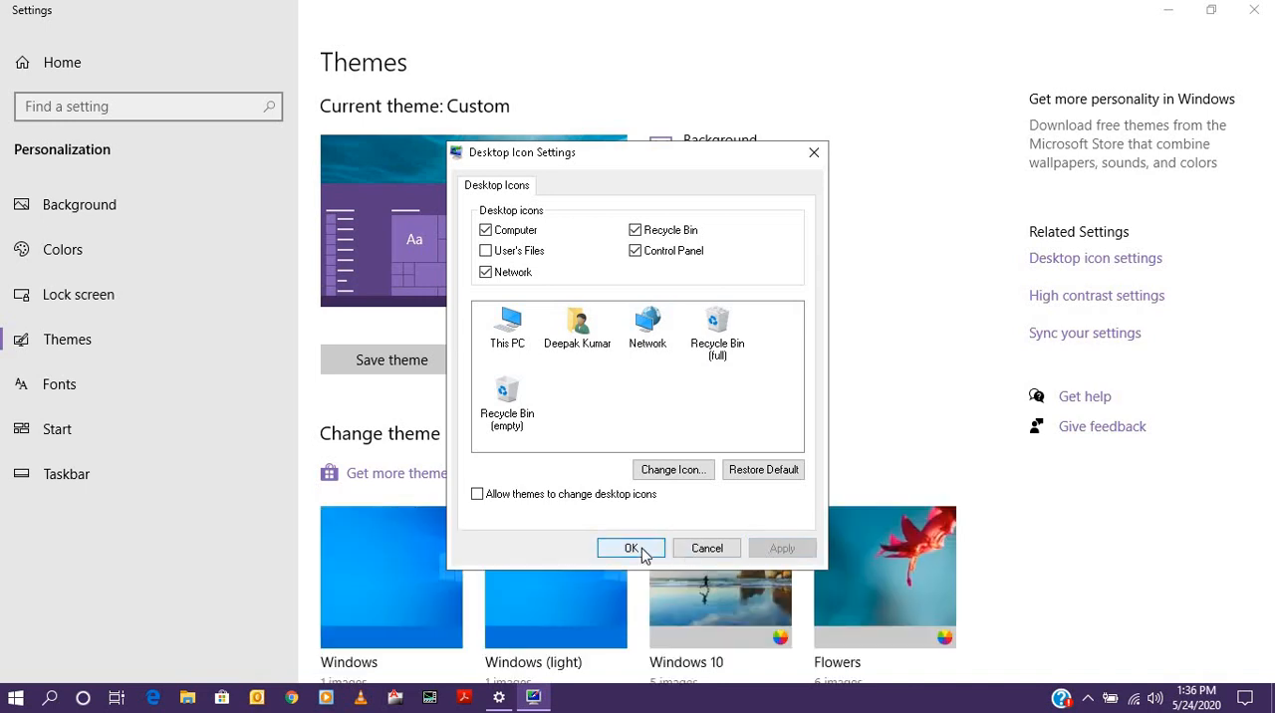
pyautogui.click(632, 549)
pyautogui.hotkey('alt', 'F4')
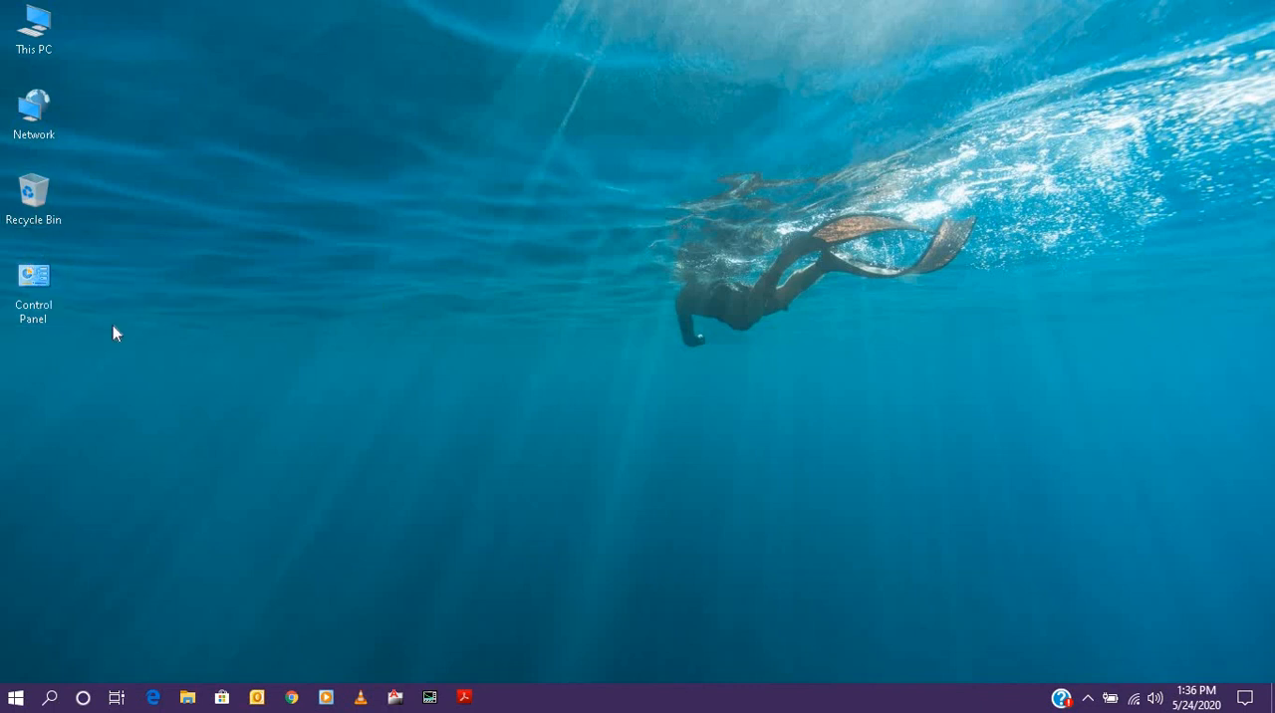
# - Reopen the personalization settings and examine the desktop background's type, slideshow album and picture-change interval options
pyautogui.rightClick(356, 185)
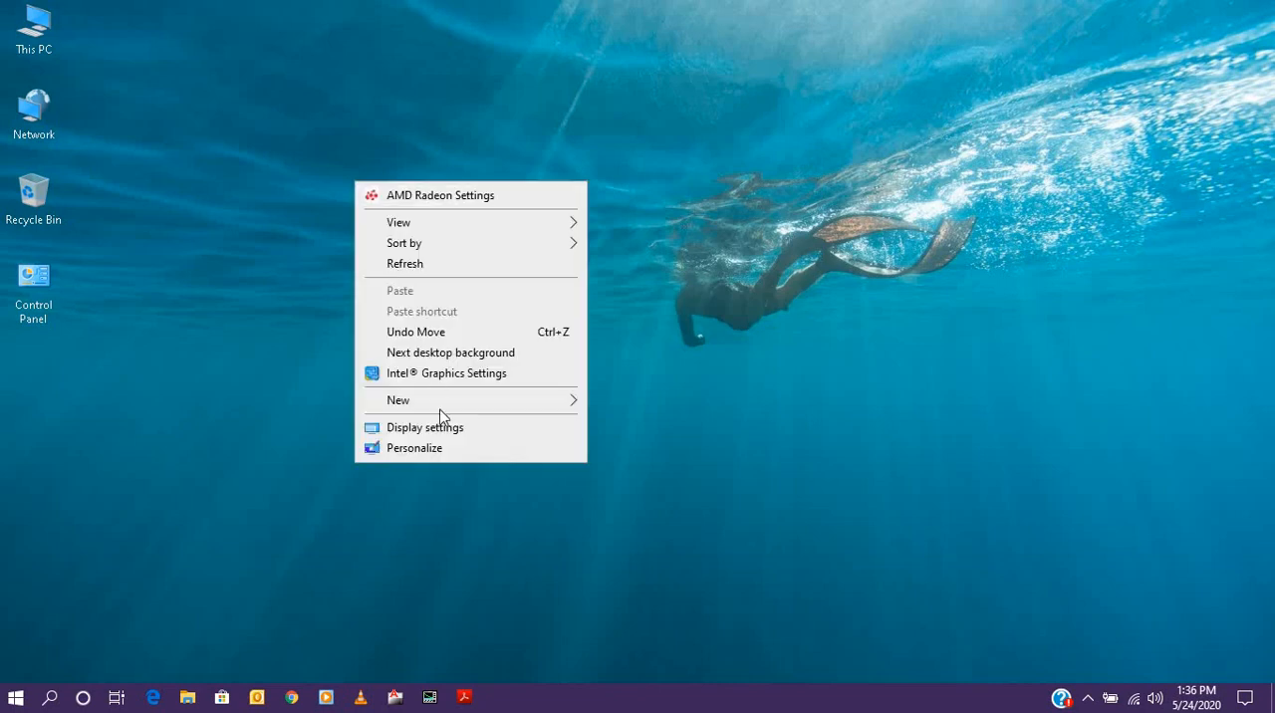
pyautogui.click(495, 447)
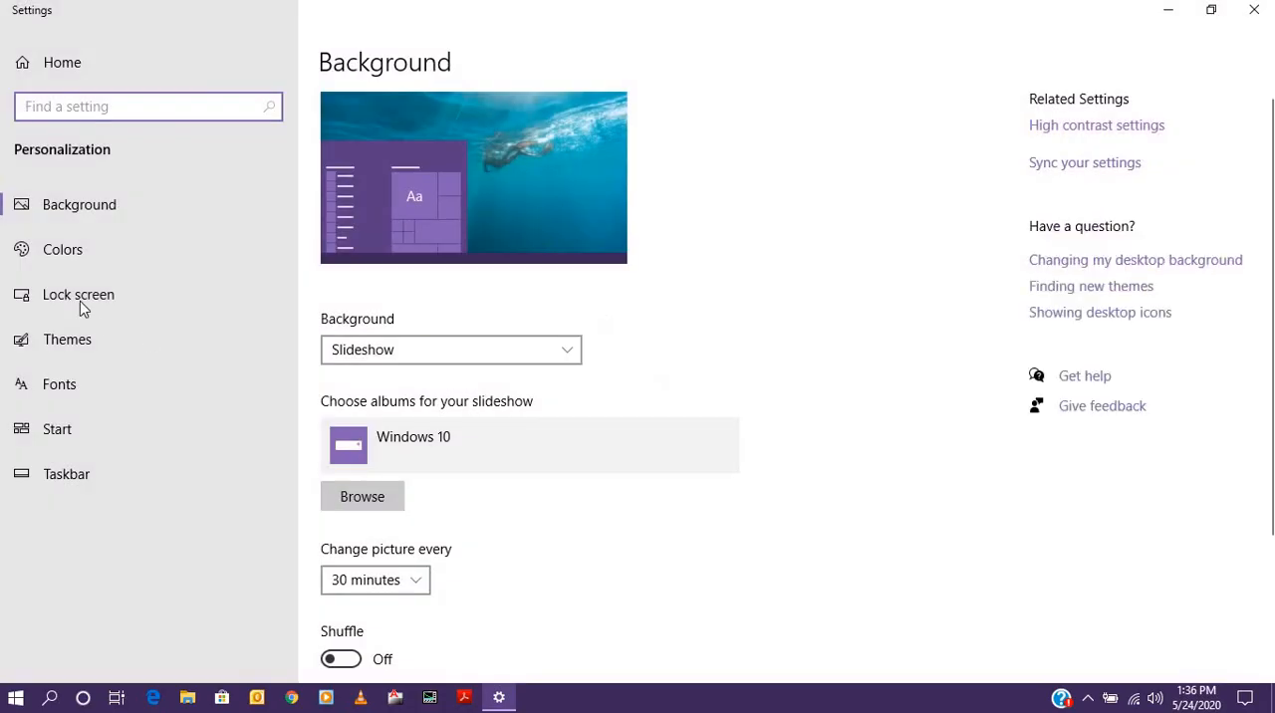
pyautogui.click(93, 206)
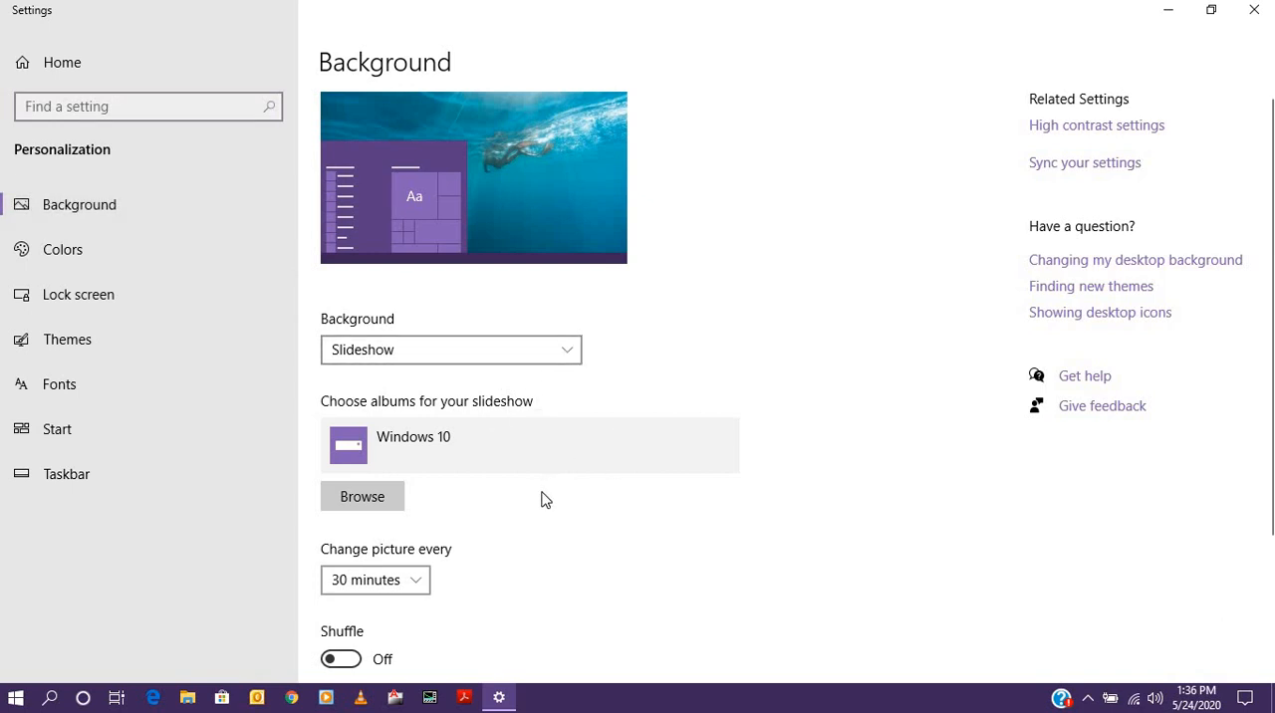
pyautogui.click(566, 361)
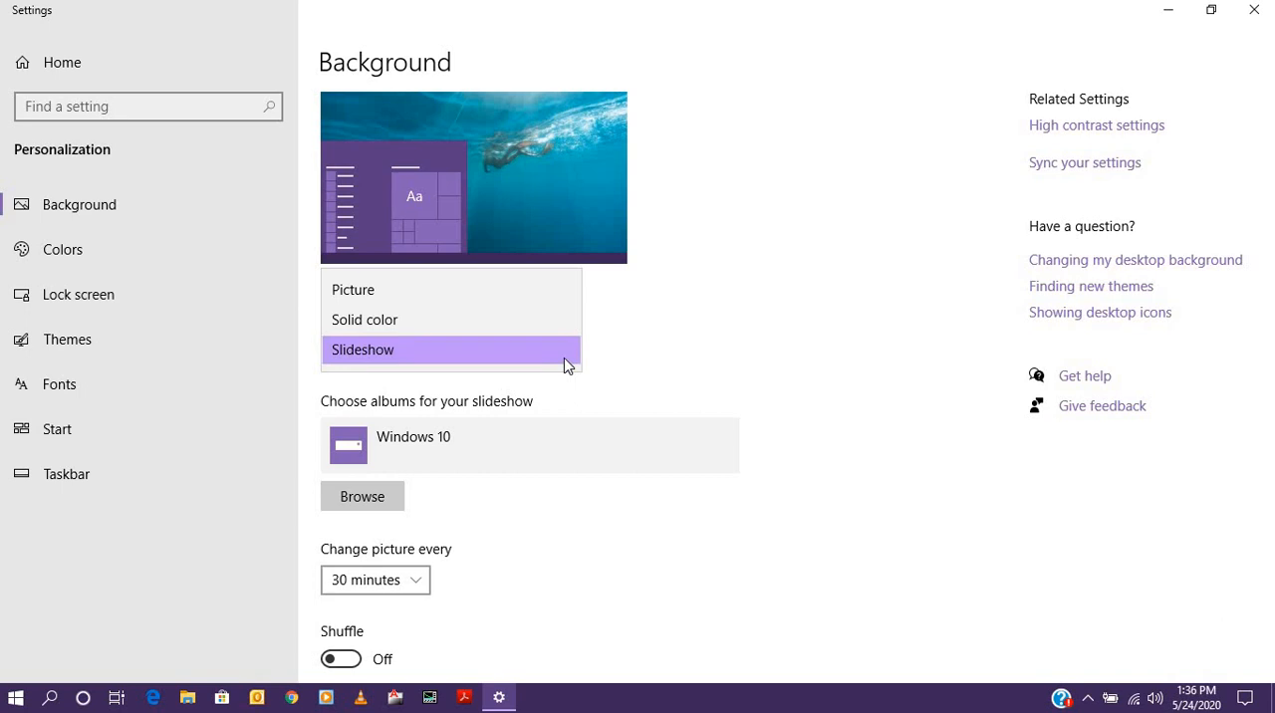
pyautogui.click(509, 569)
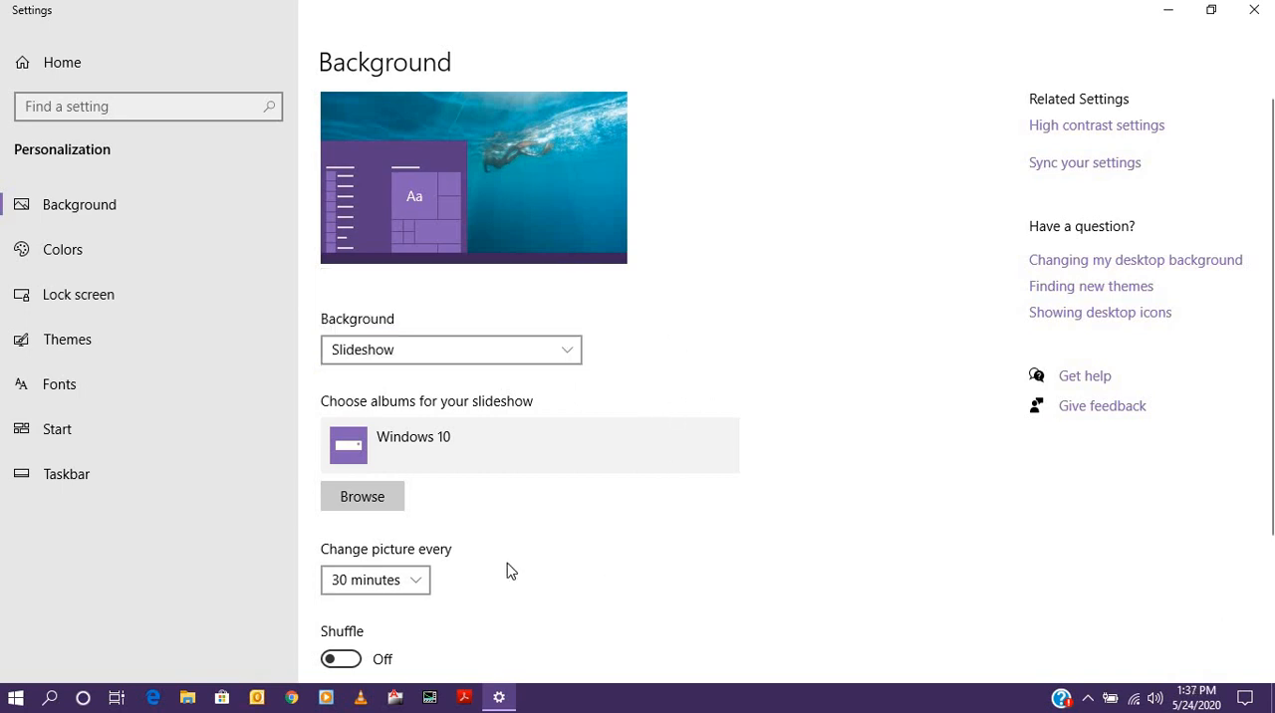
pyautogui.scroll(-4, 561, 509)
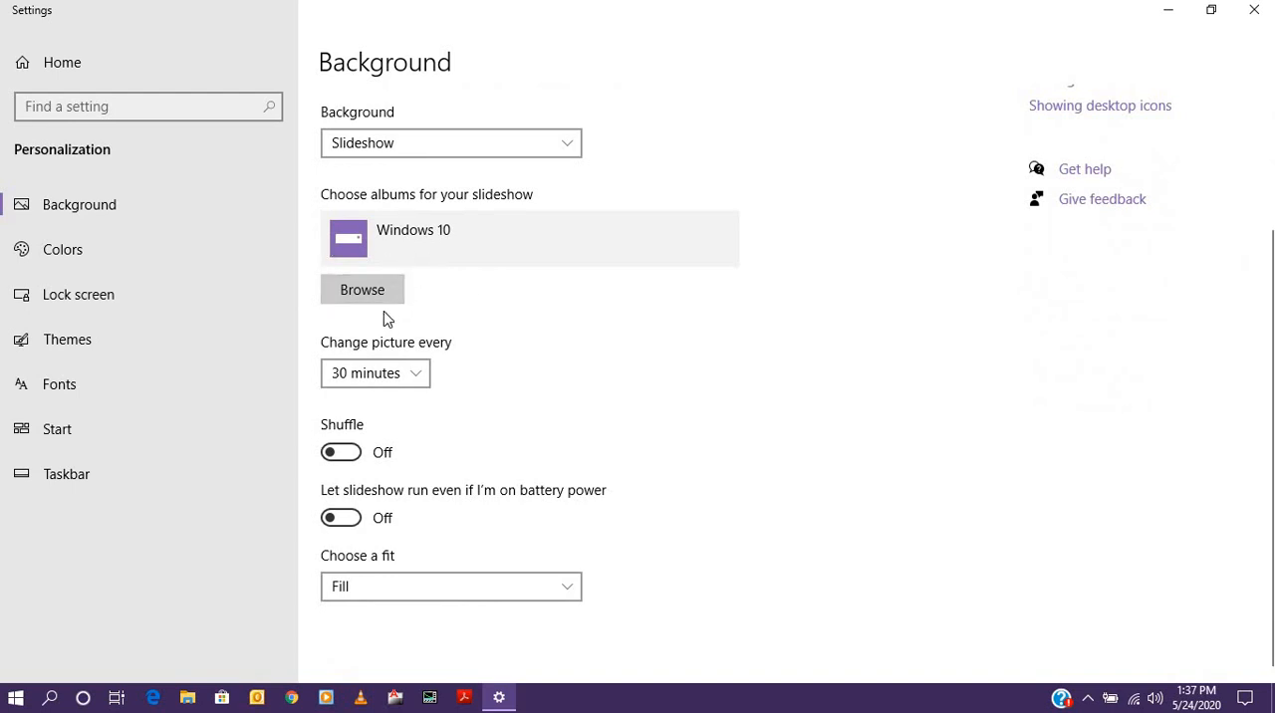
pyautogui.click(365, 290)
pyautogui.click(413, 374)
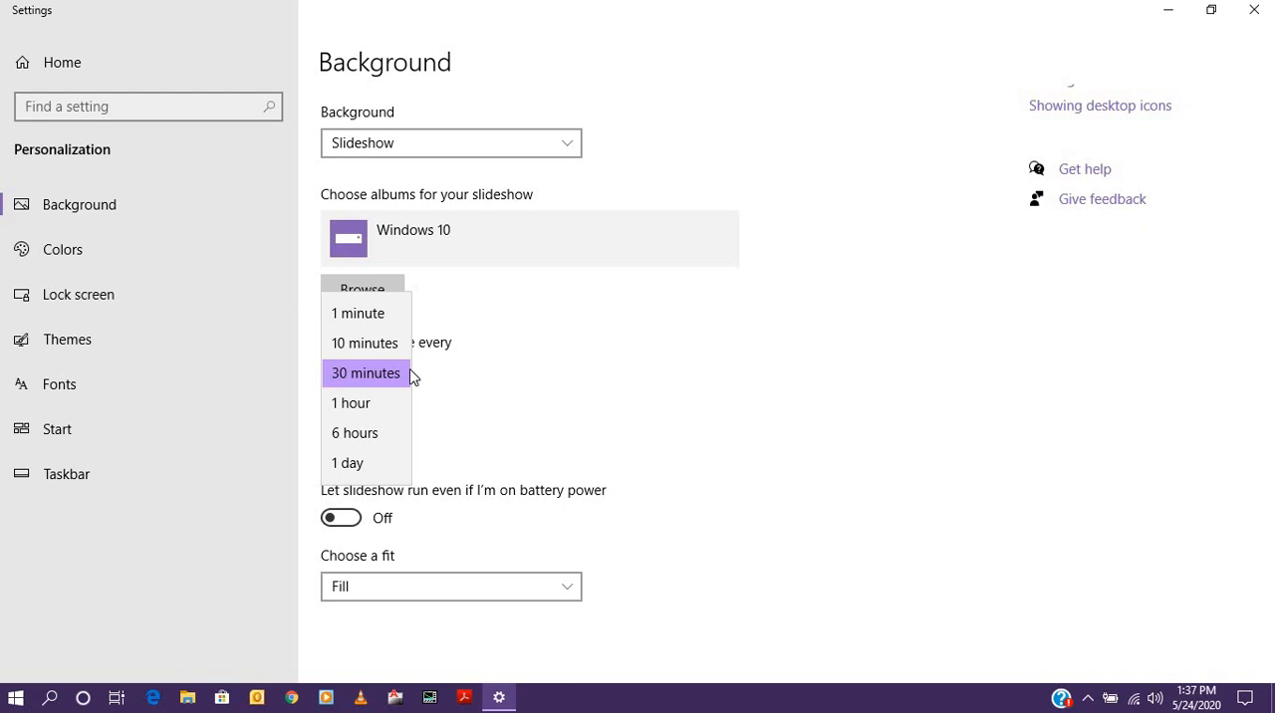
pyautogui.click(654, 370)
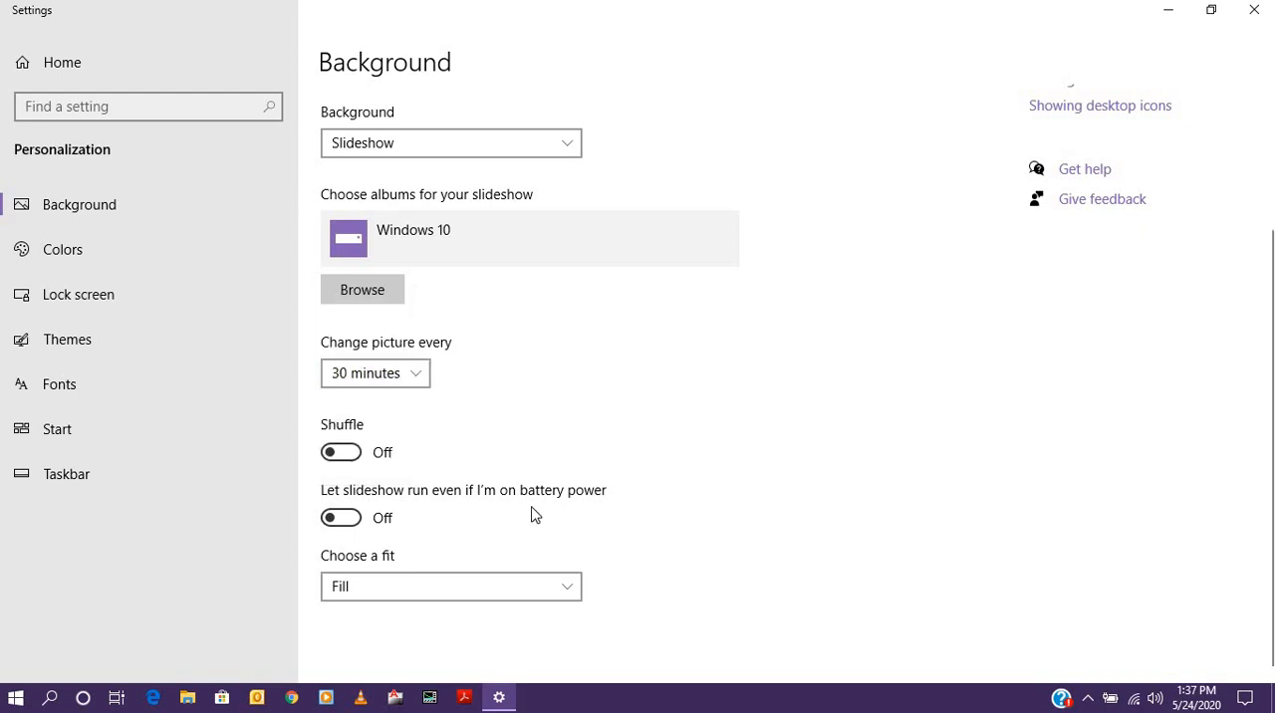
# - Change the Windows accent color to Mint light in the color settings
pyautogui.click(64, 251)
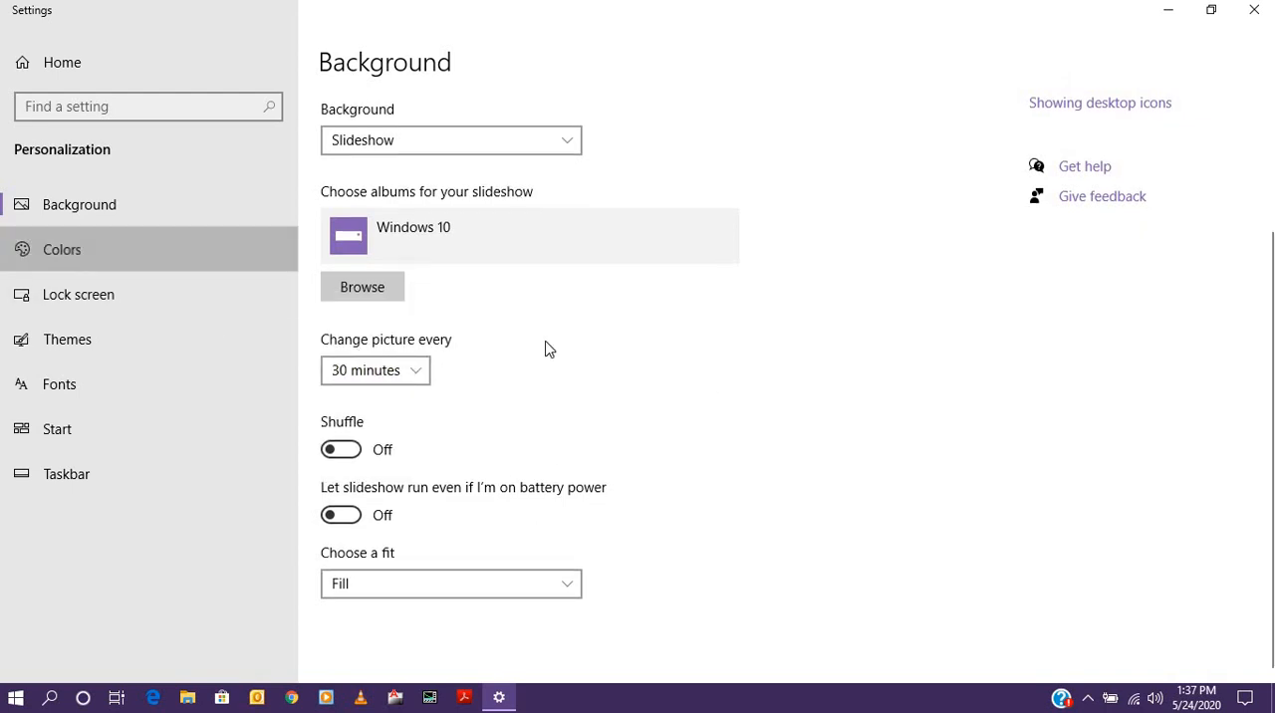
pyautogui.scroll(-5, 681, 372)
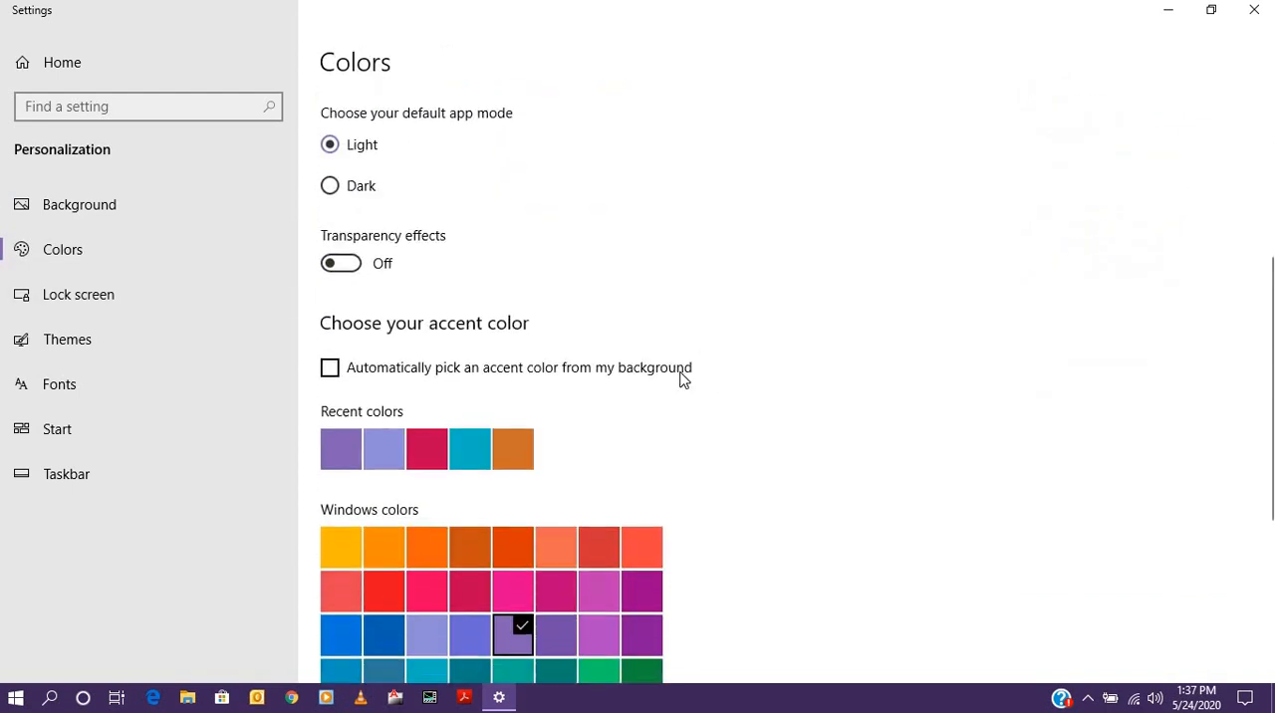
pyautogui.scroll(-4, 680, 373)
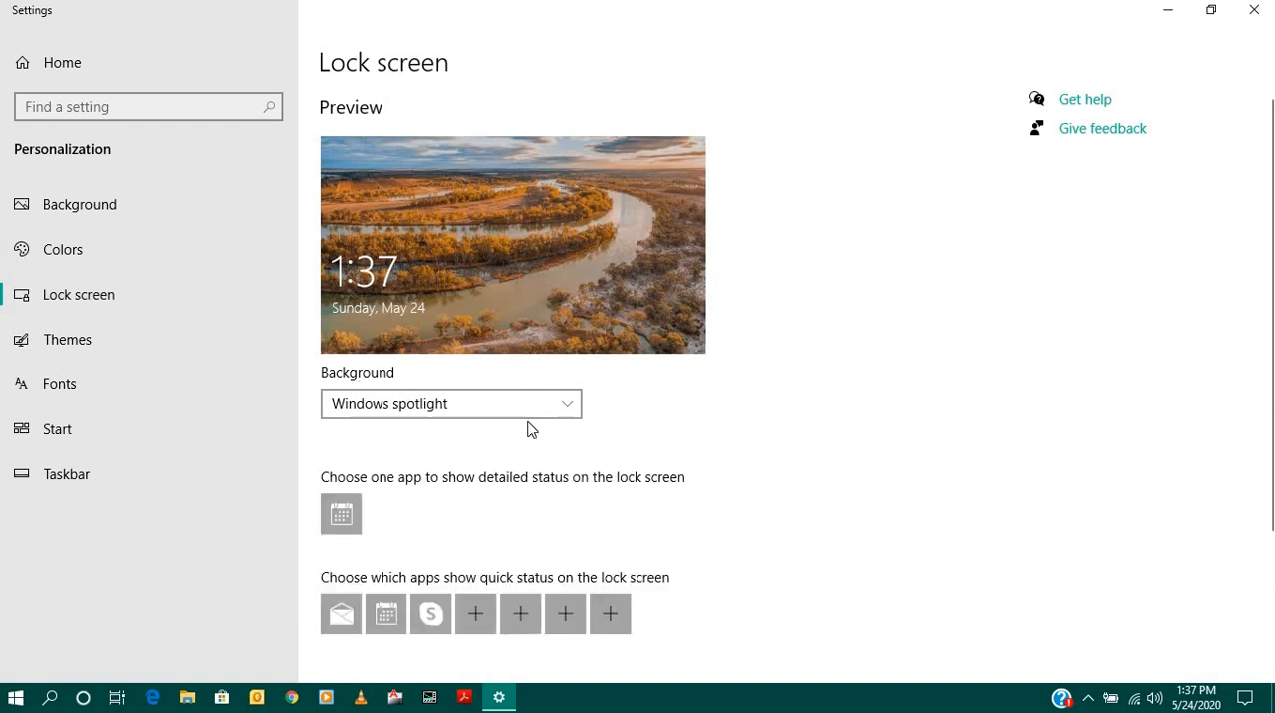
# - Review the lock screen options and the available themes in the personalization settings
pyautogui.scroll(-3, 527, 429)
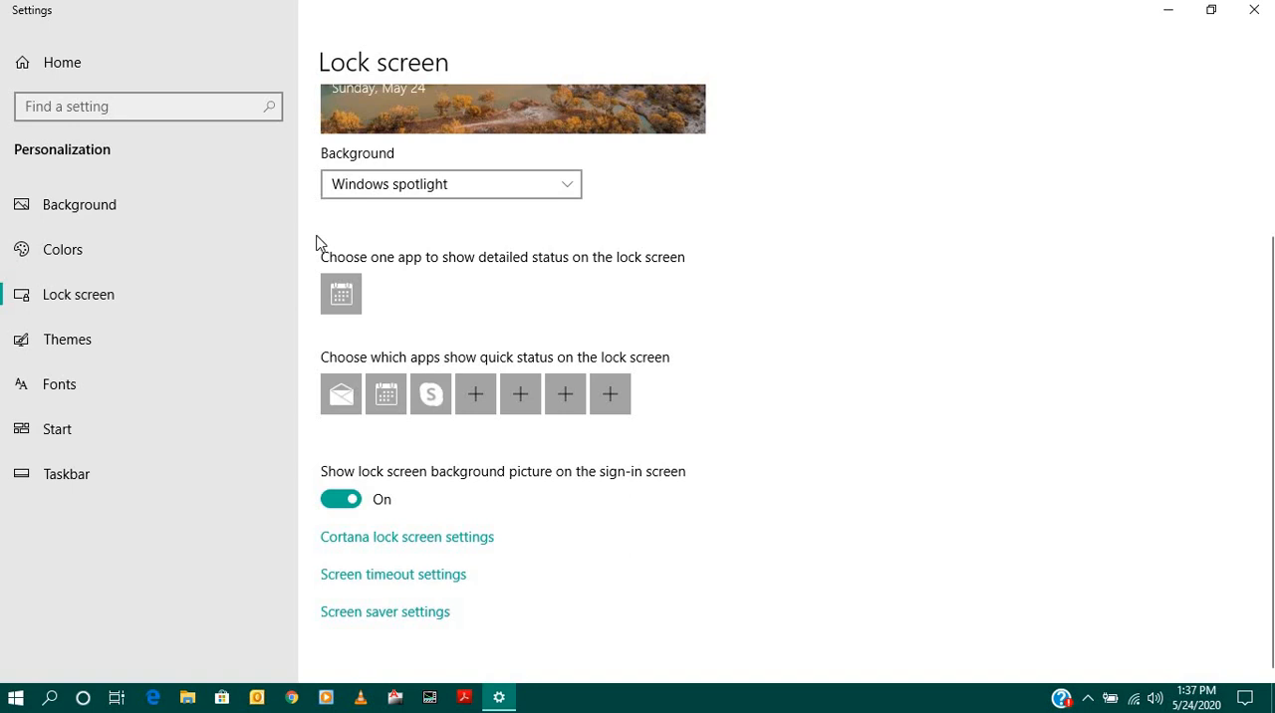
pyautogui.click(68, 343)
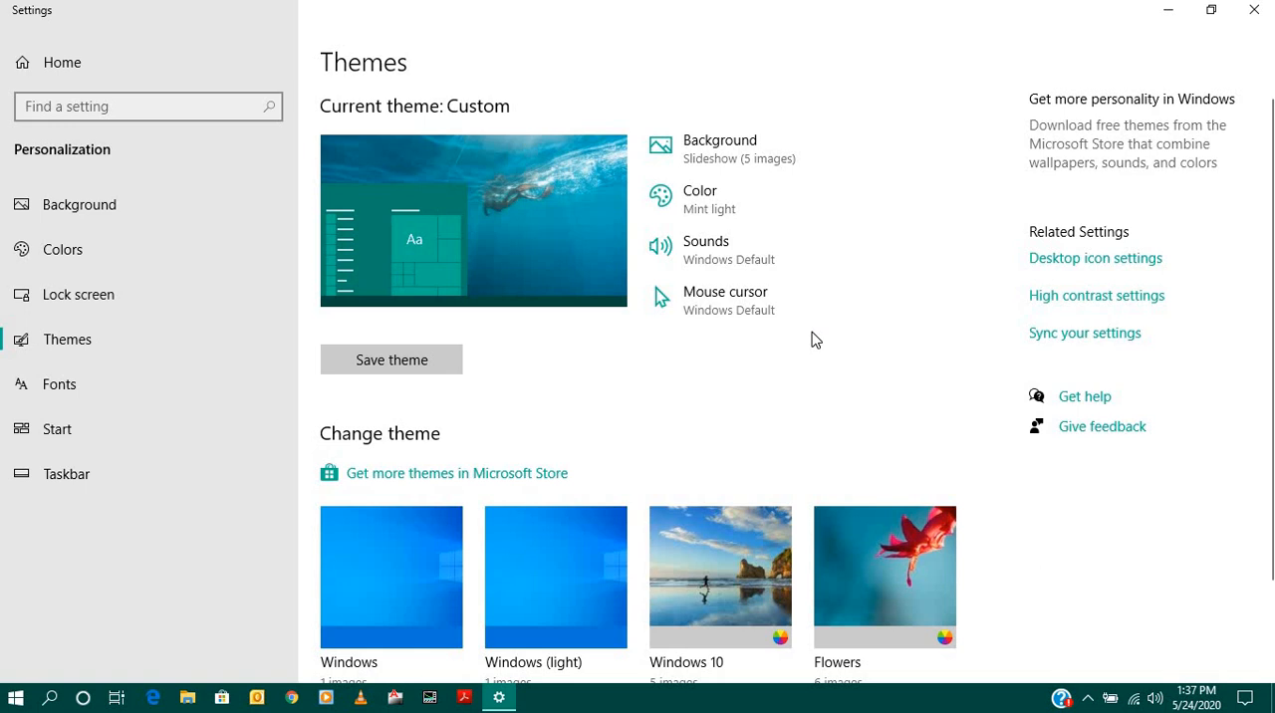
pyautogui.scroll(-2, 812, 341)
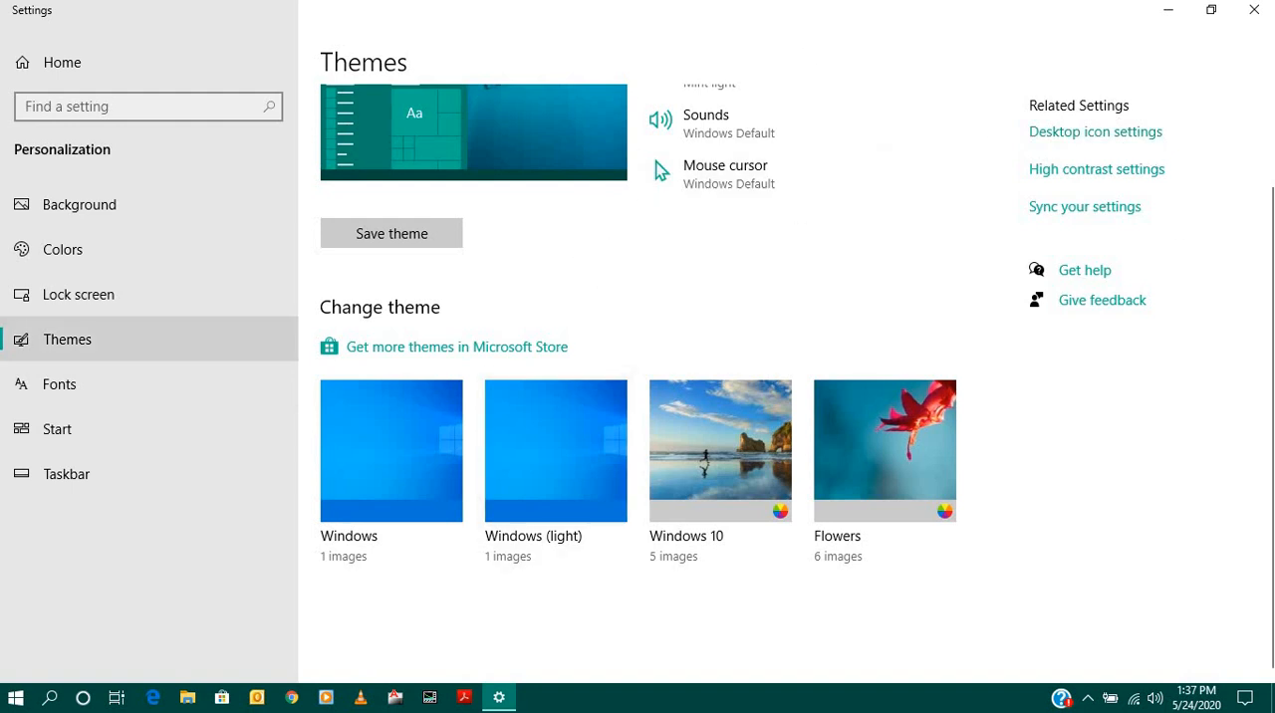
# - Review the Fonts, Start and Taskbar personalization options, and close the settings
pyautogui.click(37, 396)
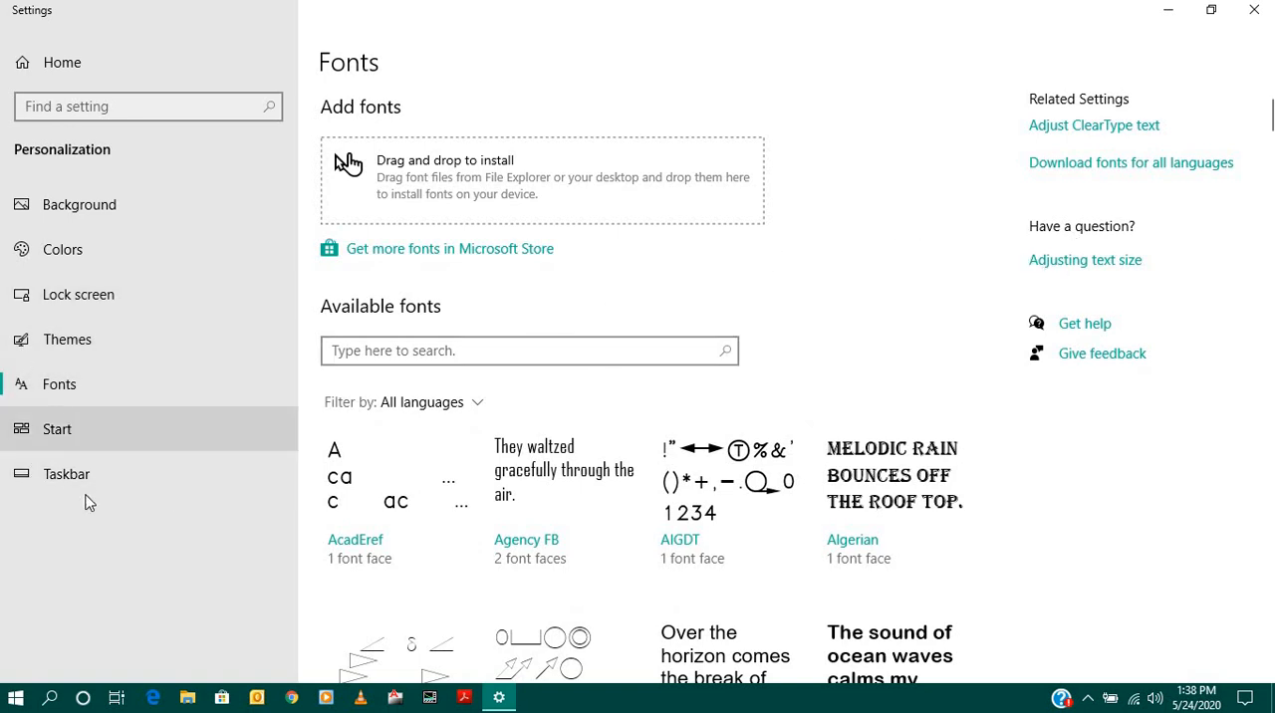
pyautogui.click(55, 428)
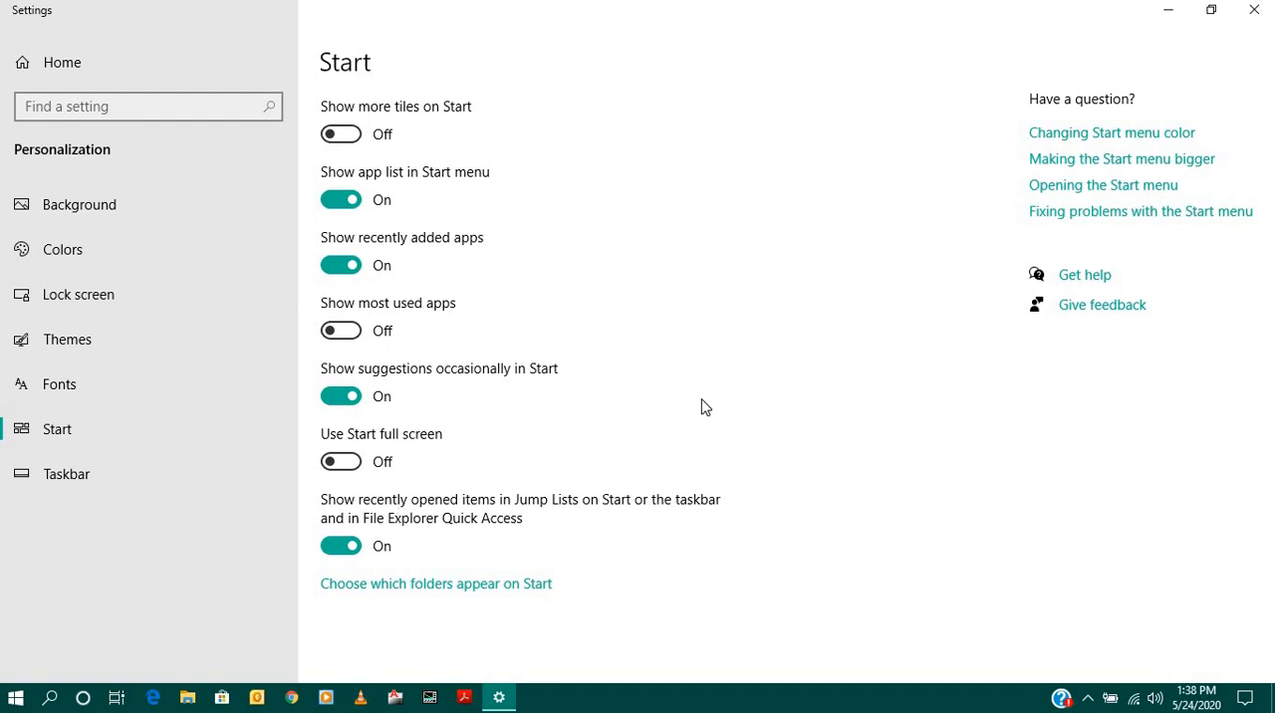
pyautogui.click(86, 482)
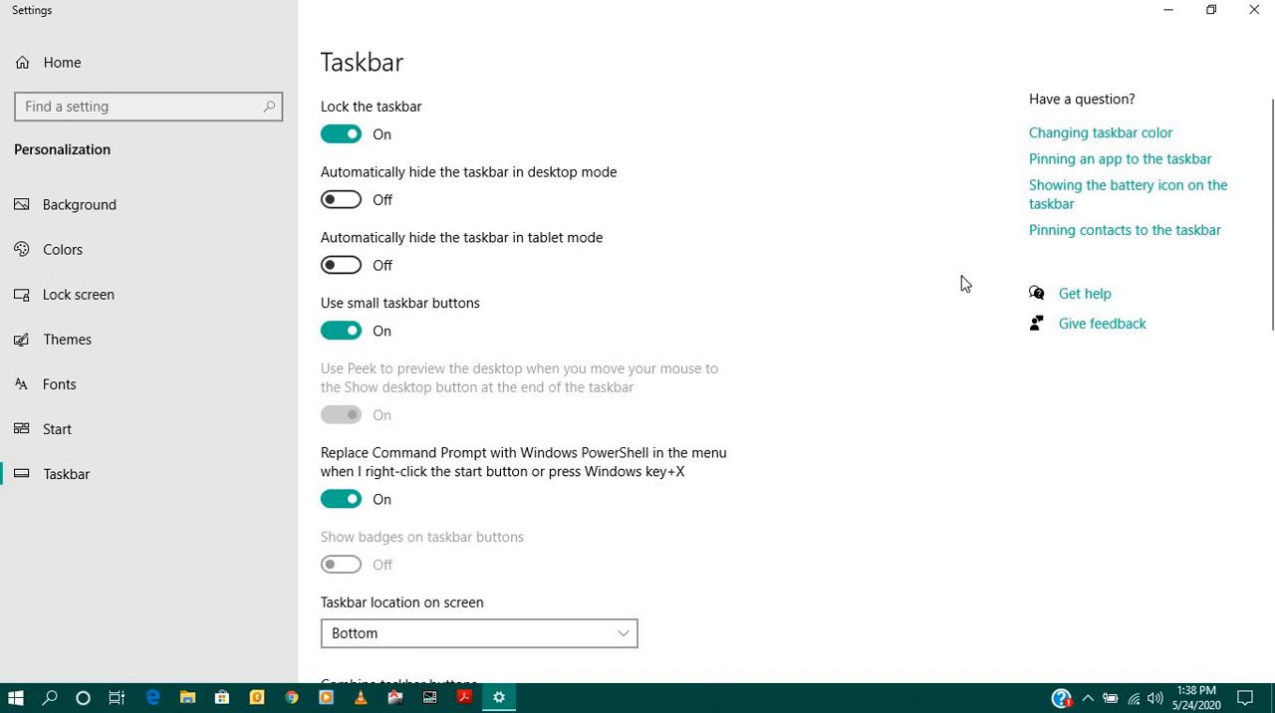
pyautogui.scroll(-10, 917, 289)
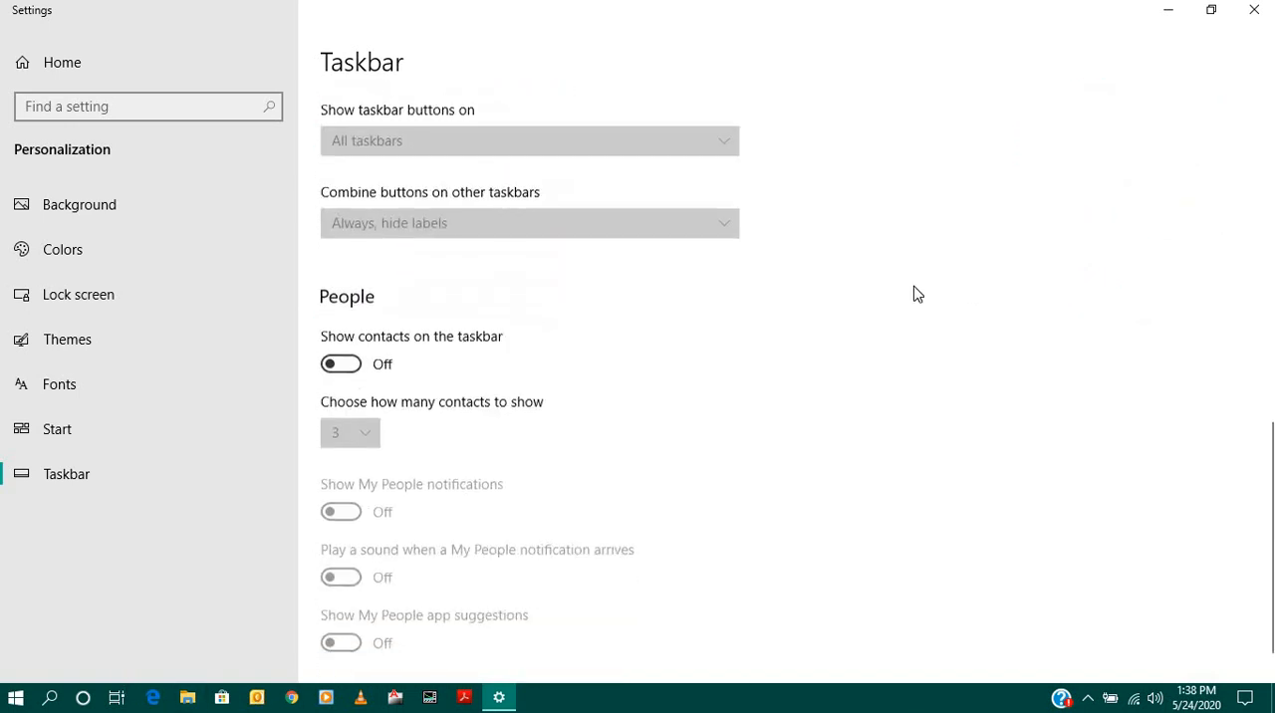
pyautogui.scroll(10, 917, 293)
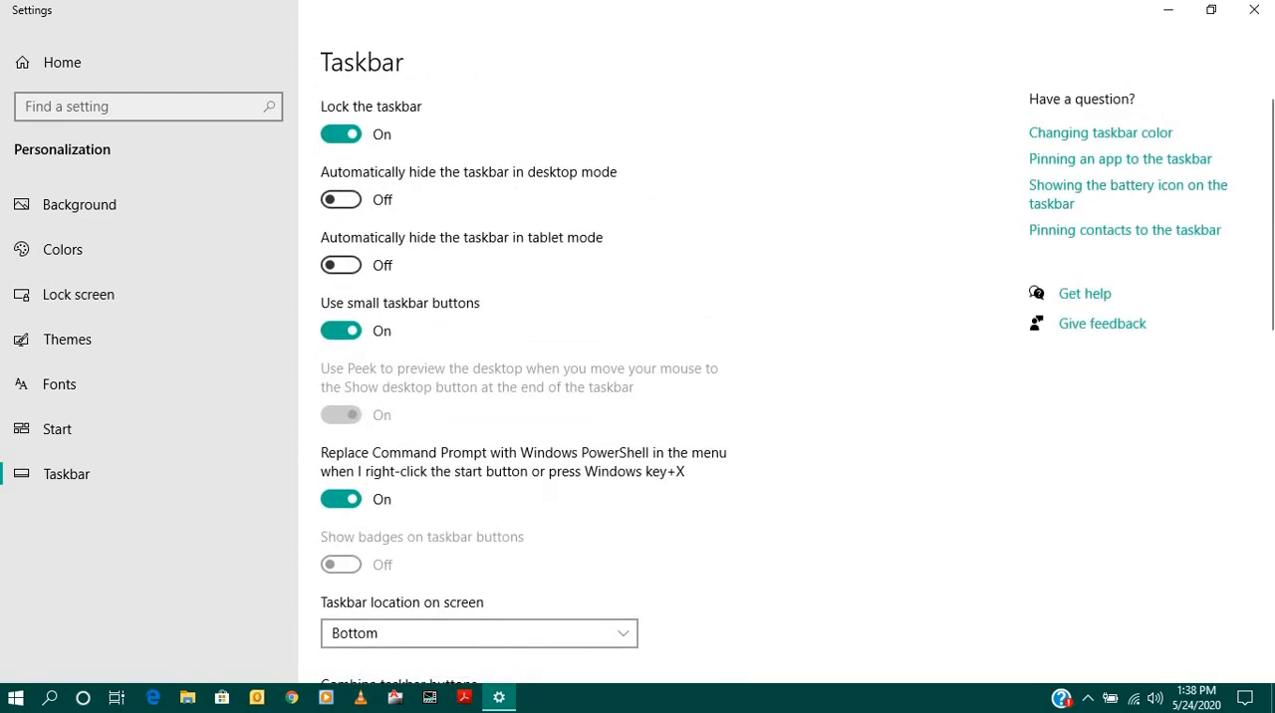
pyautogui.click(1254, 10)
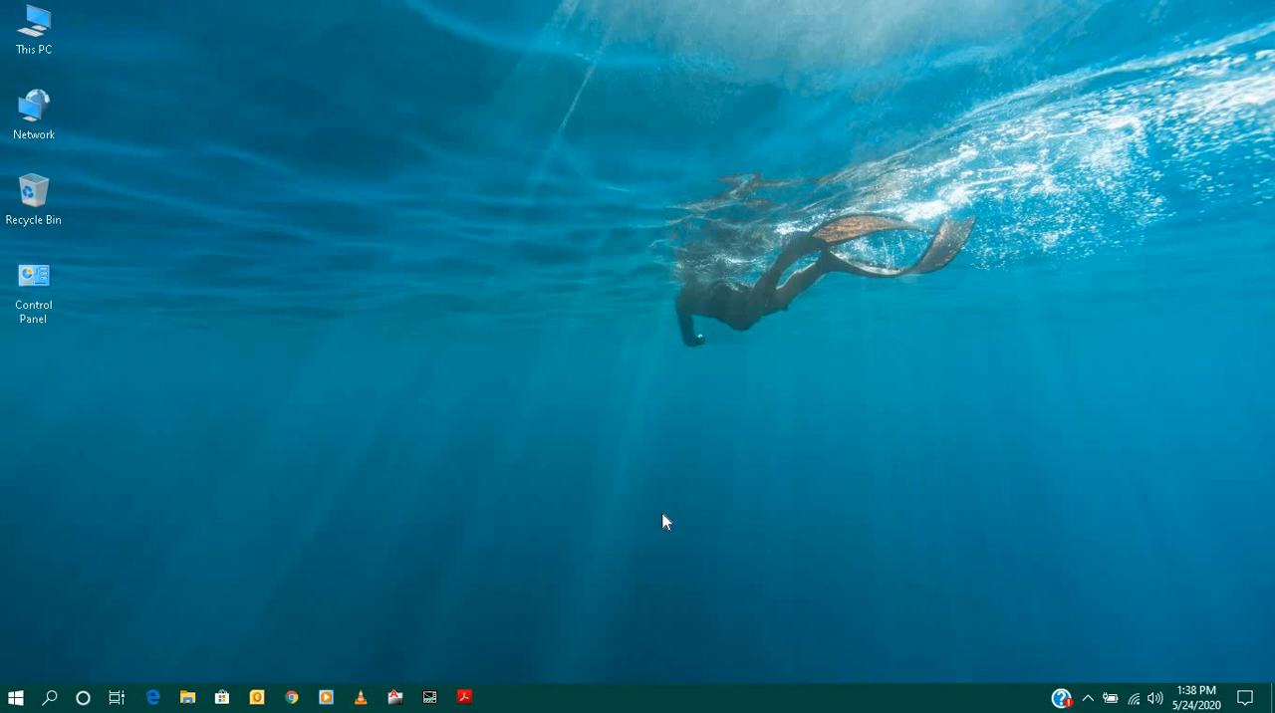
# - Open Task Manager to show the running processes
pyautogui.hotkey('ctrl', 'shift', 'Escape')
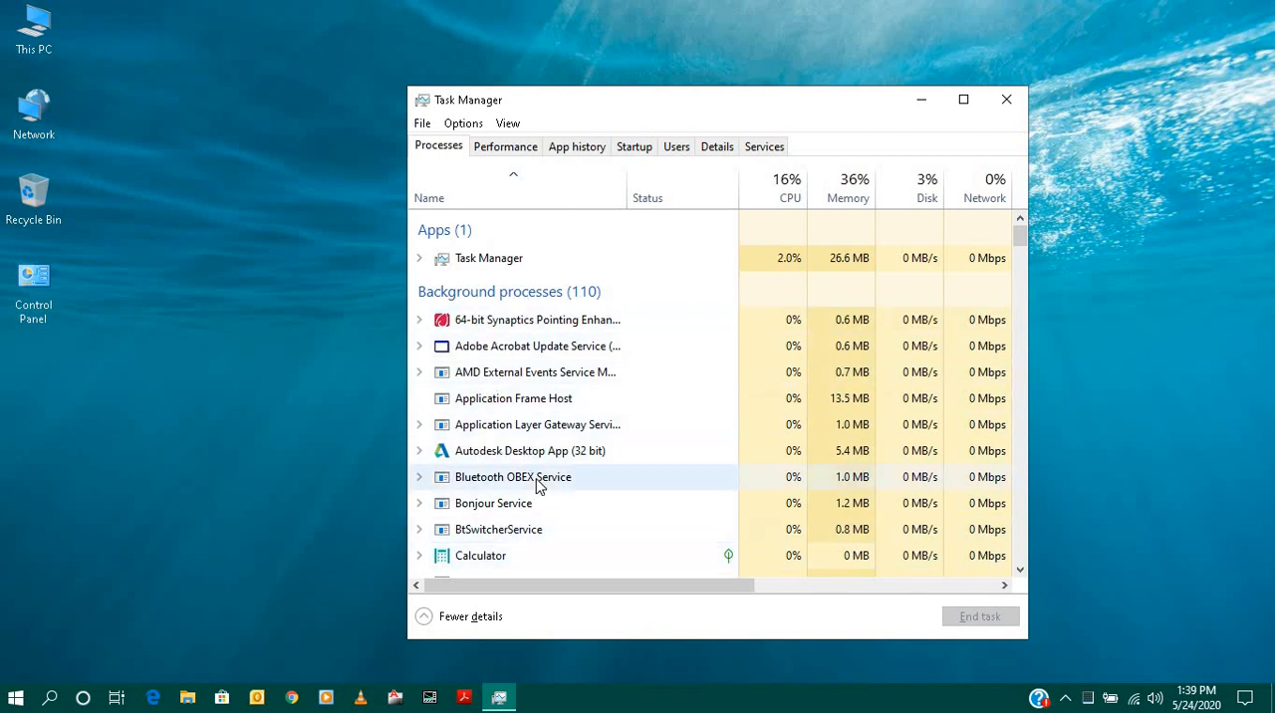
# - Look through the running processes in Task Manager and show the CPU performance graph
pyautogui.scroll(-3, 538, 488)
pyautogui.scroll(3, 538, 488)
pyautogui.click(520, 149)
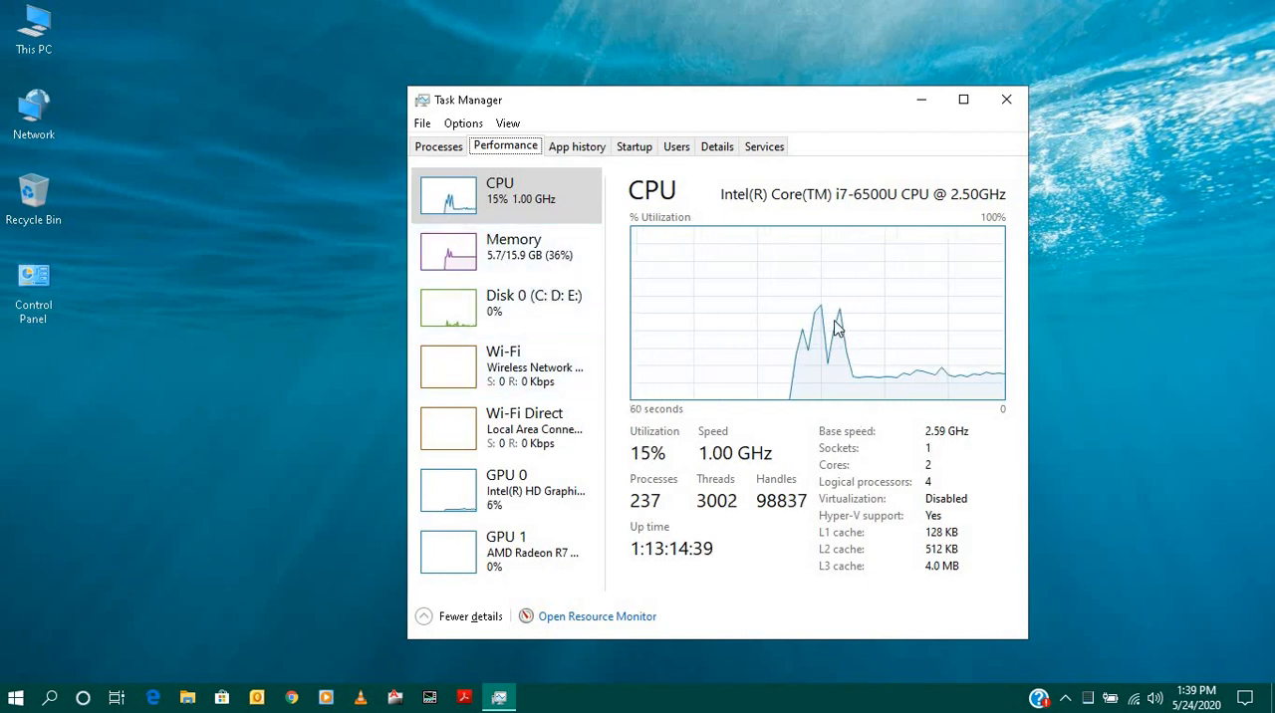
# - Launch Microsoft Word 2010 from the Microsoft Office folder in the Start menu's app list
pyautogui.click(12, 699)
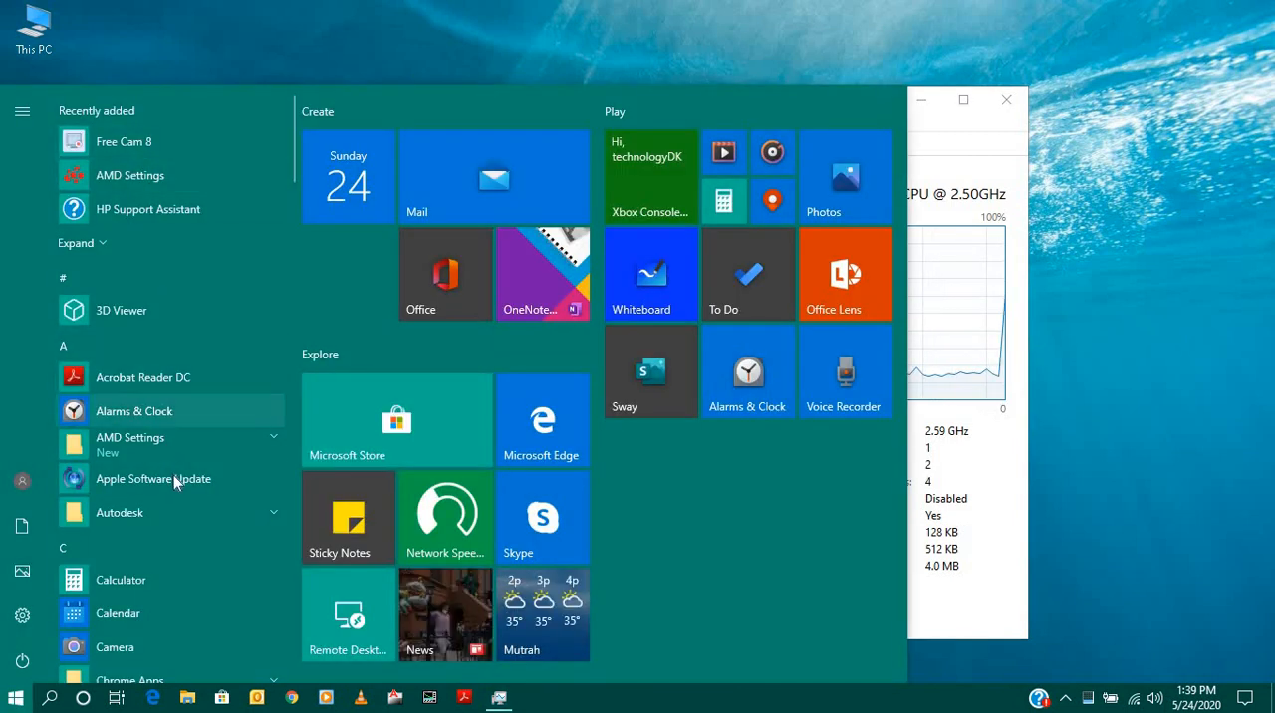
pyautogui.scroll(-10, 175, 483)
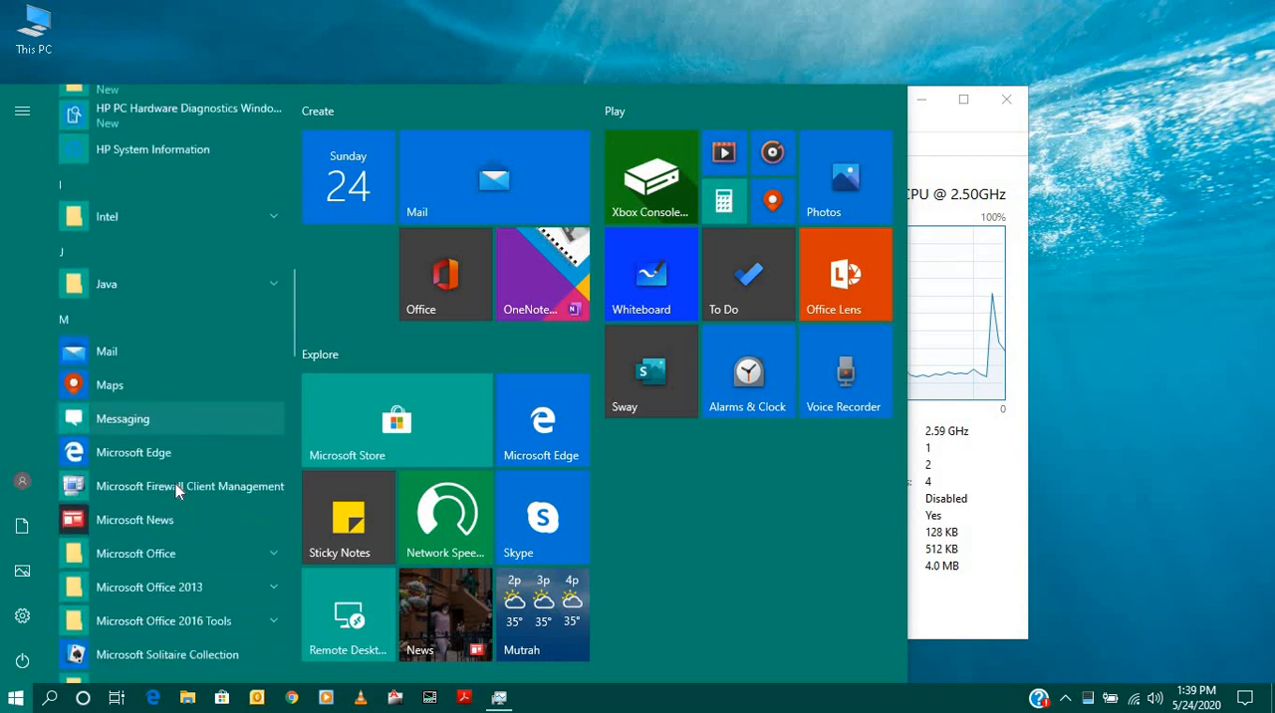
pyautogui.scroll(-5, 175, 483)
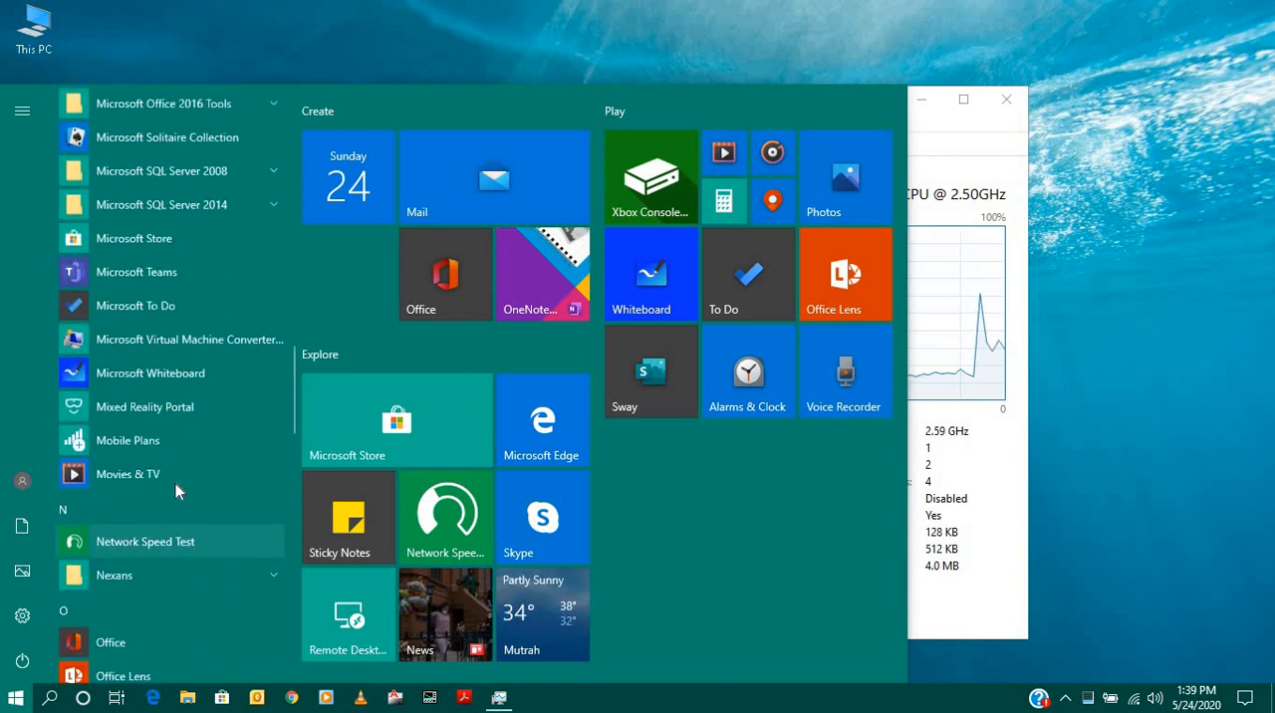
pyautogui.scroll(1, 176, 483)
pyautogui.scroll(2, 214, 262)
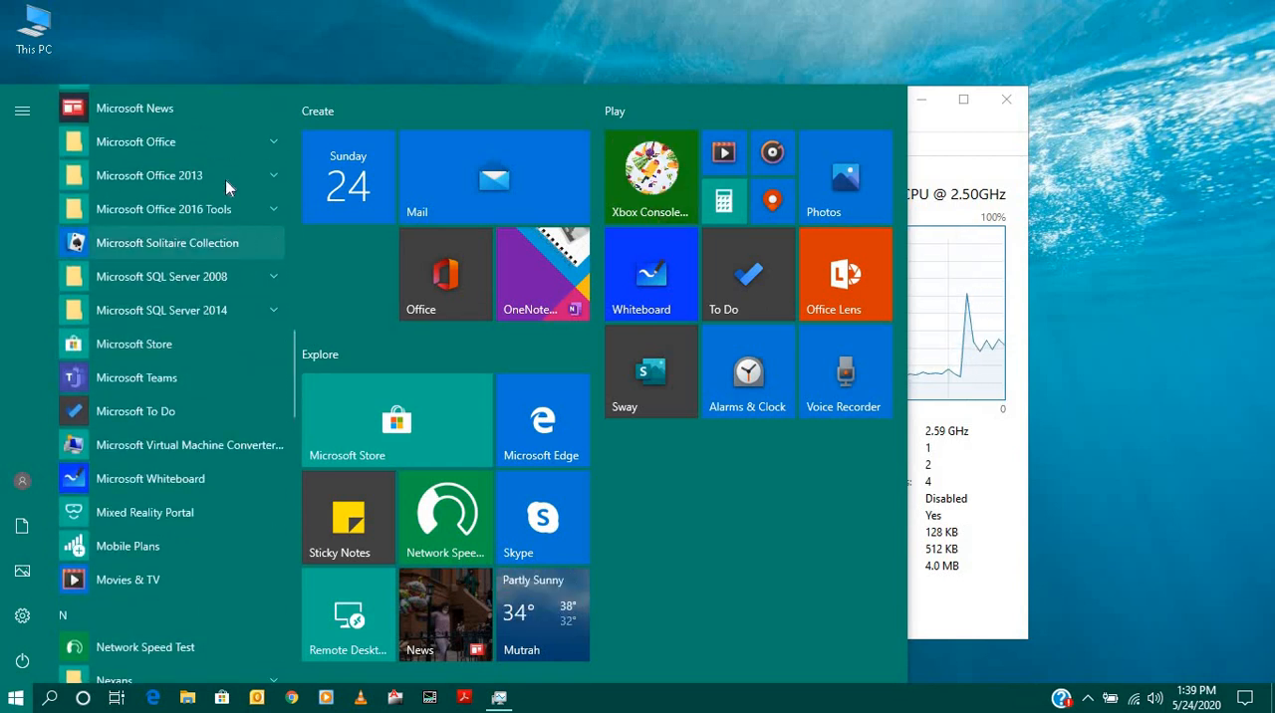
pyautogui.click(268, 146)
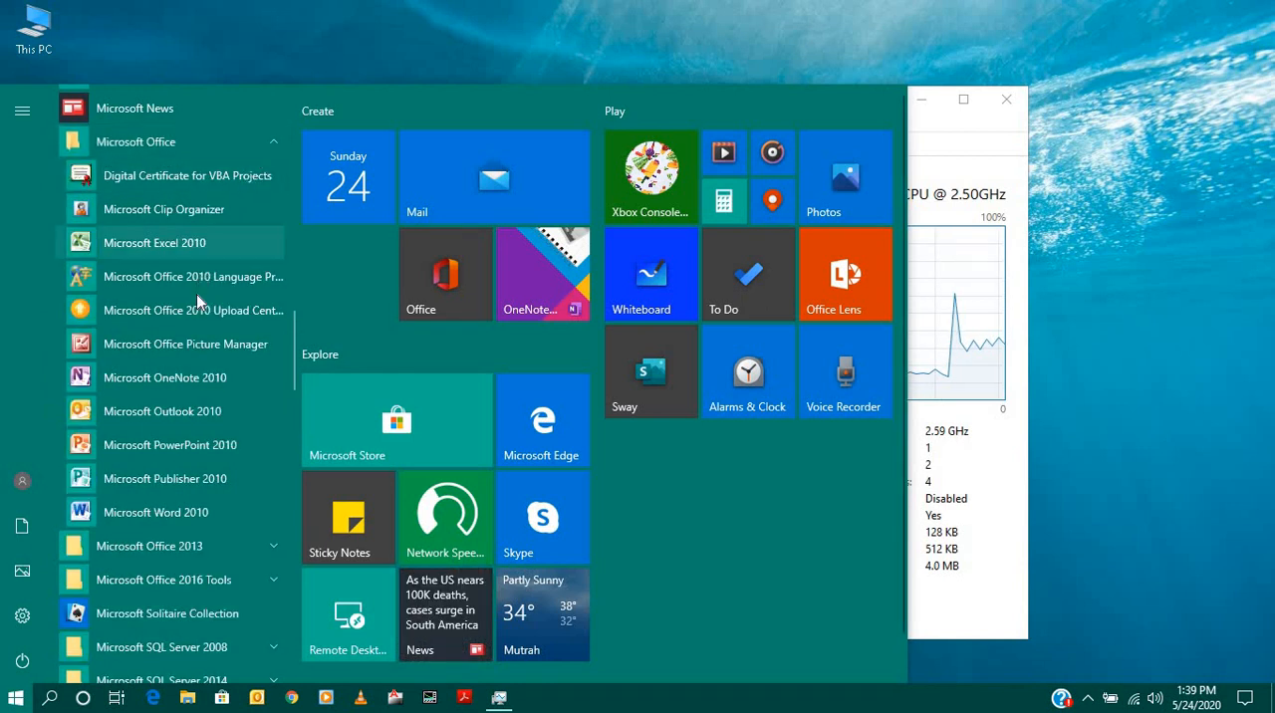
pyautogui.click(200, 514)
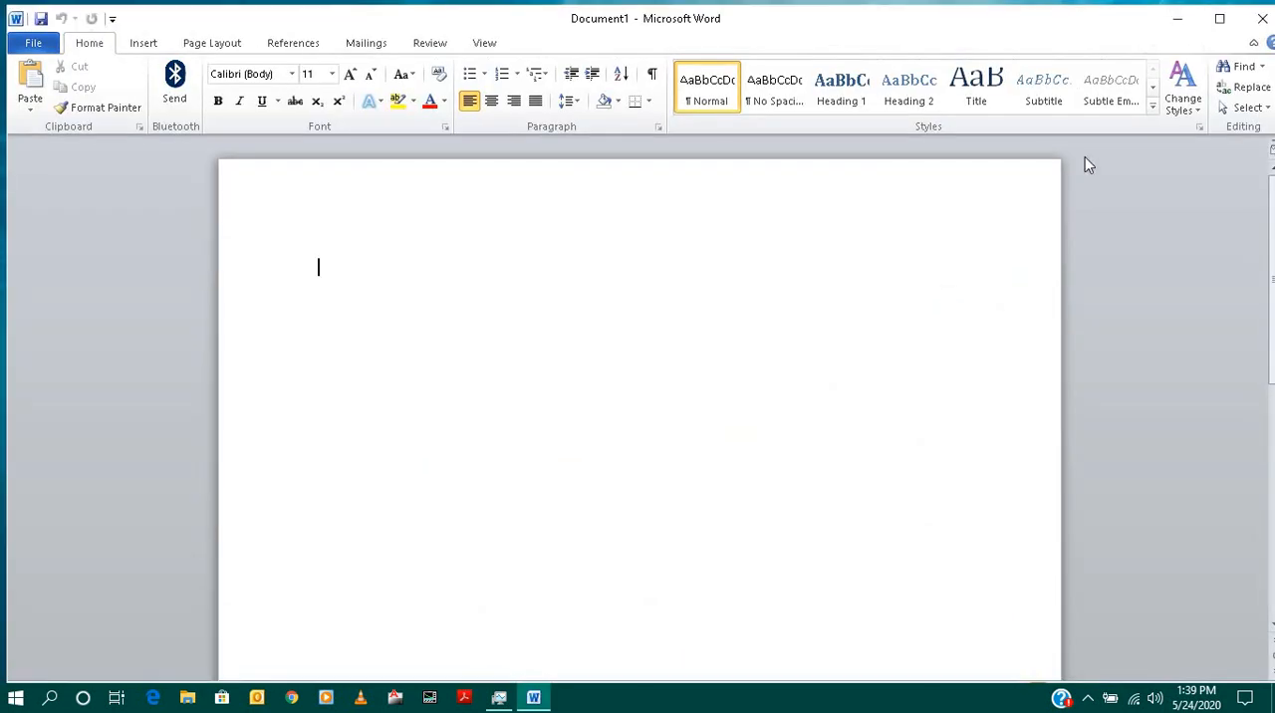
# - Maximize and restore the Word window, then move it aside and narrow it to uncover the CPU graph
pyautogui.click(1220, 18)
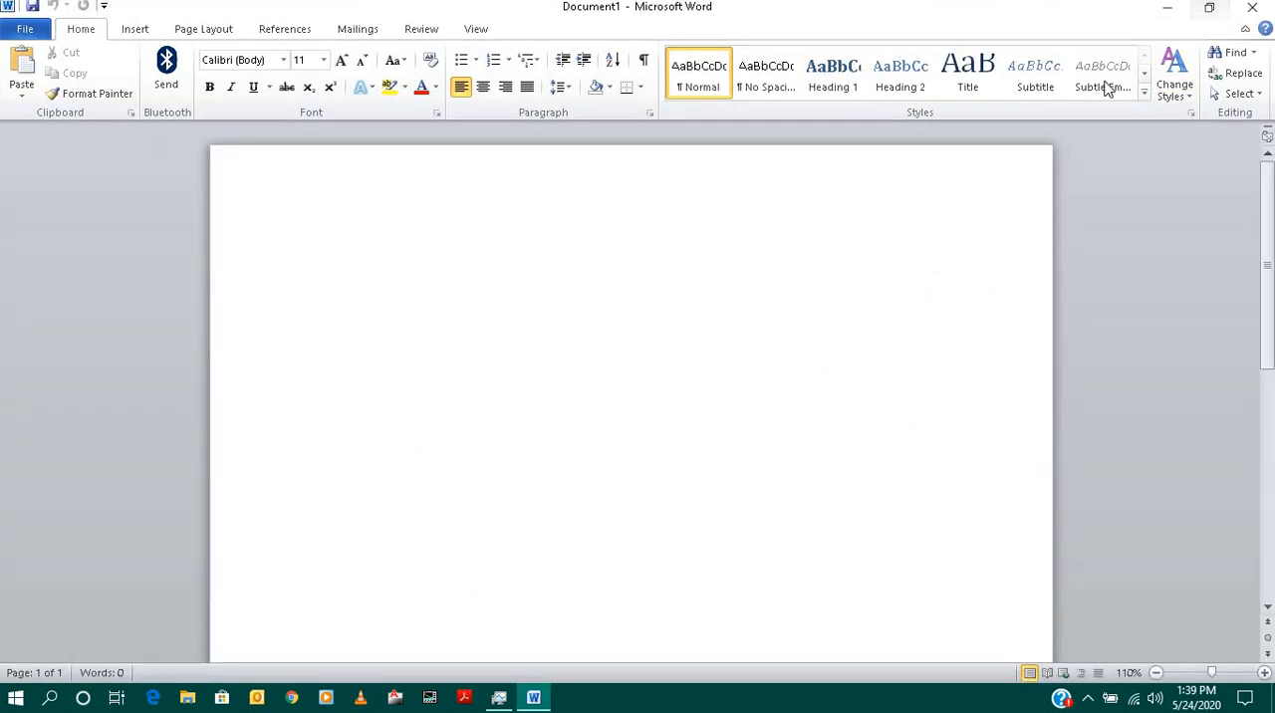
pyautogui.click(1210, 9)
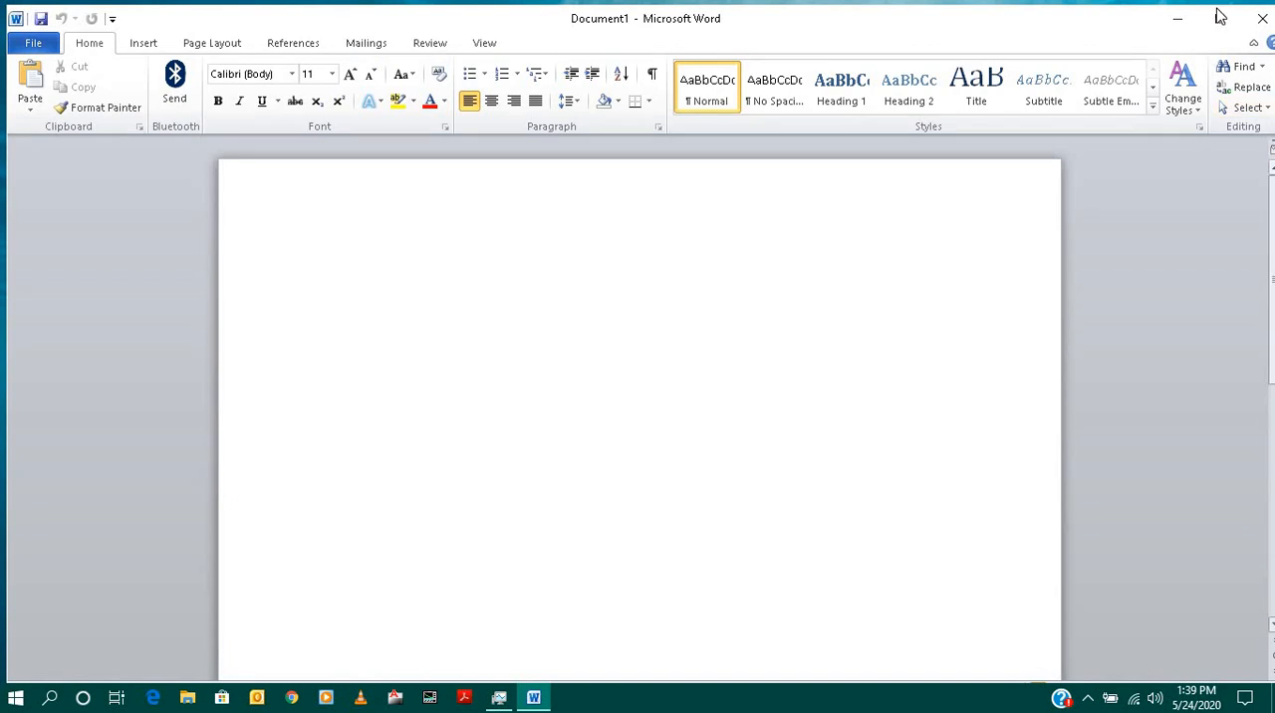
pyautogui.moveTo(1144, 23); pyautogui.dragTo(769, 49)
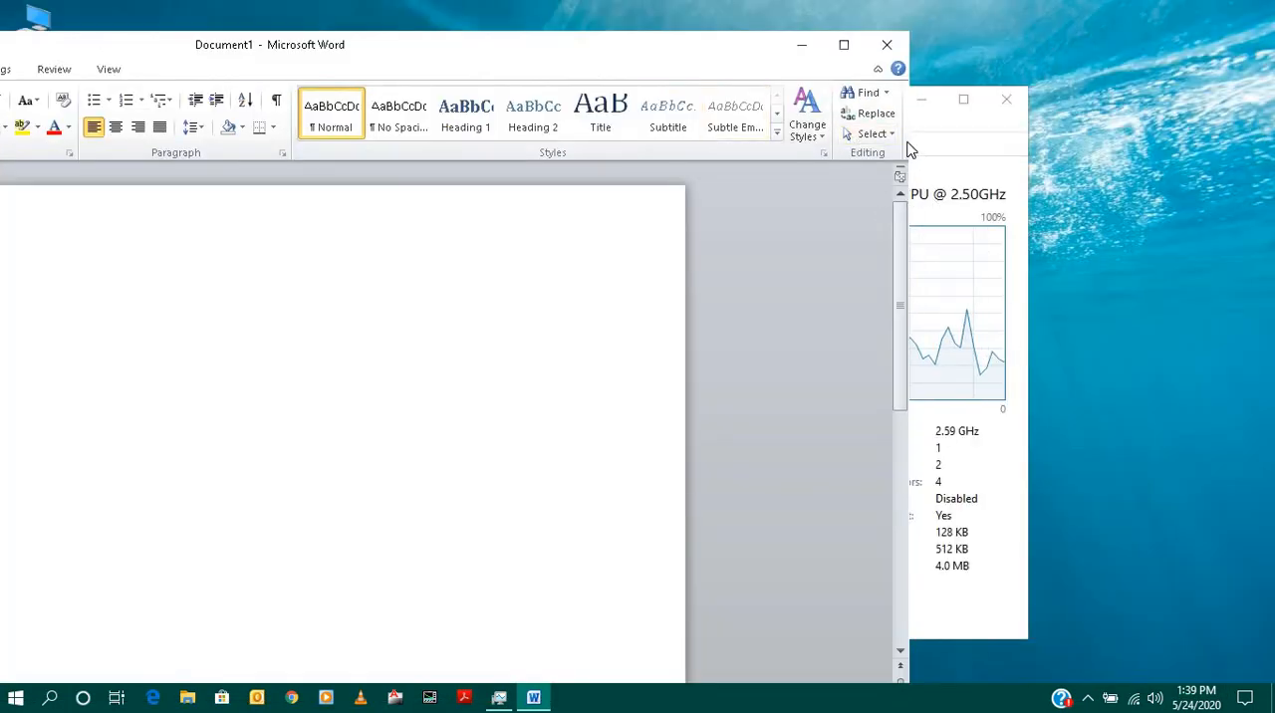
pyautogui.moveTo(909, 147); pyautogui.dragTo(592, 149)
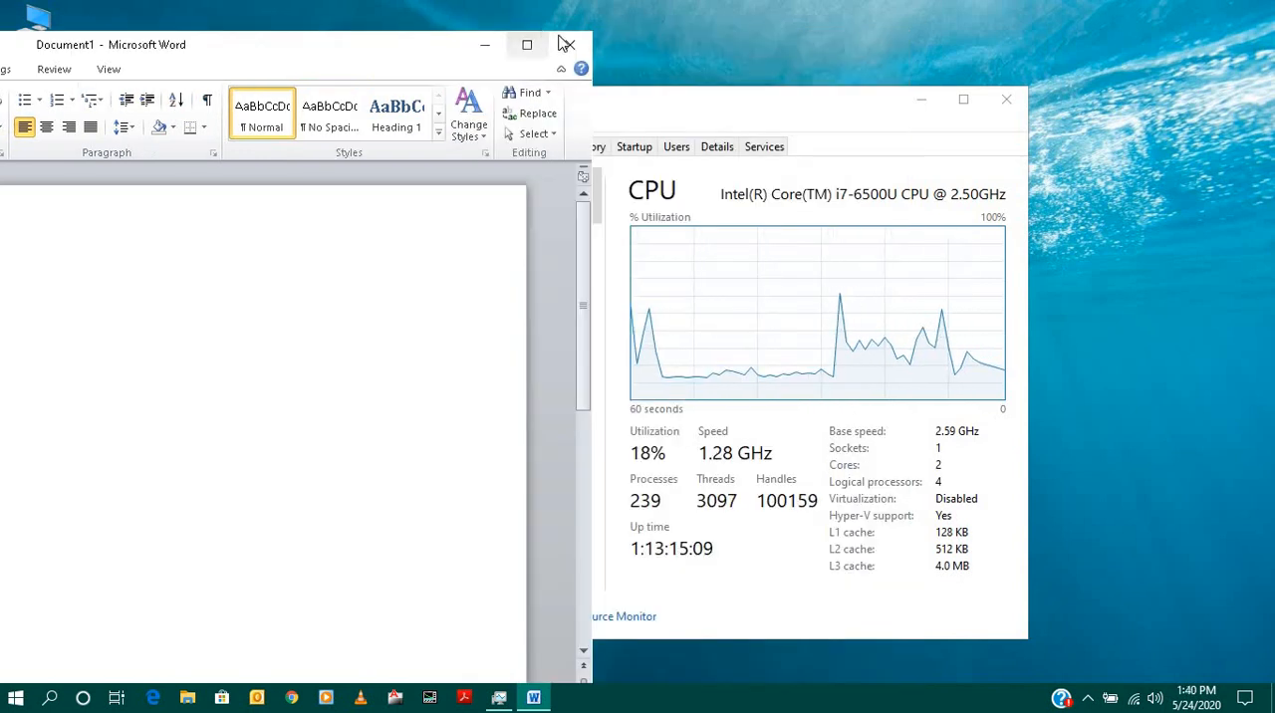
# - Close Word and examine the Memory and Disk 0 performance in Task Manager
pyautogui.click(566, 44)
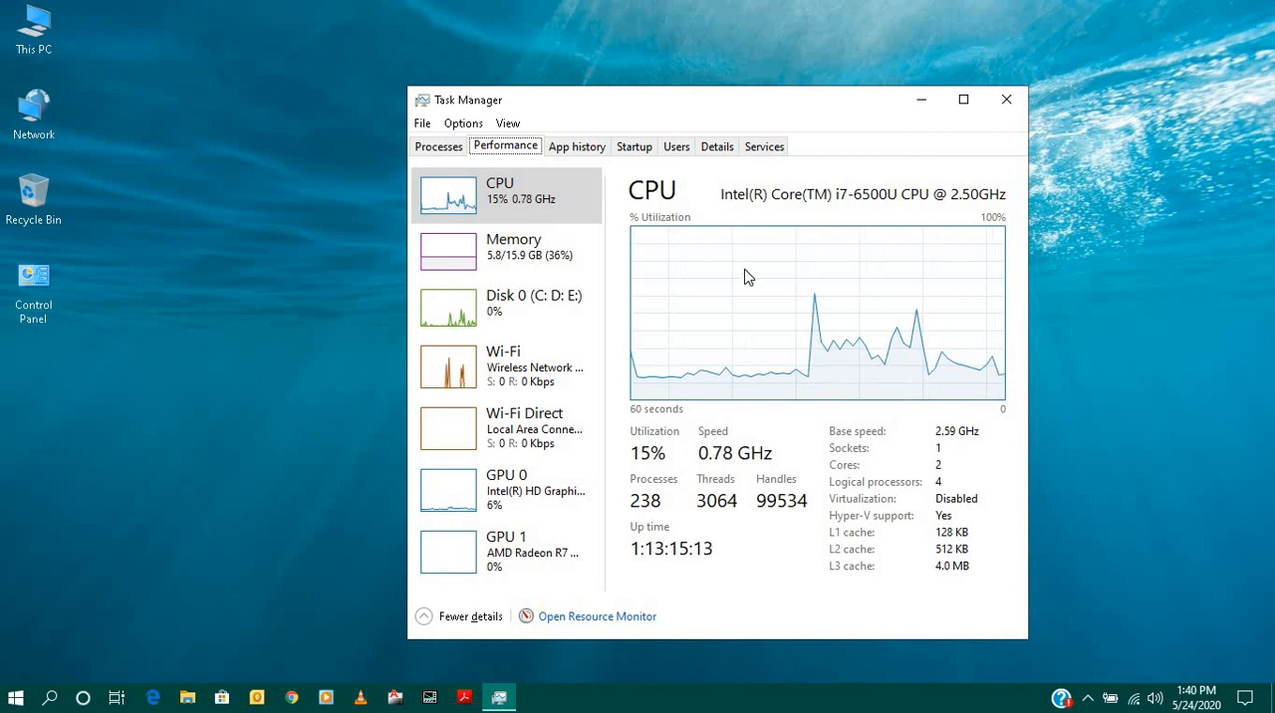
pyautogui.click(539, 255)
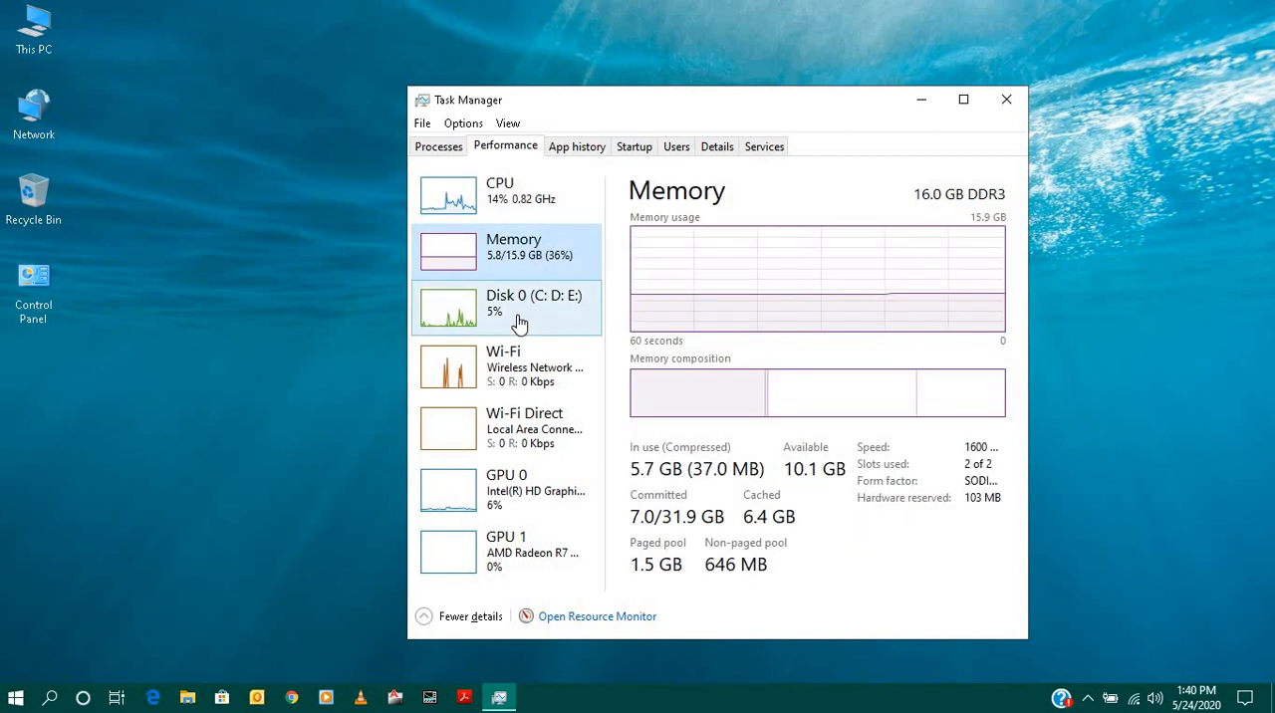
pyautogui.click(519, 316)
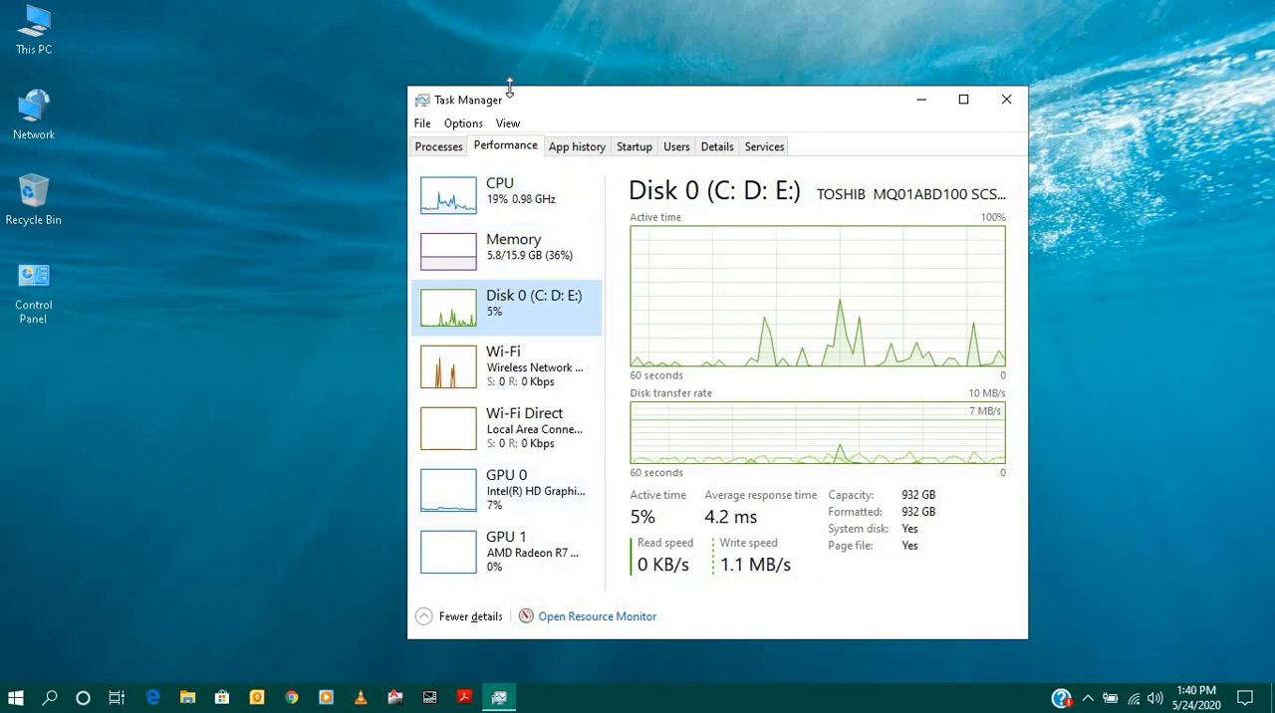
# - Review Task Manager's app history, startup programs, users, process details and services, and close Task Manager
pyautogui.click(592, 151)
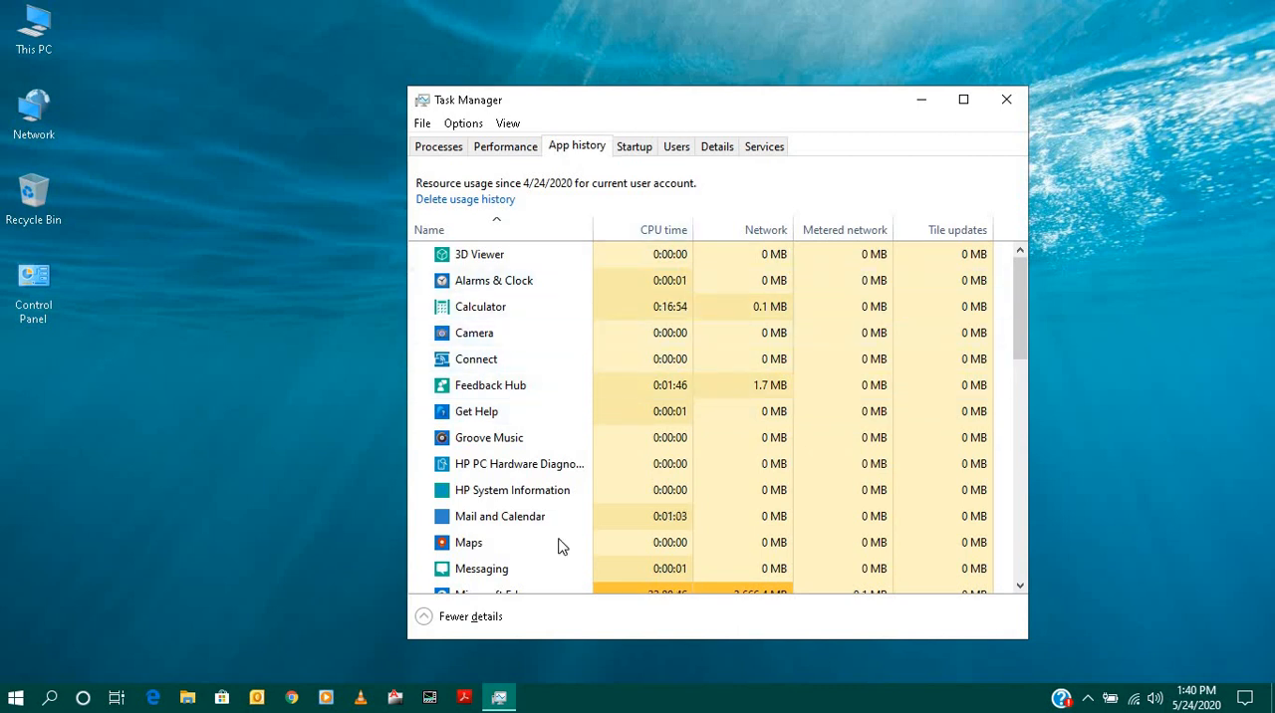
pyautogui.click(627, 149)
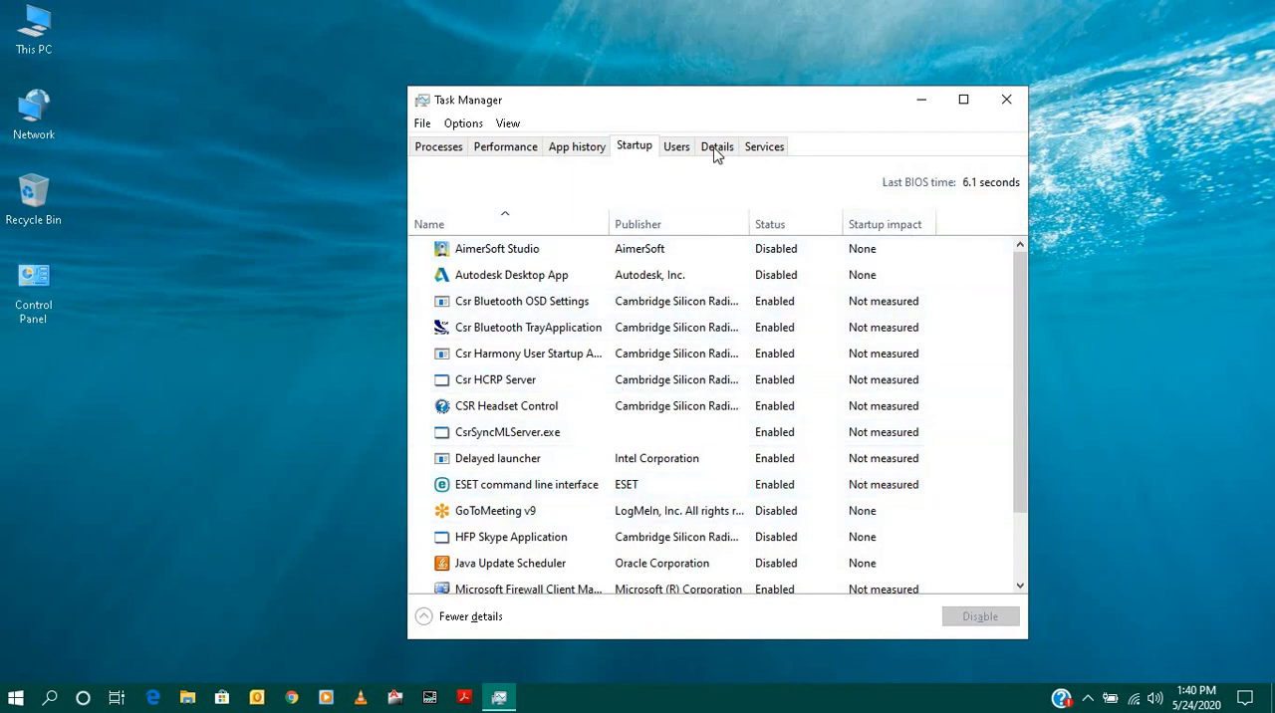
pyautogui.click(679, 151)
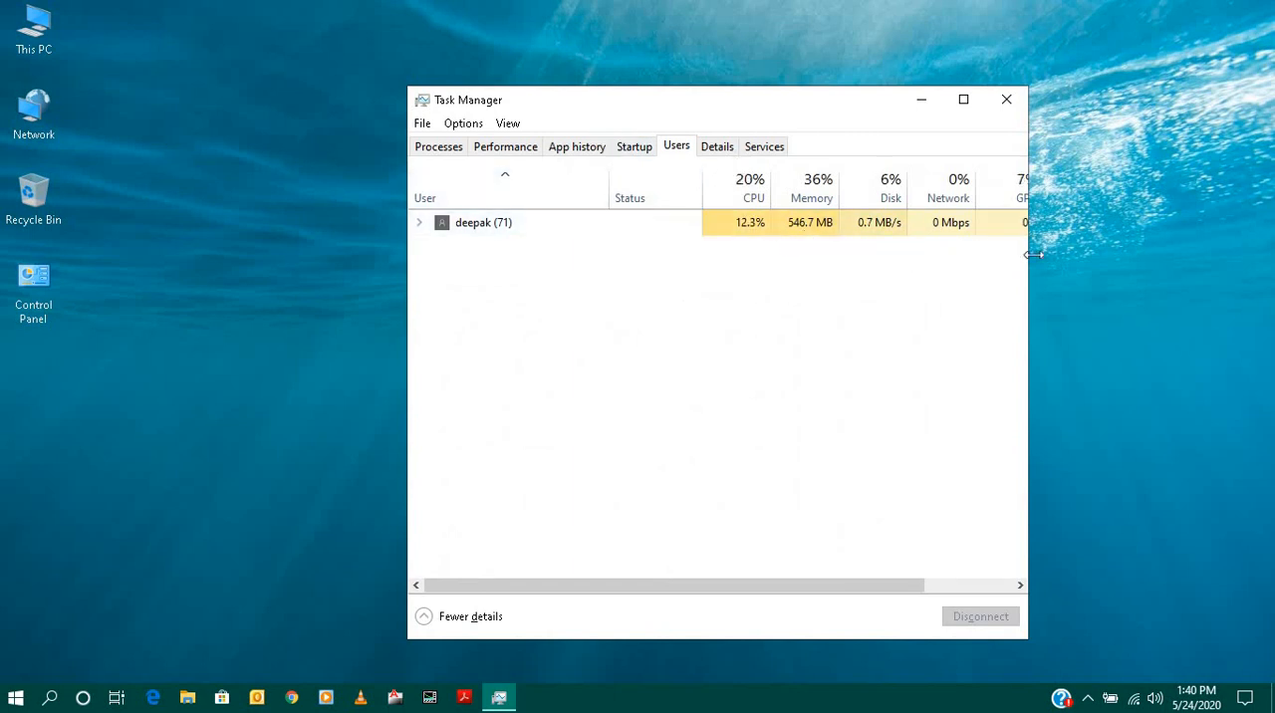
pyautogui.click(717, 149)
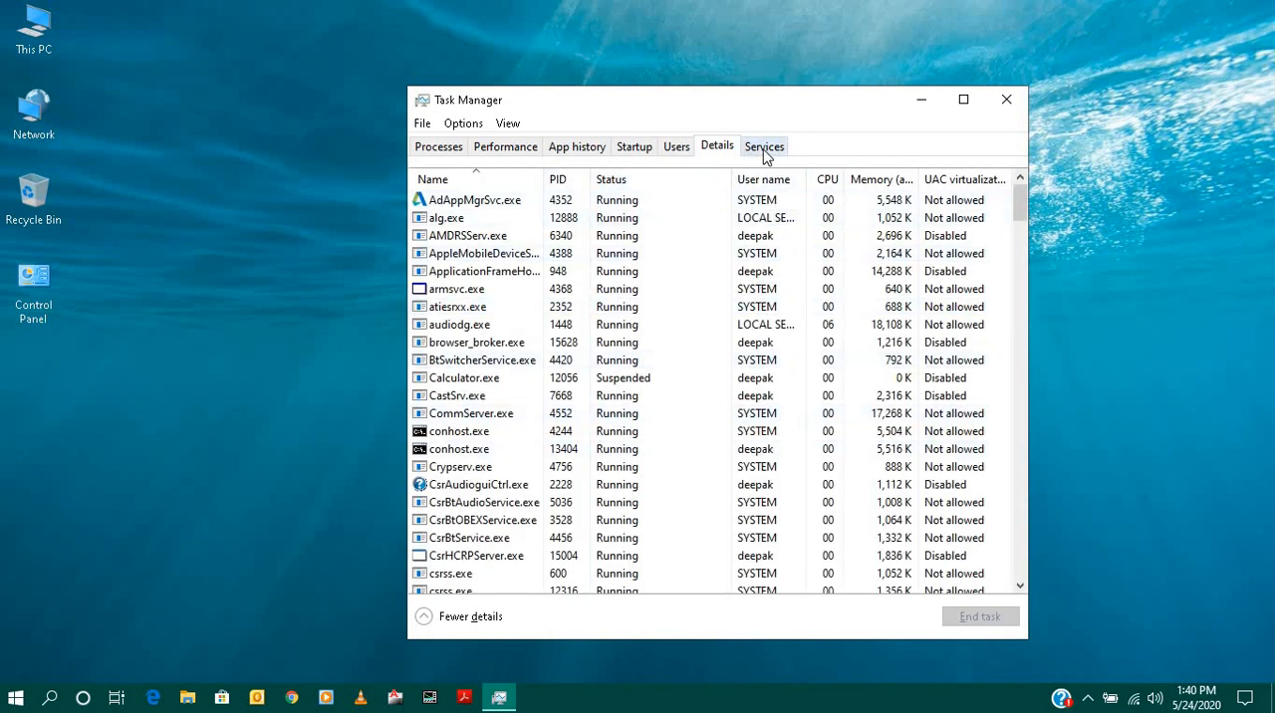
pyautogui.click(765, 150)
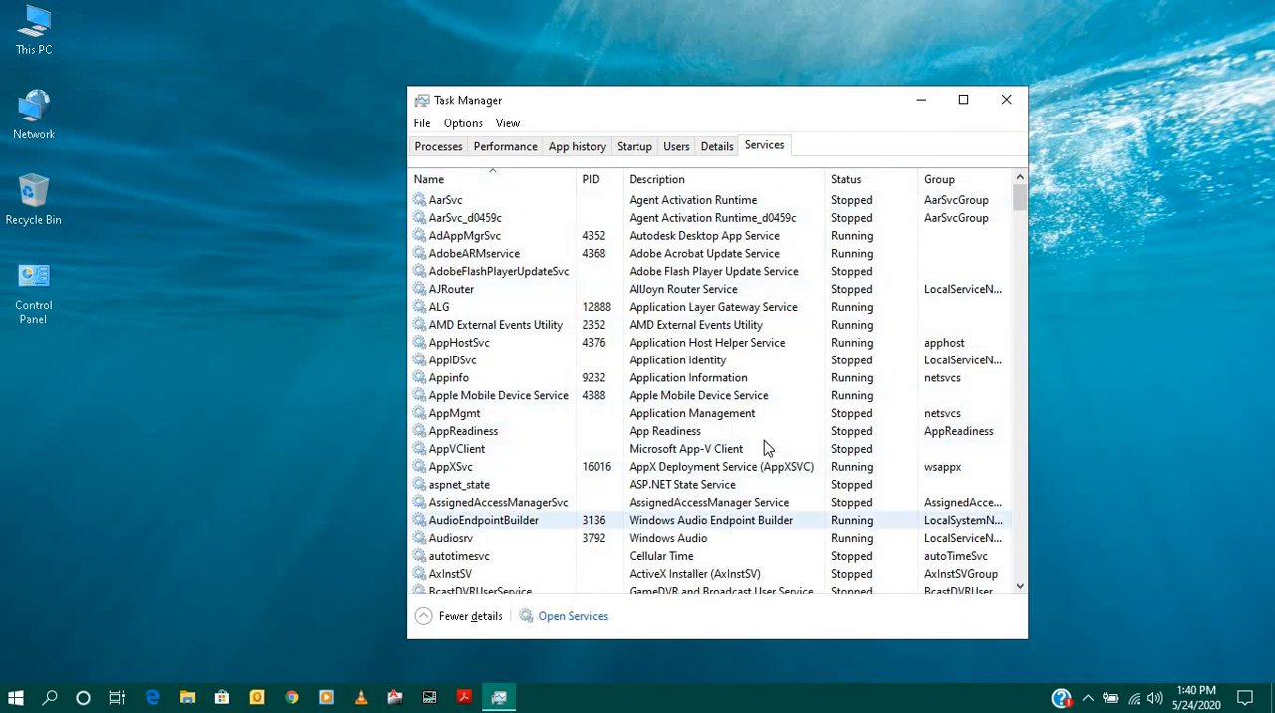
pyautogui.click(1007, 102)
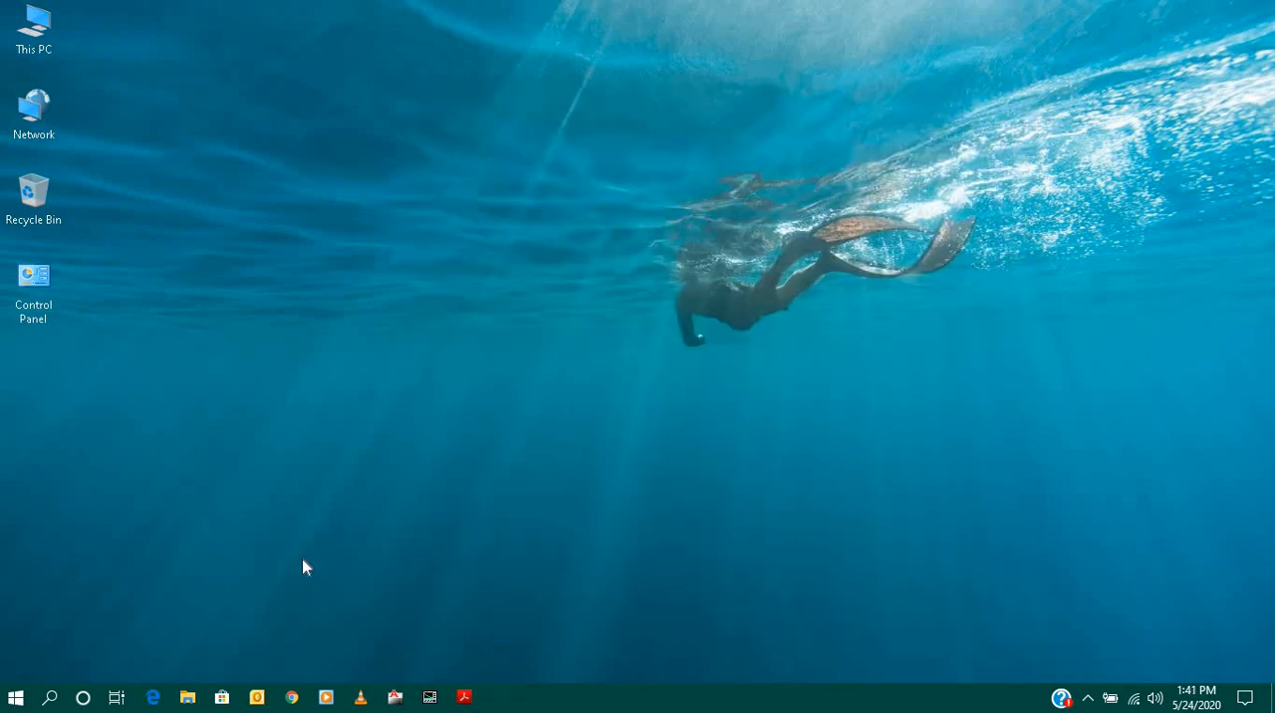
# - Open File Explorer at Quick access and maximize its window
pyautogui.click(186, 697)
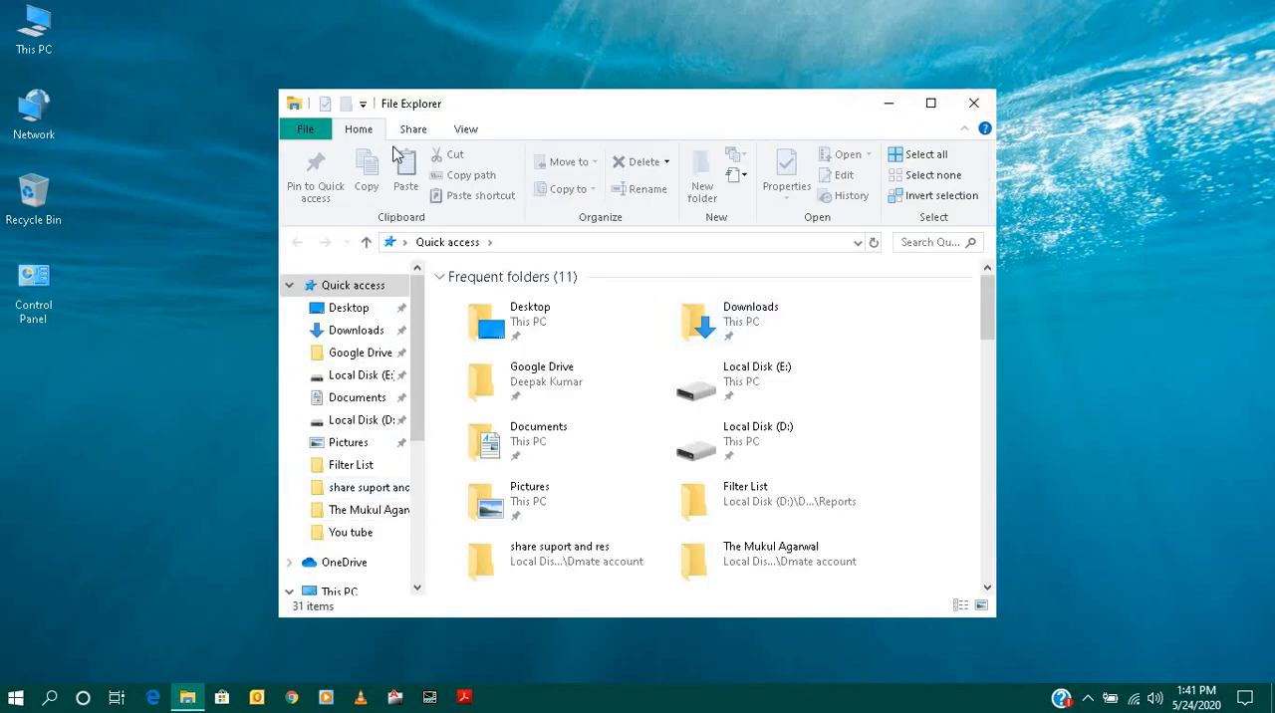
pyautogui.click(974, 102)
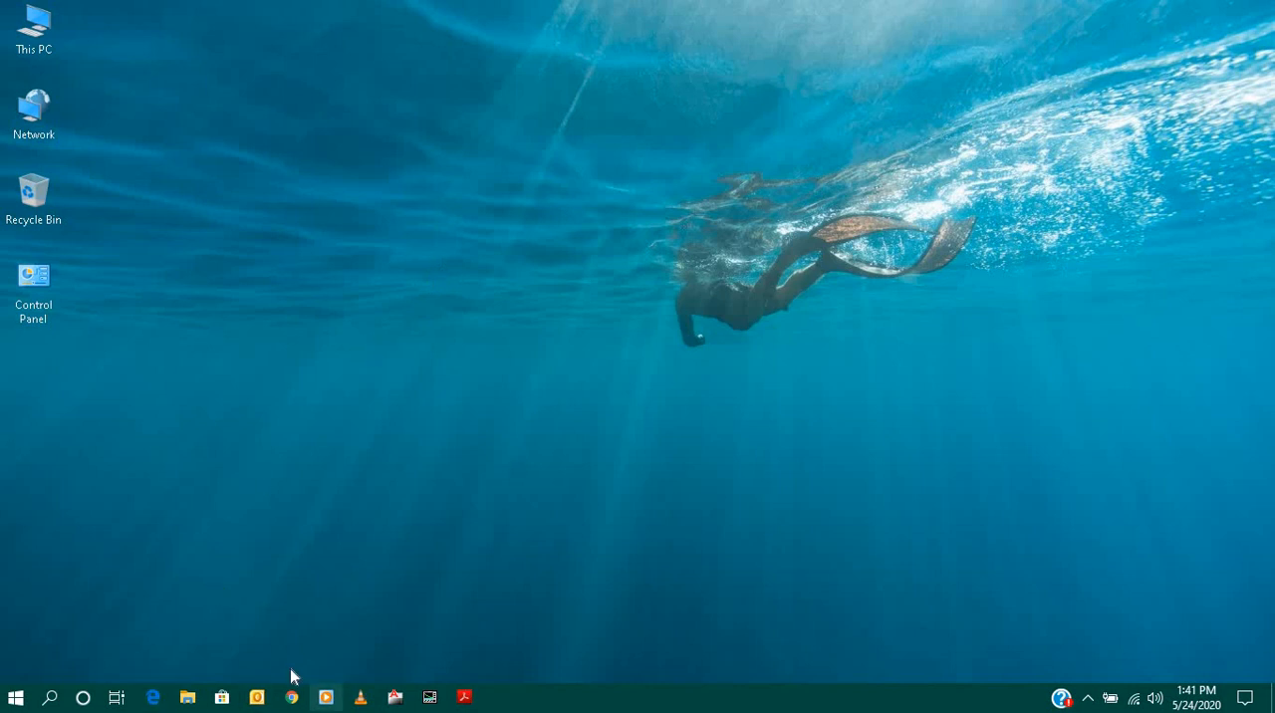
pyautogui.click(187, 697)
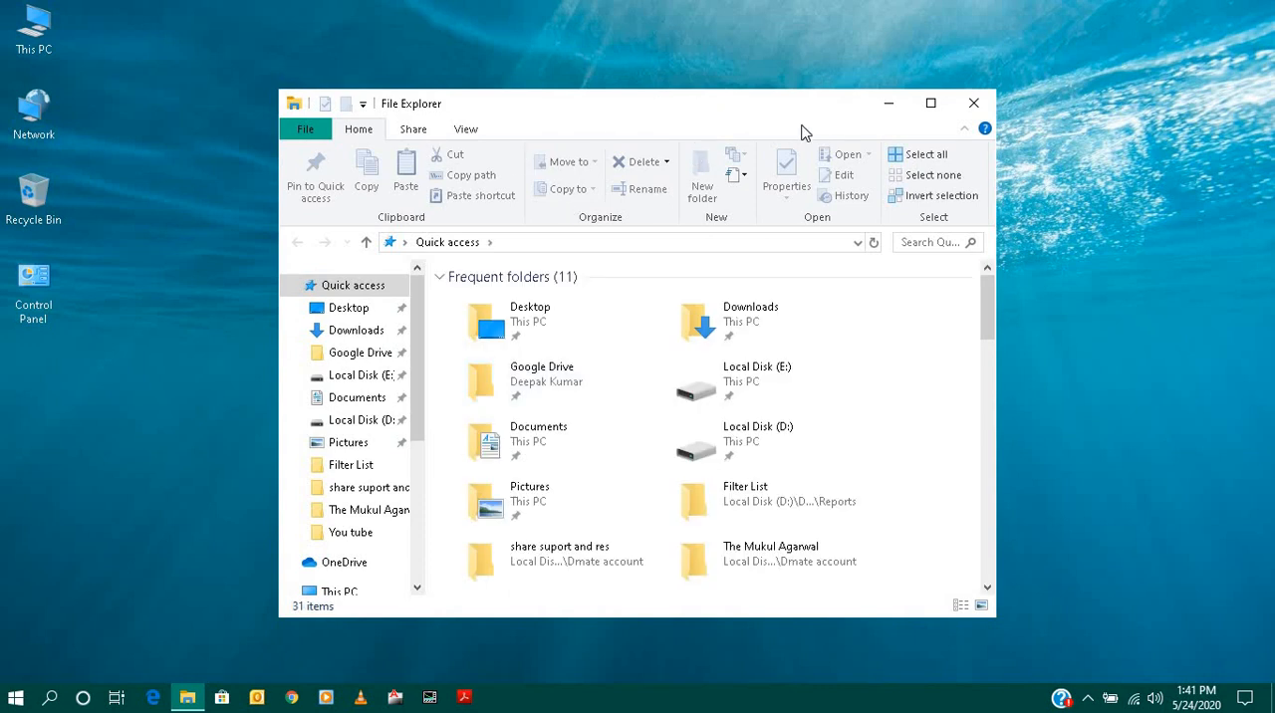
pyautogui.click(930, 103)
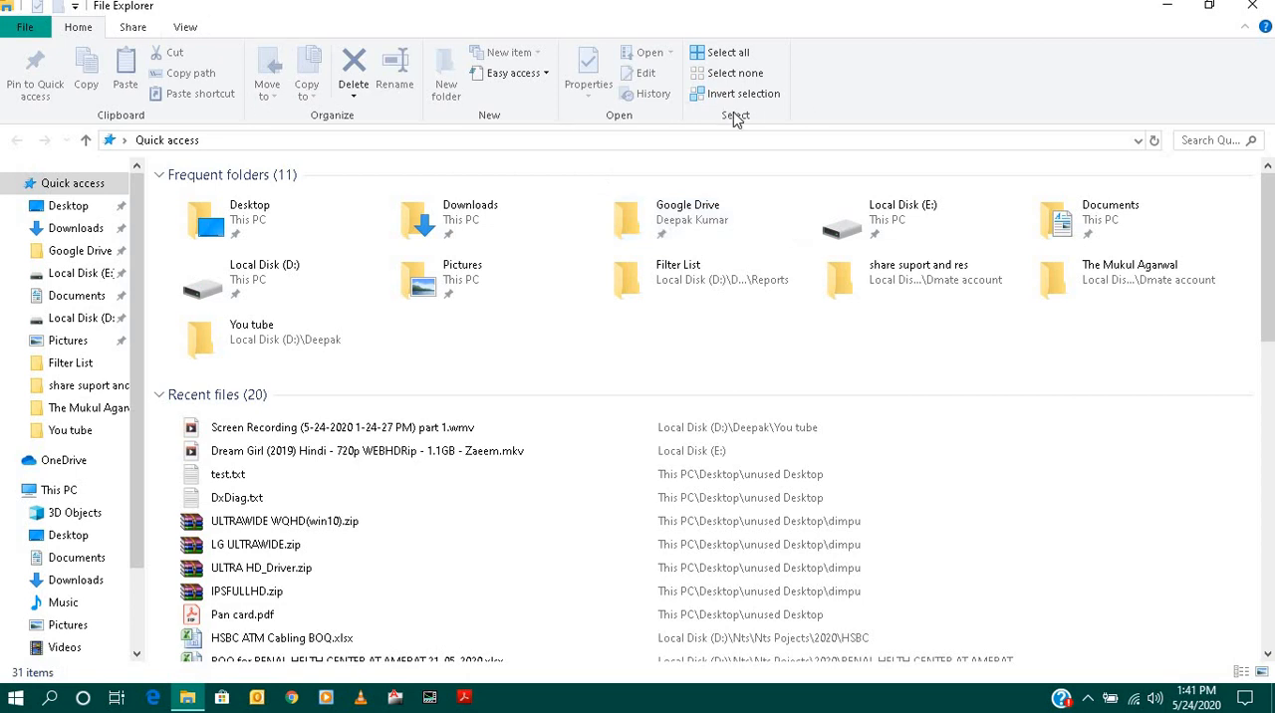
# - Show Quick access as large, extra large and medium icons and as a list, ending with the Details layout
pyautogui.click(189, 28)
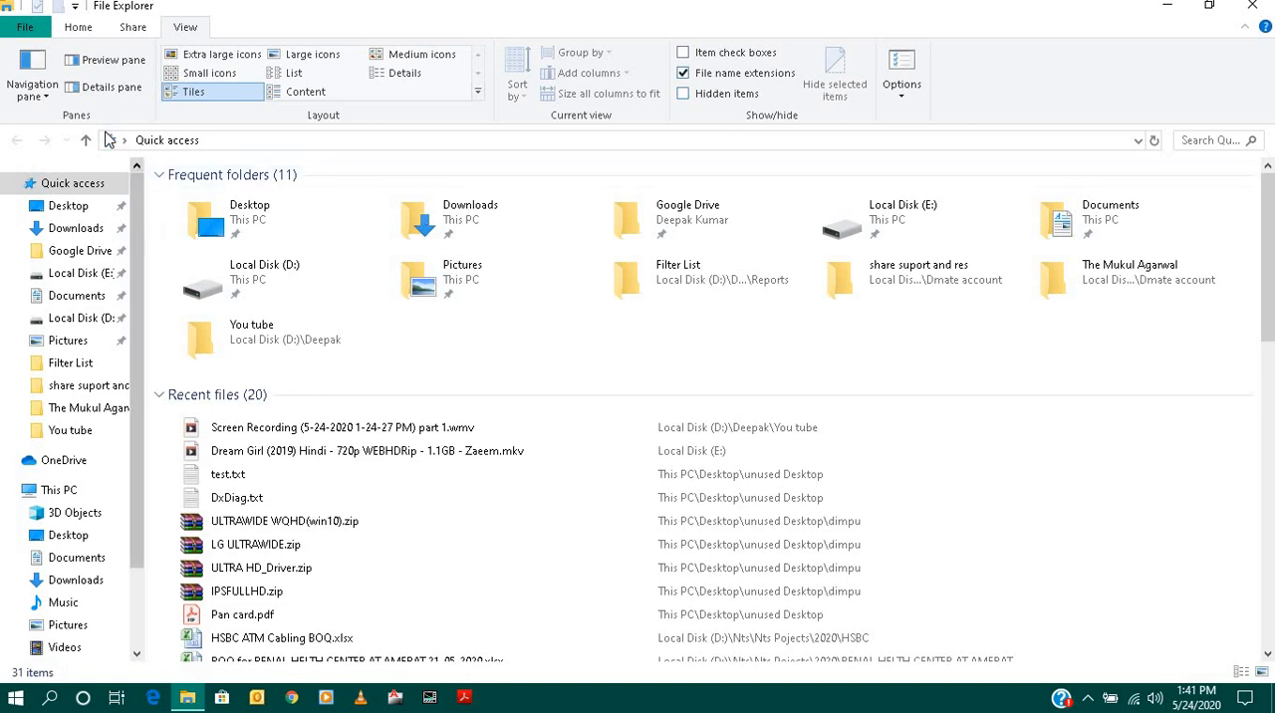
pyautogui.click(317, 56)
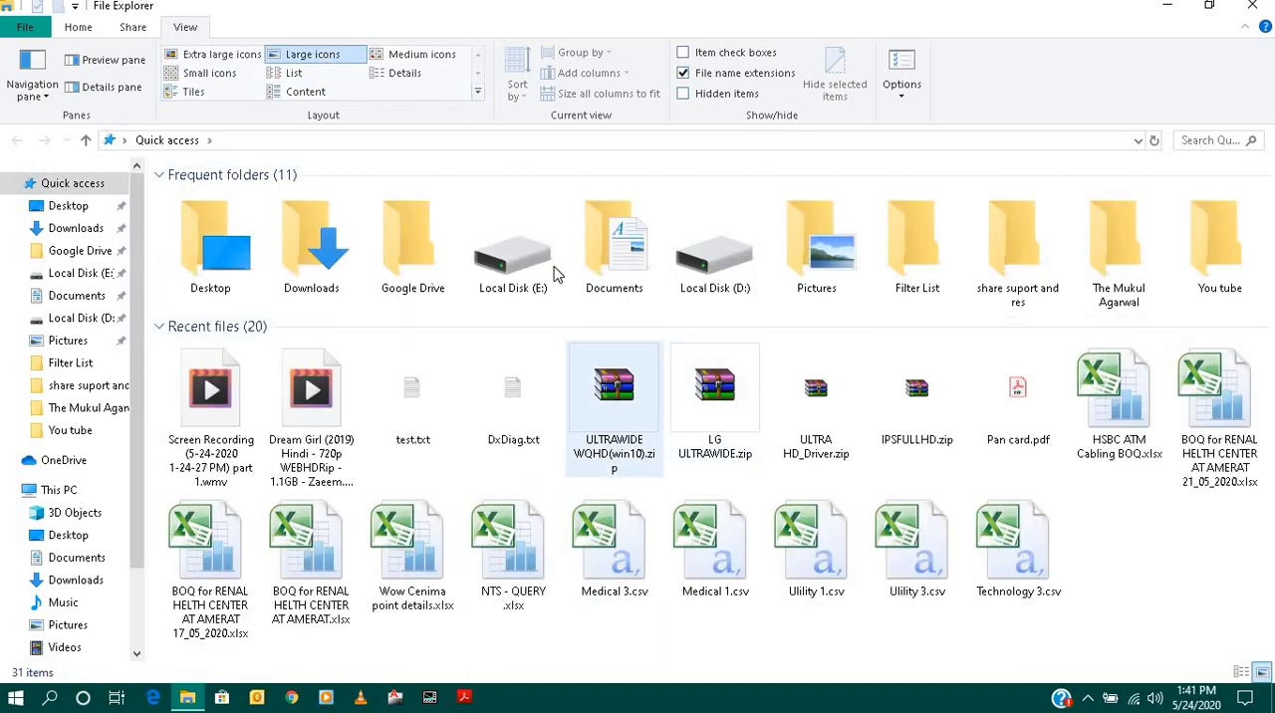
pyautogui.click(230, 58)
pyautogui.click(229, 60)
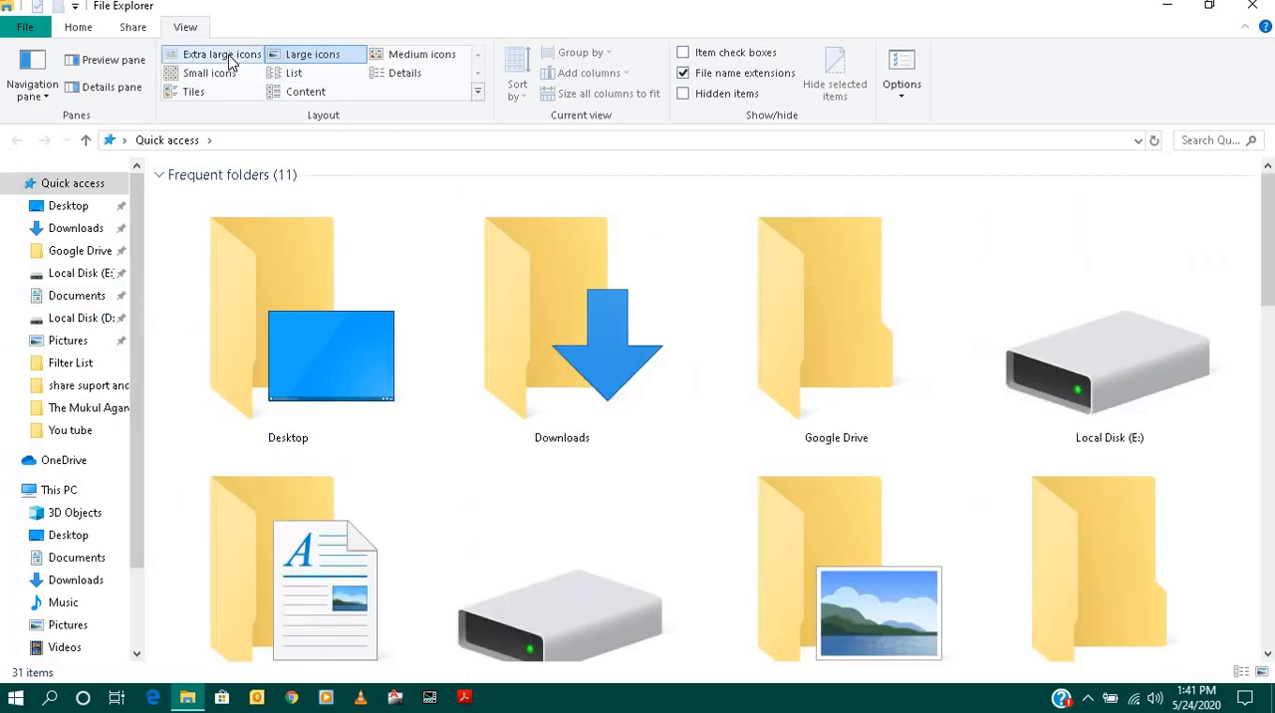
pyautogui.click(419, 56)
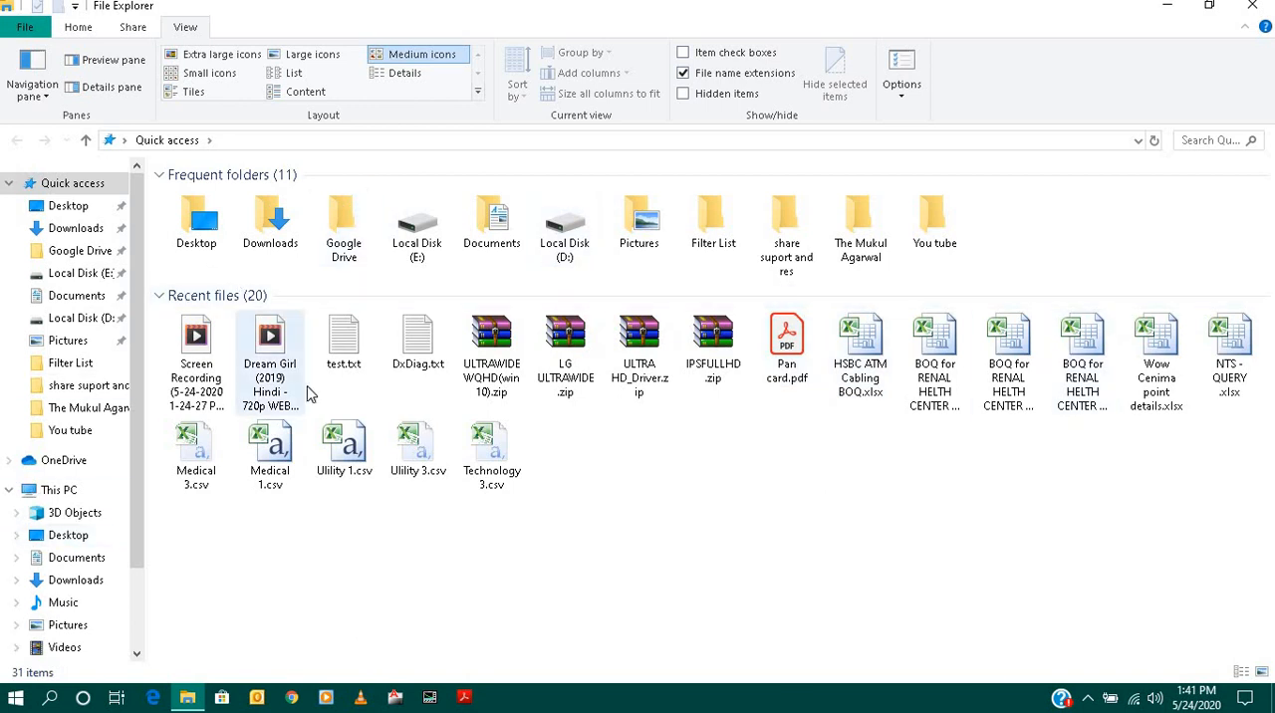
pyautogui.click(295, 75)
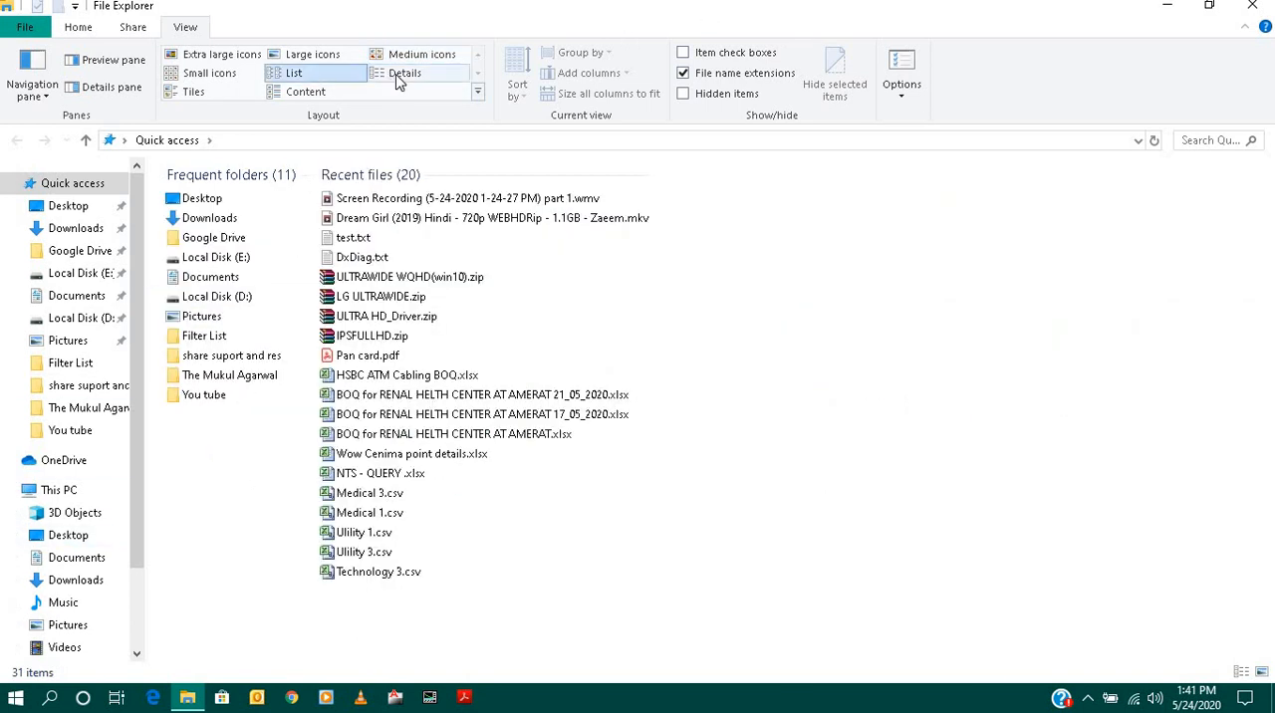
pyautogui.click(396, 76)
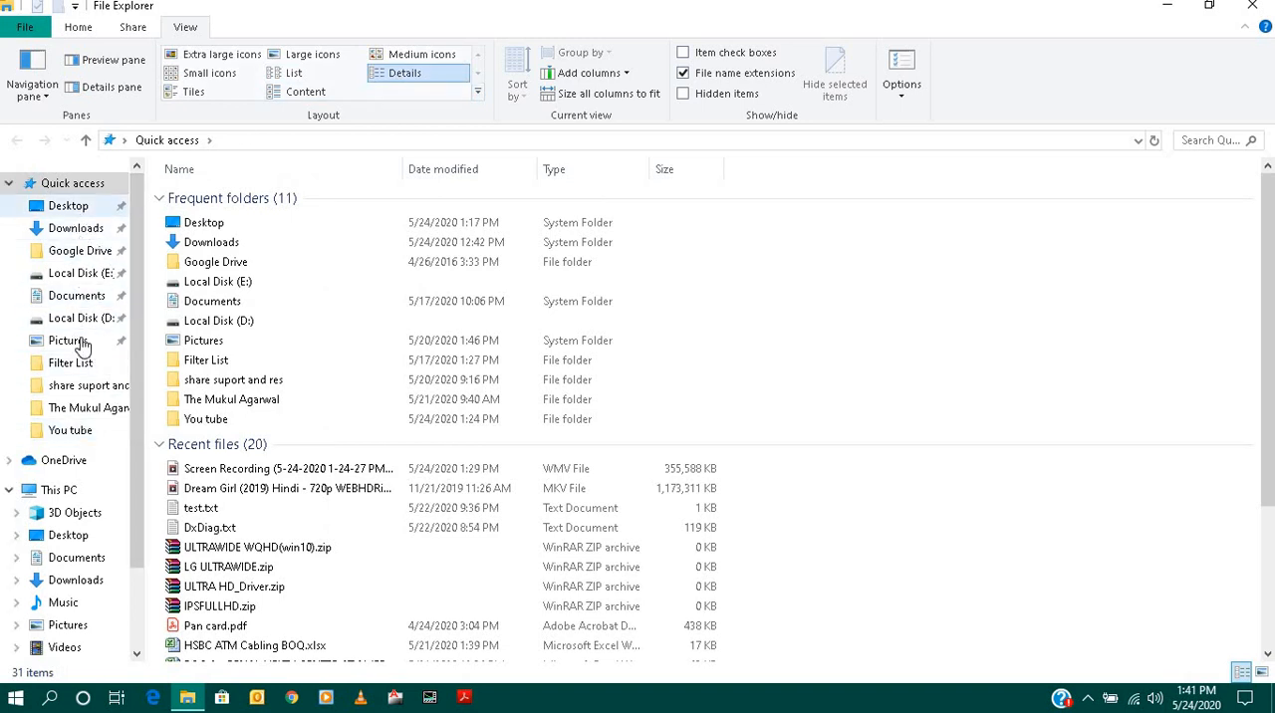
# - Open This PC and try the List, Medium icons and Small icons layouts, ending with Large icons
pyautogui.click(58, 491)
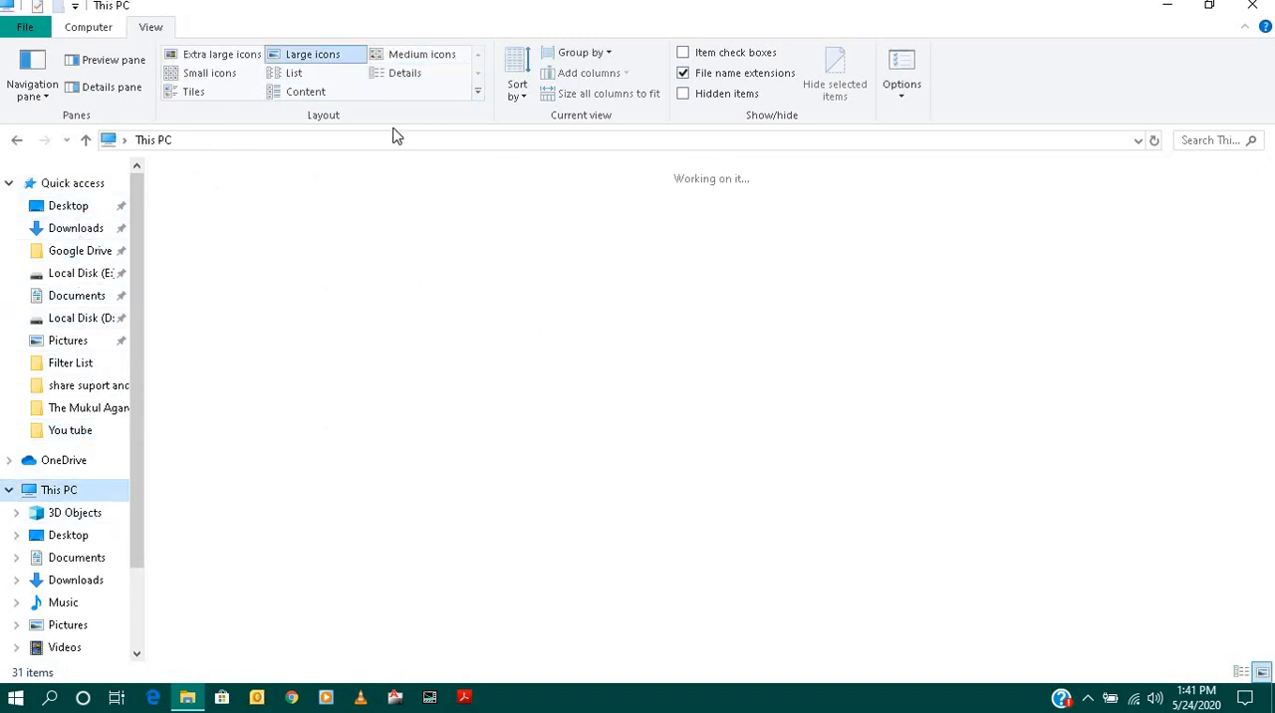
pyautogui.click(296, 75)
pyautogui.click(399, 57)
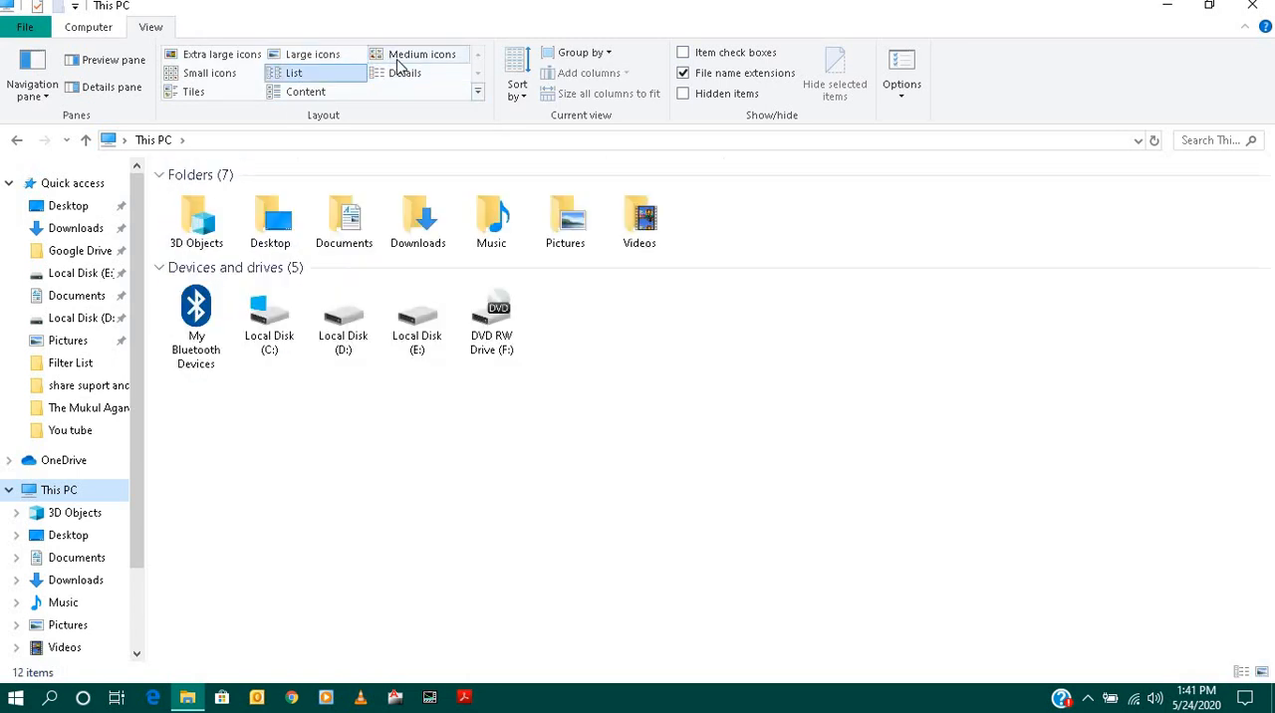
pyautogui.click(204, 74)
pyautogui.click(313, 56)
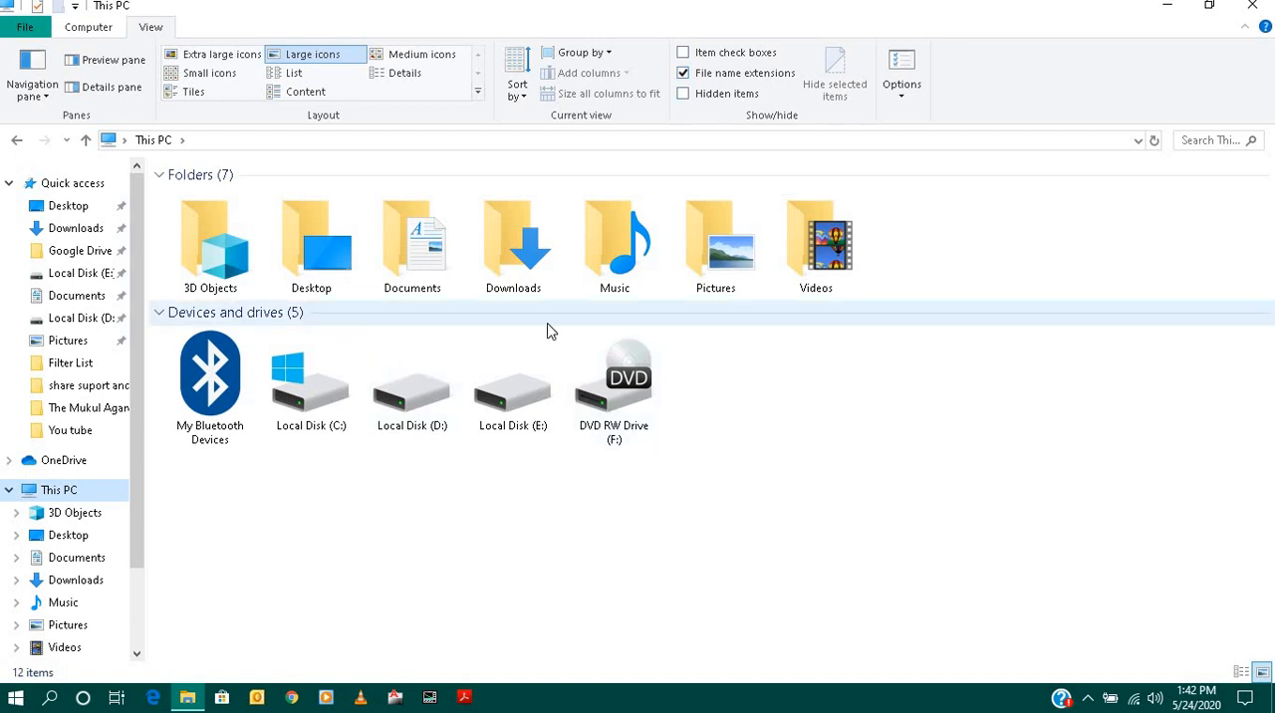
# - Minimize File Explorer and create a new Microsoft Excel Worksheet on the desktop named test
pyautogui.click(1168, 6)
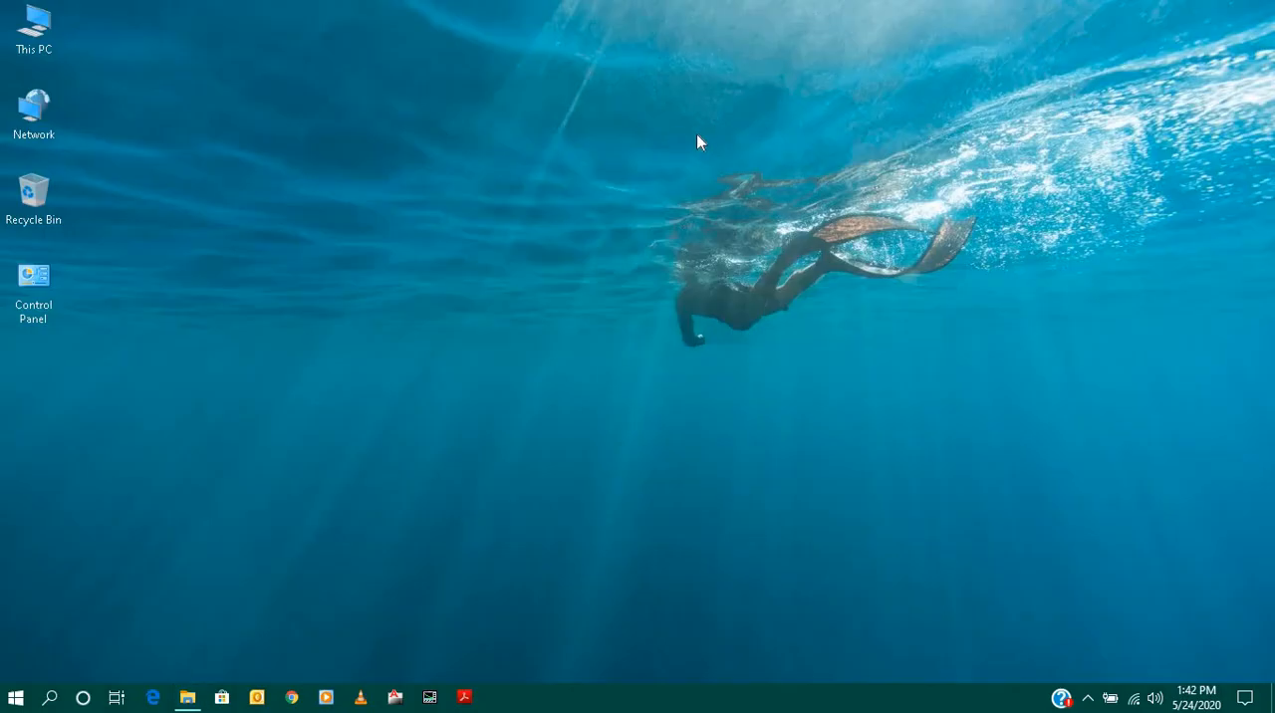
pyautogui.rightClick(676, 131)
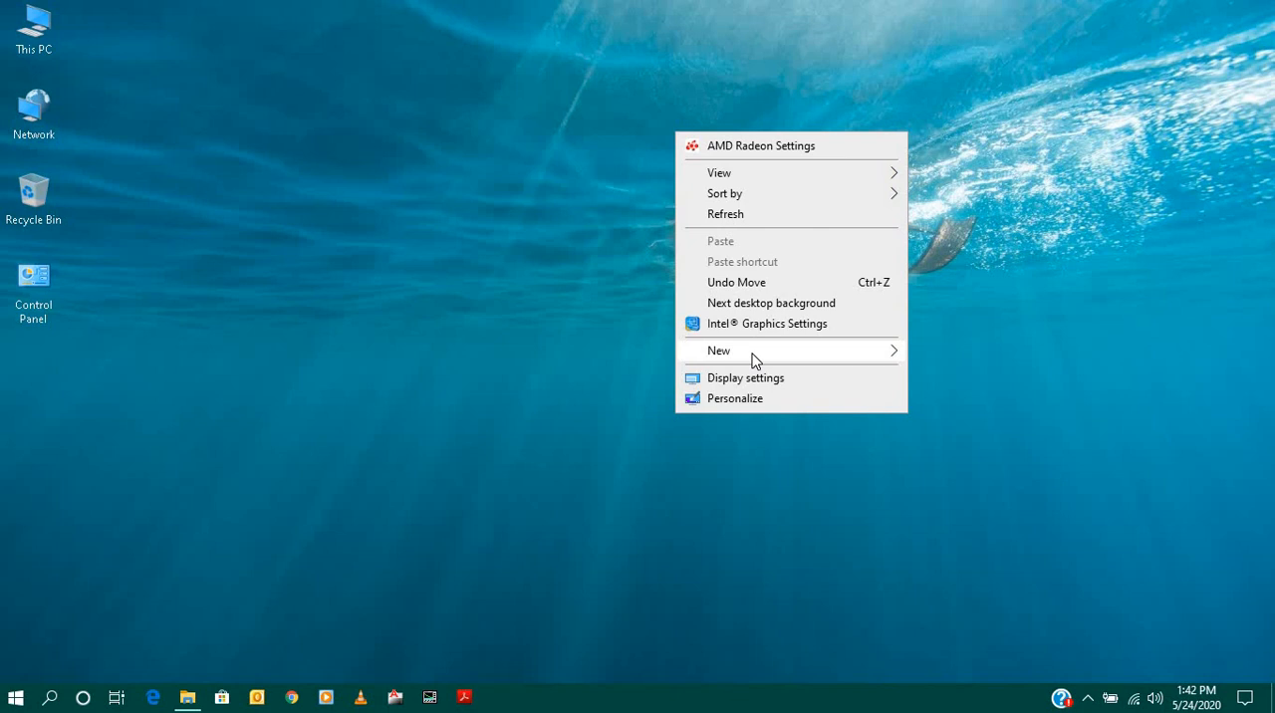
pyautogui.moveTo(754, 356)
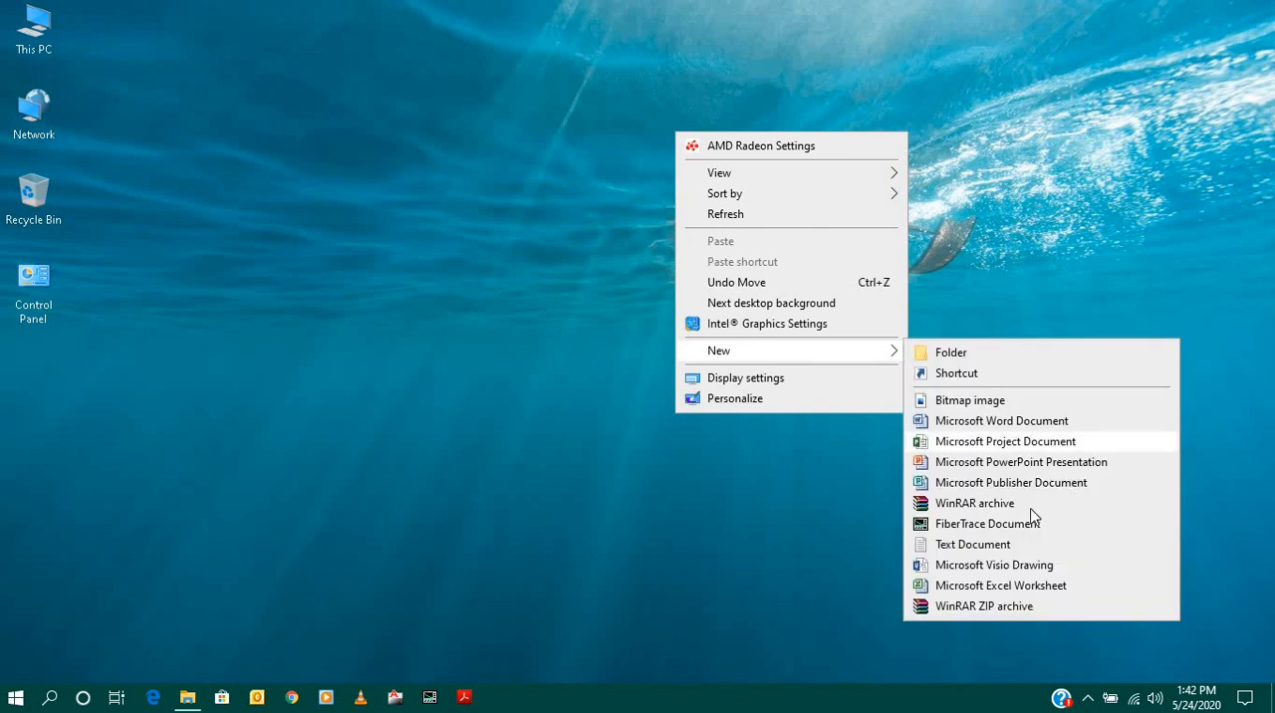
pyautogui.click(1018, 592)
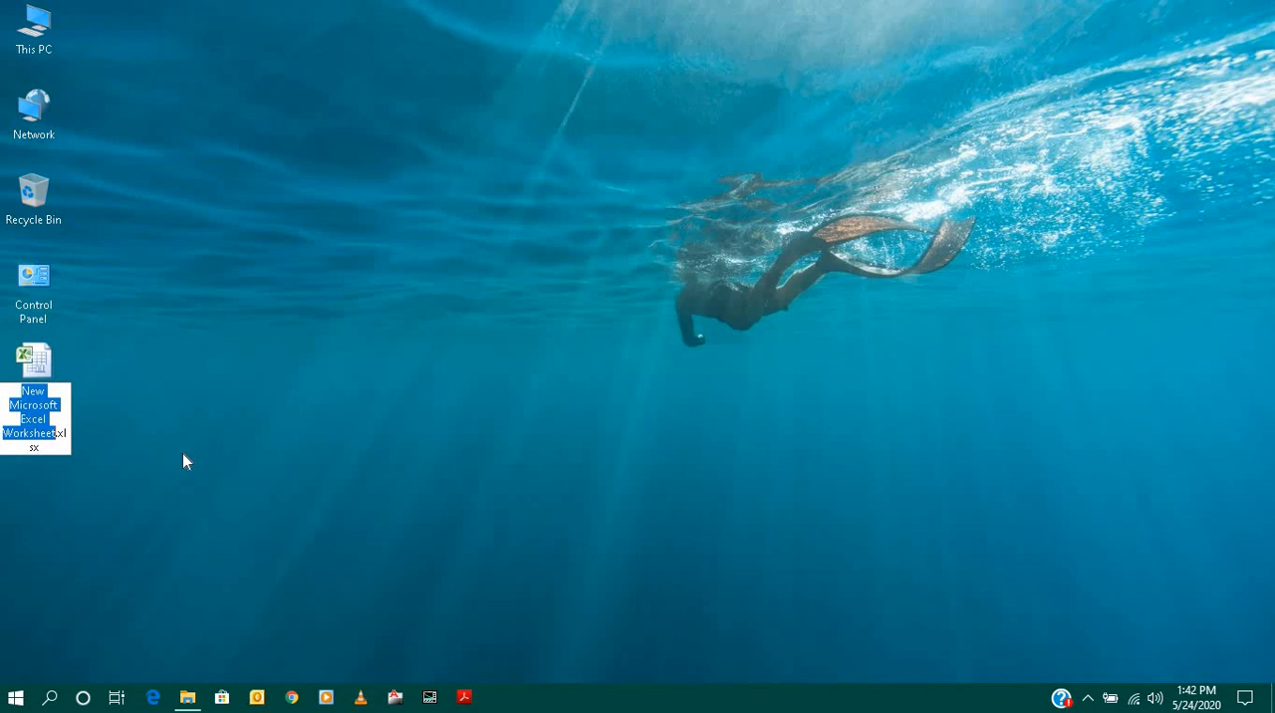
pyautogui.write('test')
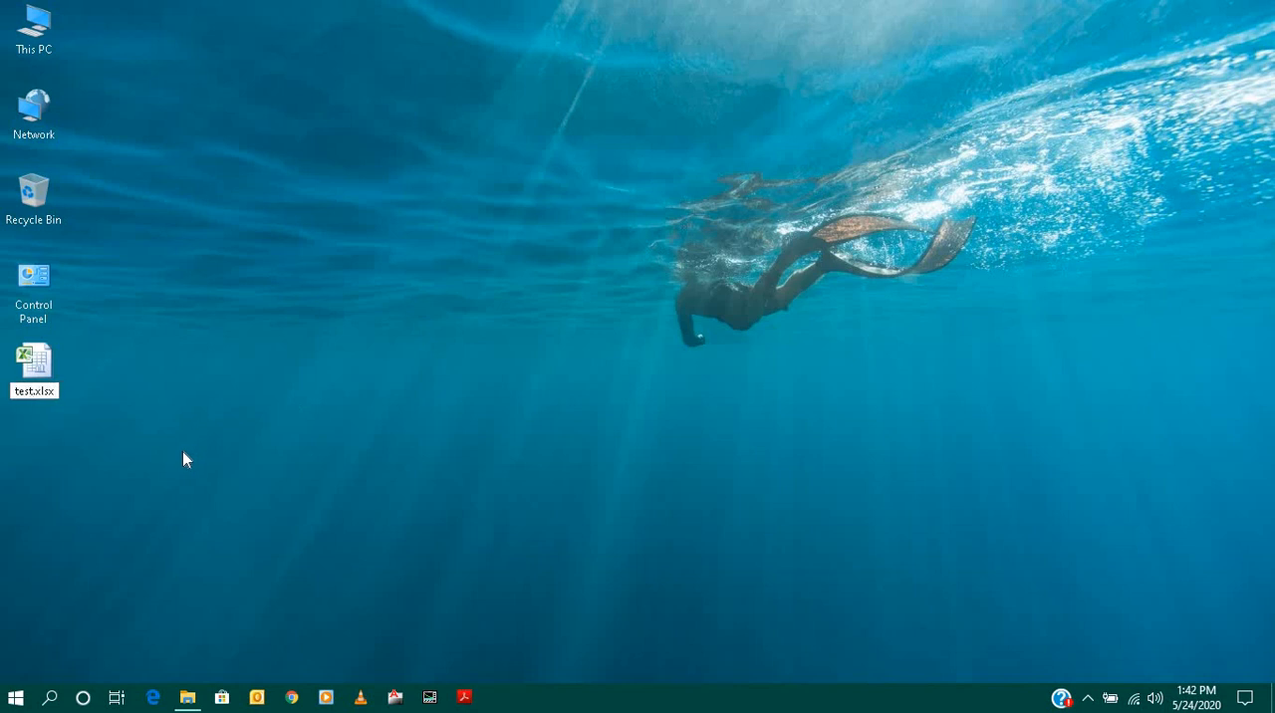
pyautogui.press('Return')
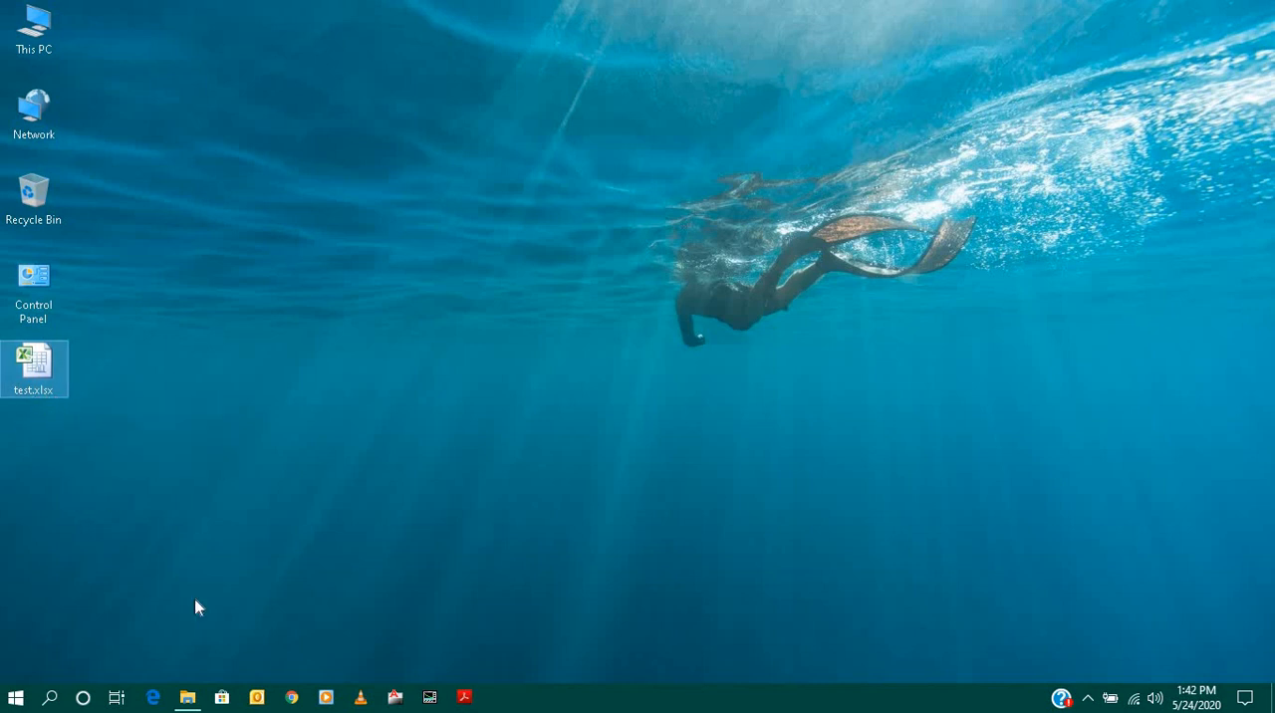
# - Turn off file name extensions in File Explorer, check the desktop, and turn them back on
pyautogui.click(187, 696)
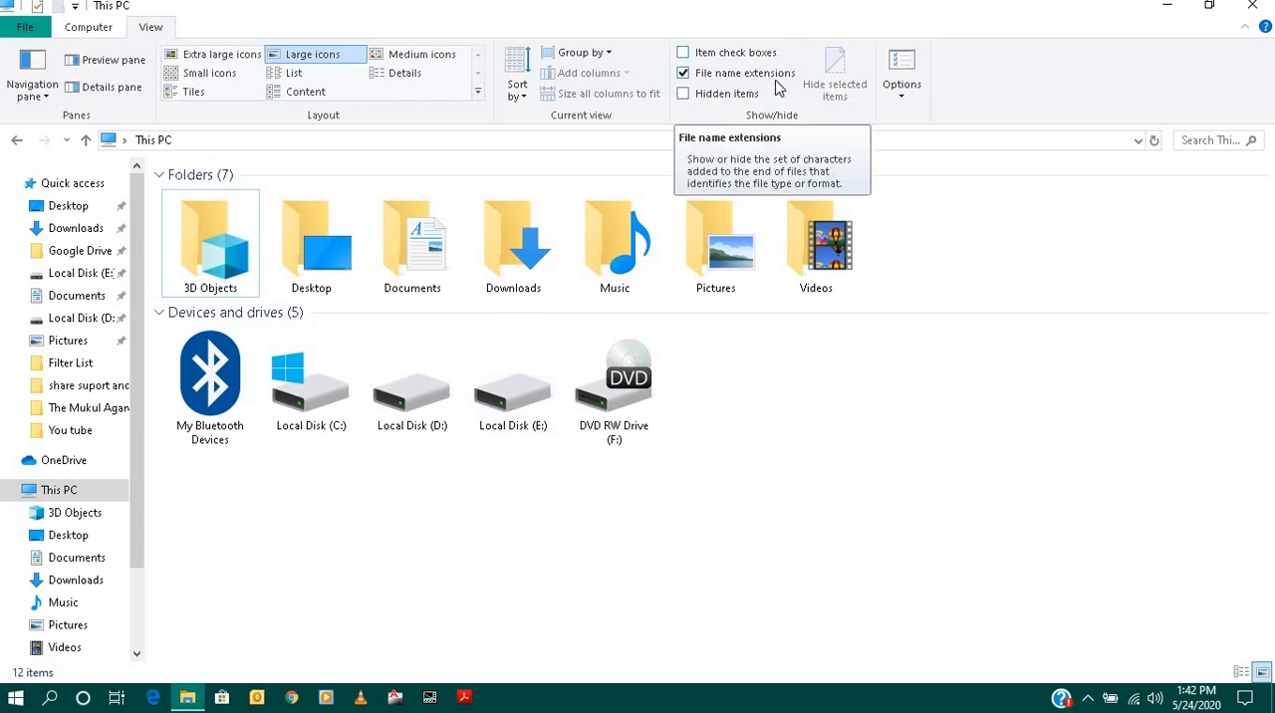
pyautogui.click(683, 74)
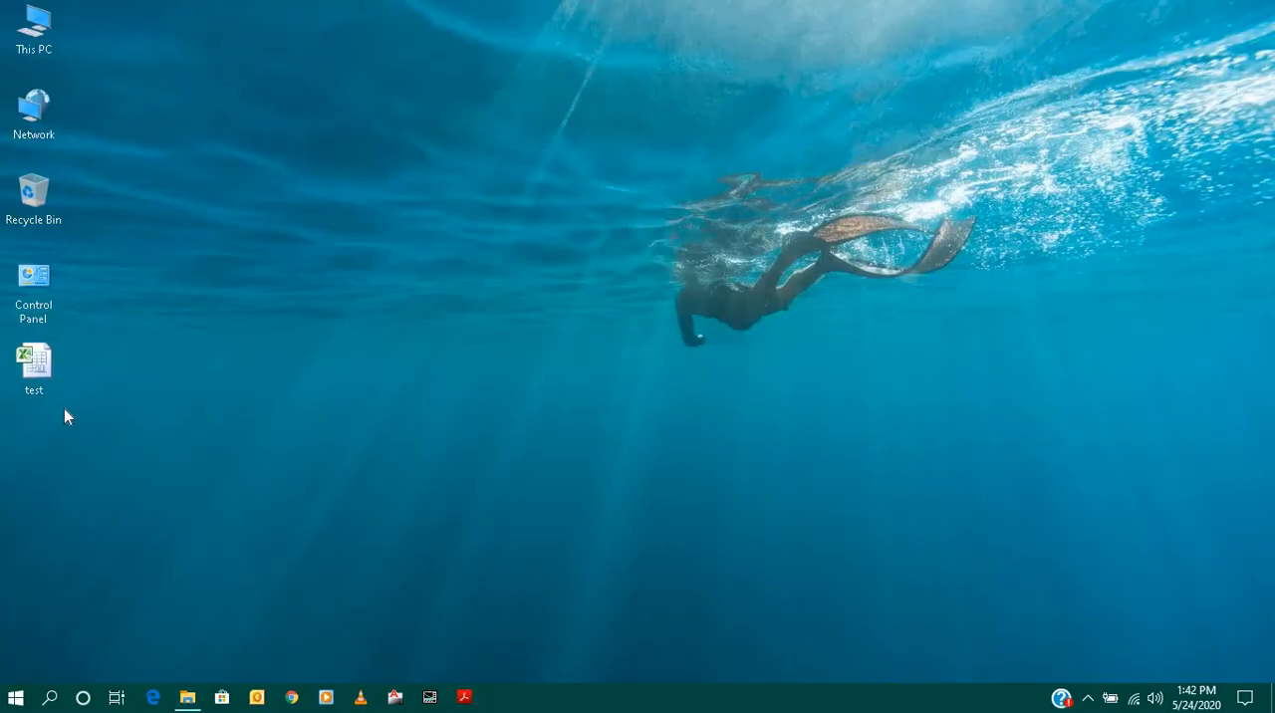
pyautogui.click(187, 697)
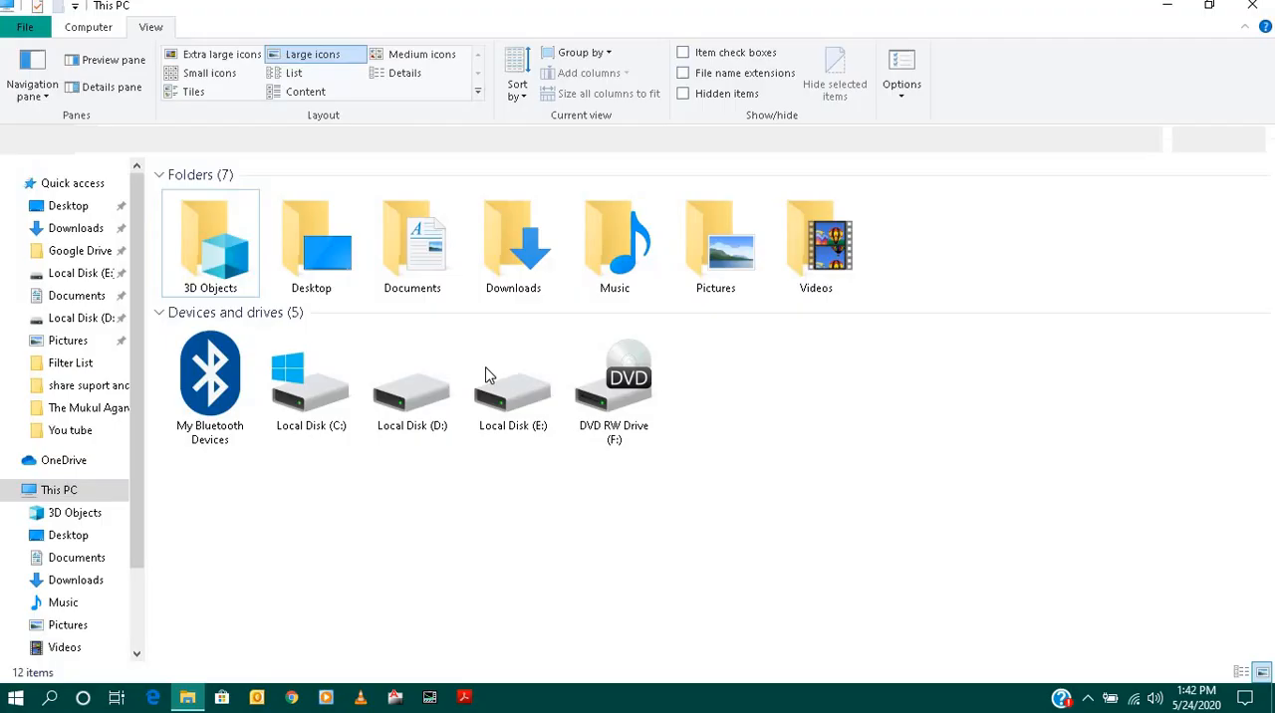
pyautogui.click(684, 73)
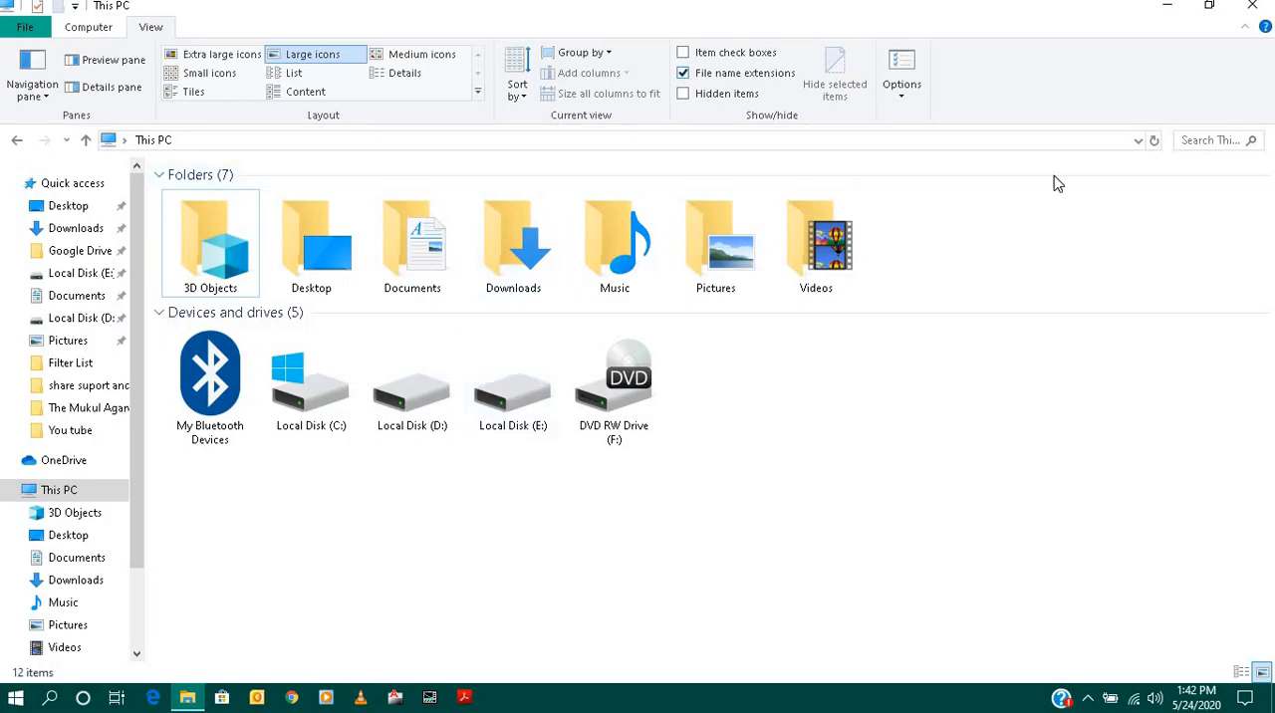
pyautogui.click(1166, 6)
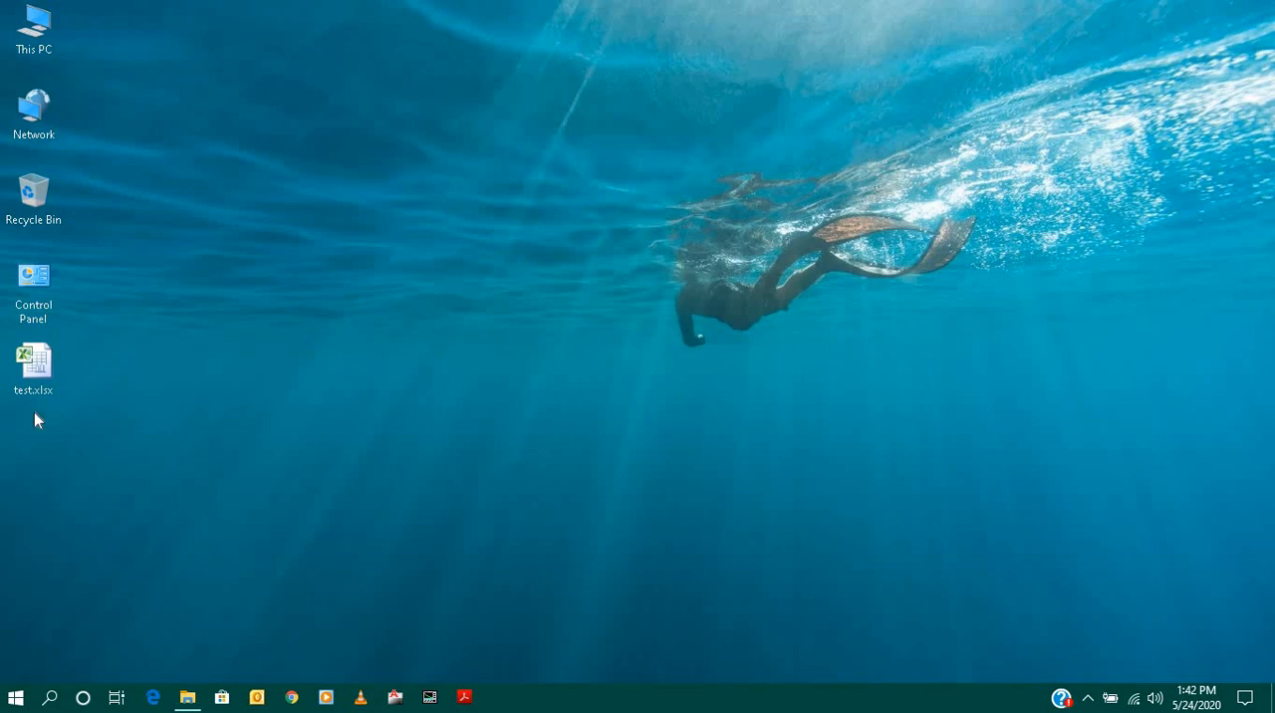
pyautogui.click(189, 698)
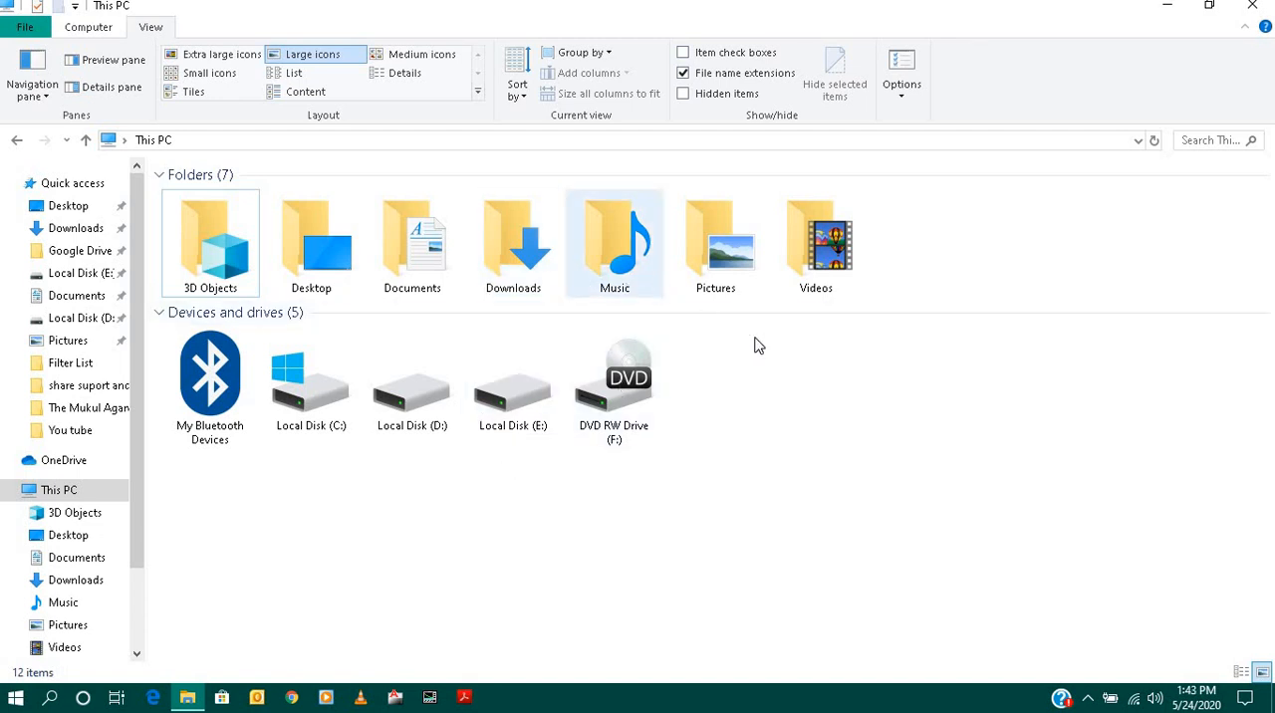
pyautogui.click(1168, 6)
# - Create a new folder on the desktop named test
pyautogui.rightClick(267, 233)
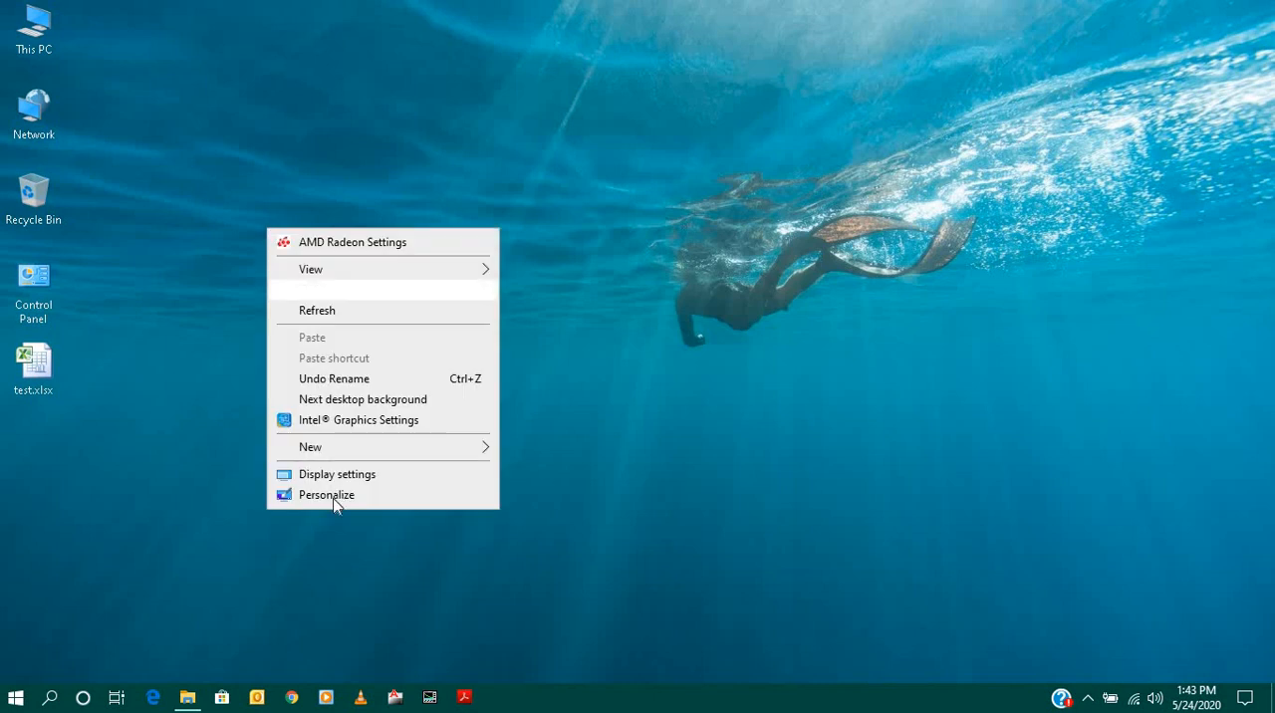
pyautogui.moveTo(345, 449)
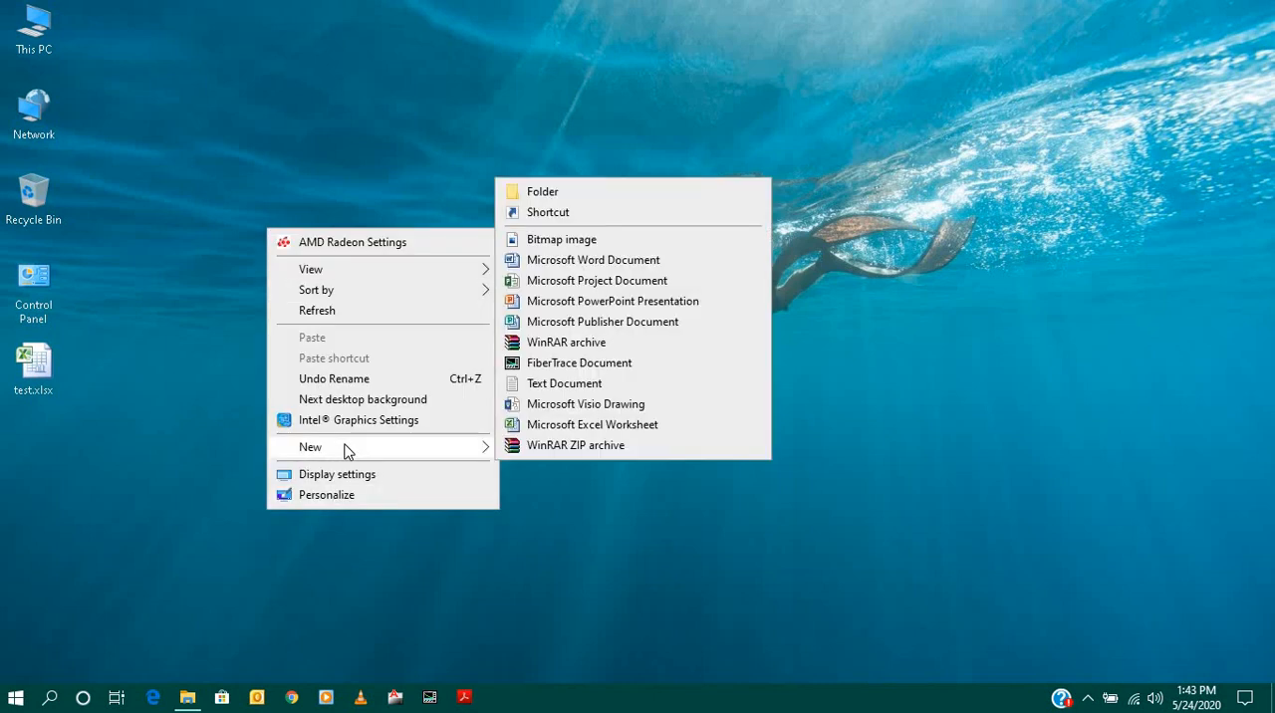
pyautogui.click(579, 188)
pyautogui.press('BackSpace')
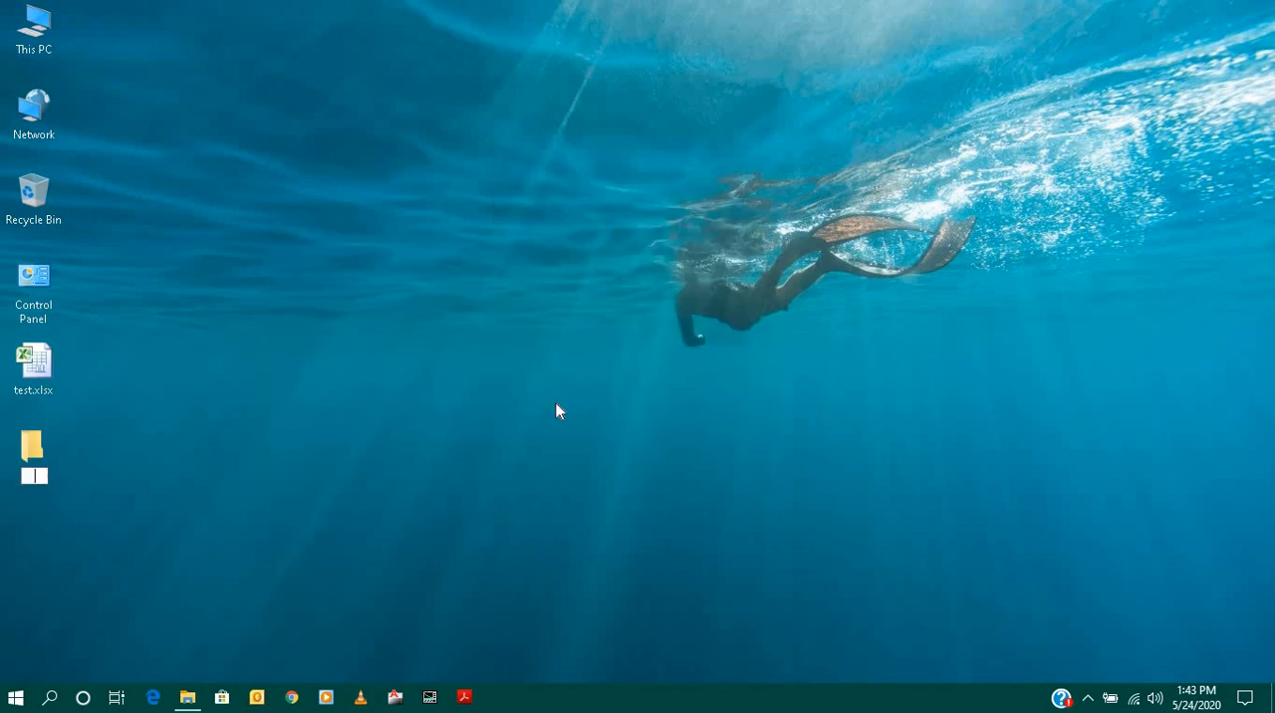
pyautogui.write('test')
pyautogui.press('Return')
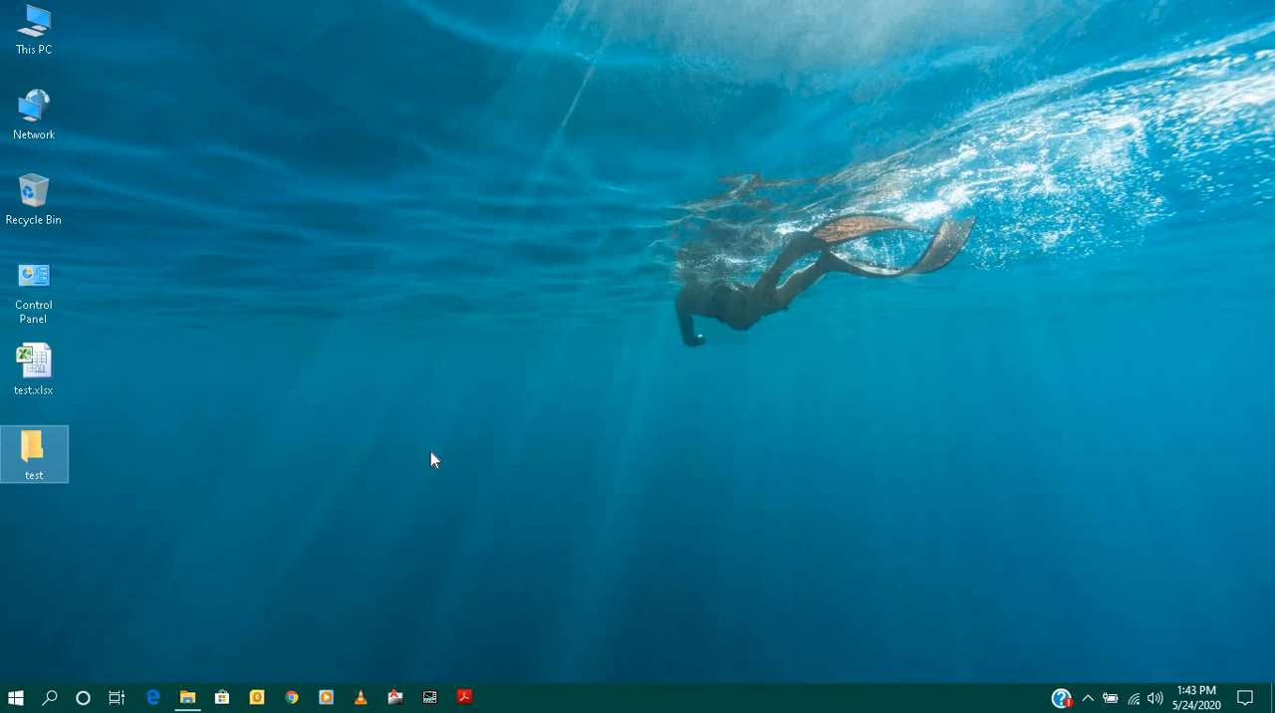
# - Apply the Hidden attribute to the desktop folder test through its properties
pyautogui.rightClick(42, 454)
pyautogui.click(124, 670)
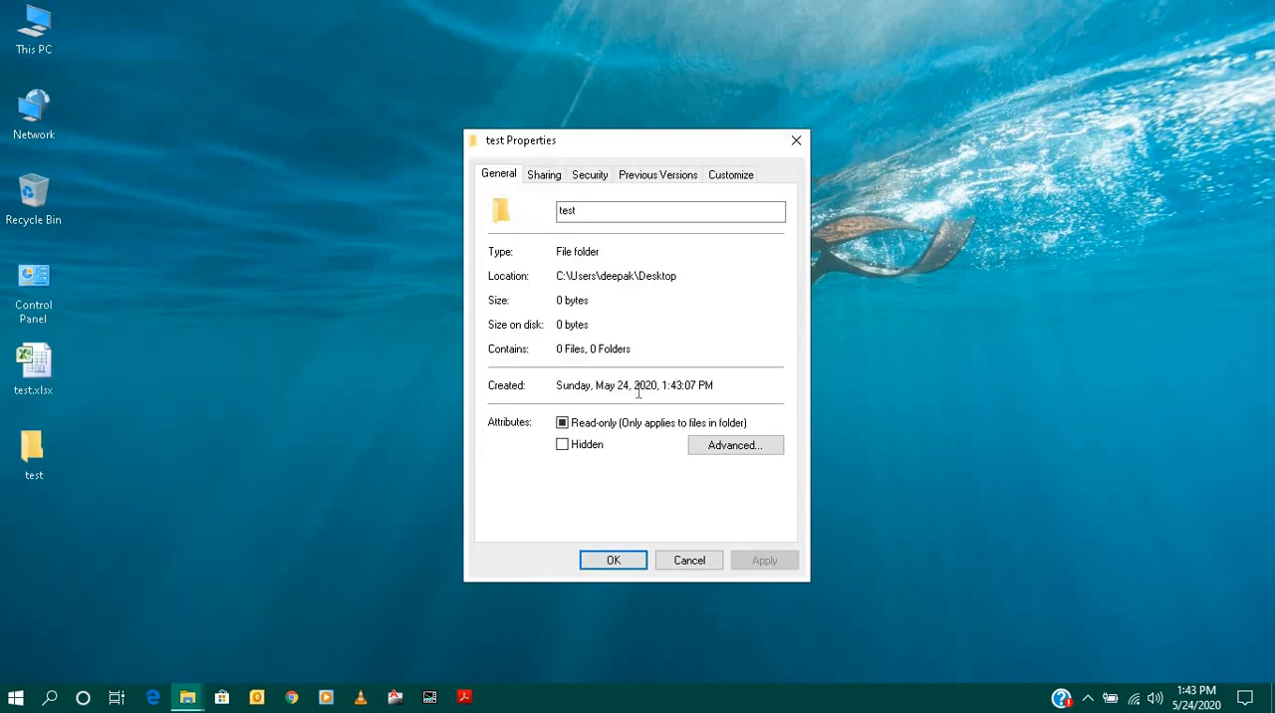
pyautogui.click(562, 445)
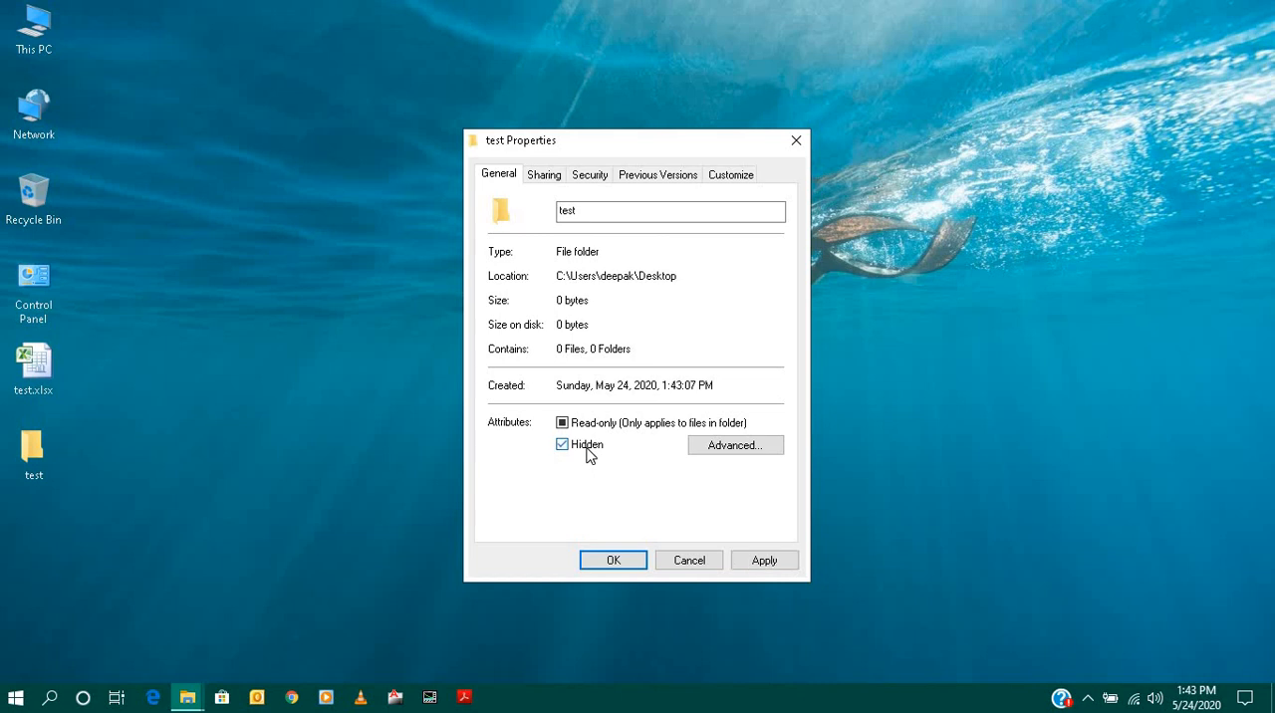
pyautogui.click(765, 560)
pyautogui.click(613, 566)
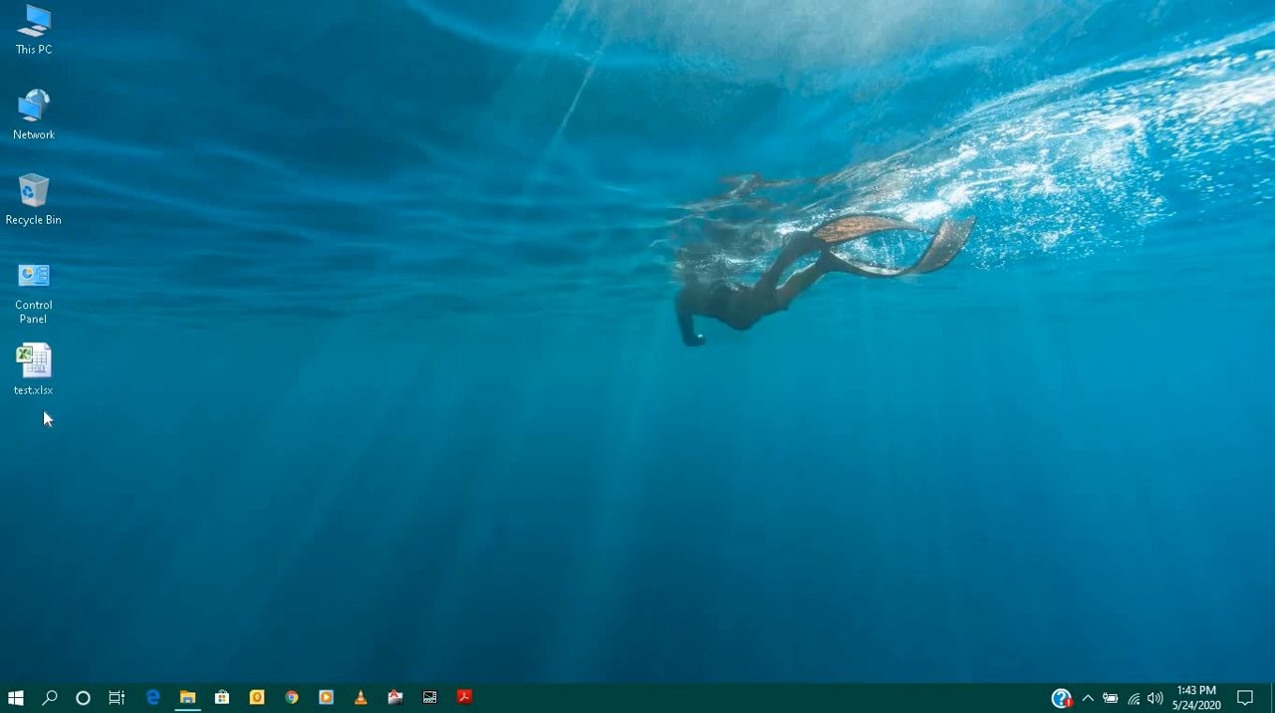
# - Turn on the display of hidden items in File Explorer and return to the desktop
pyautogui.click(187, 697)
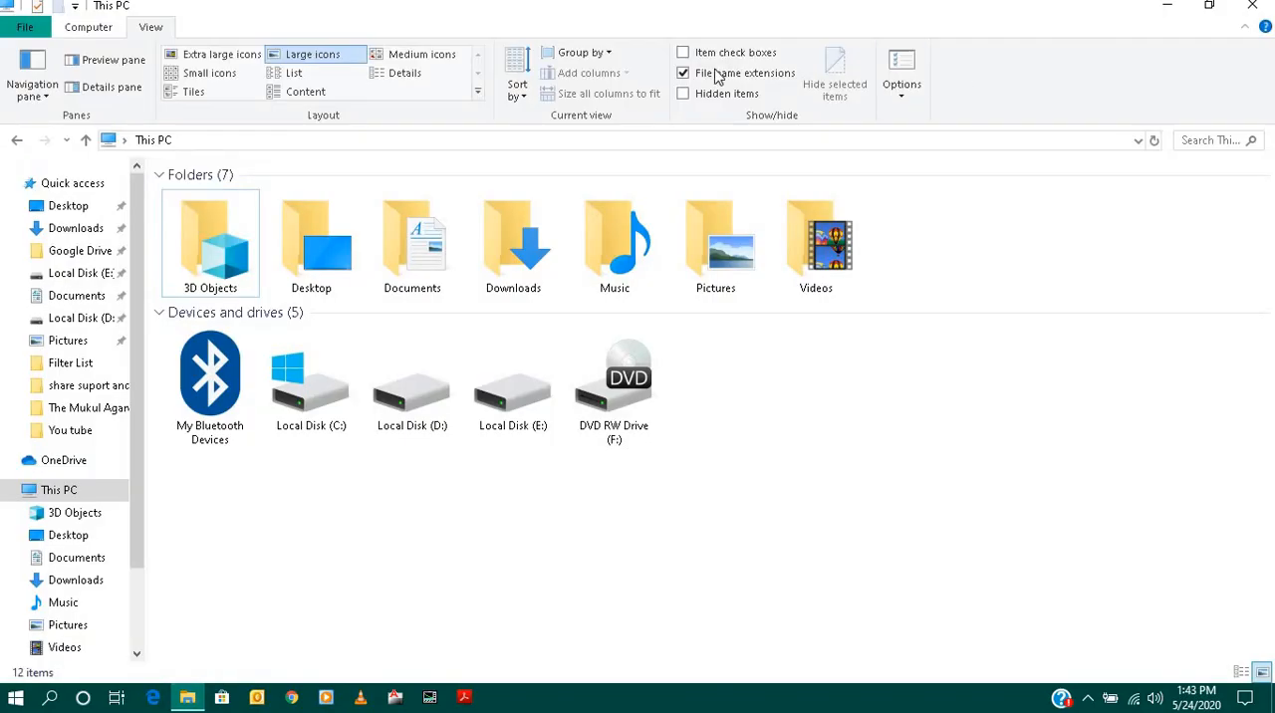
pyautogui.click(683, 94)
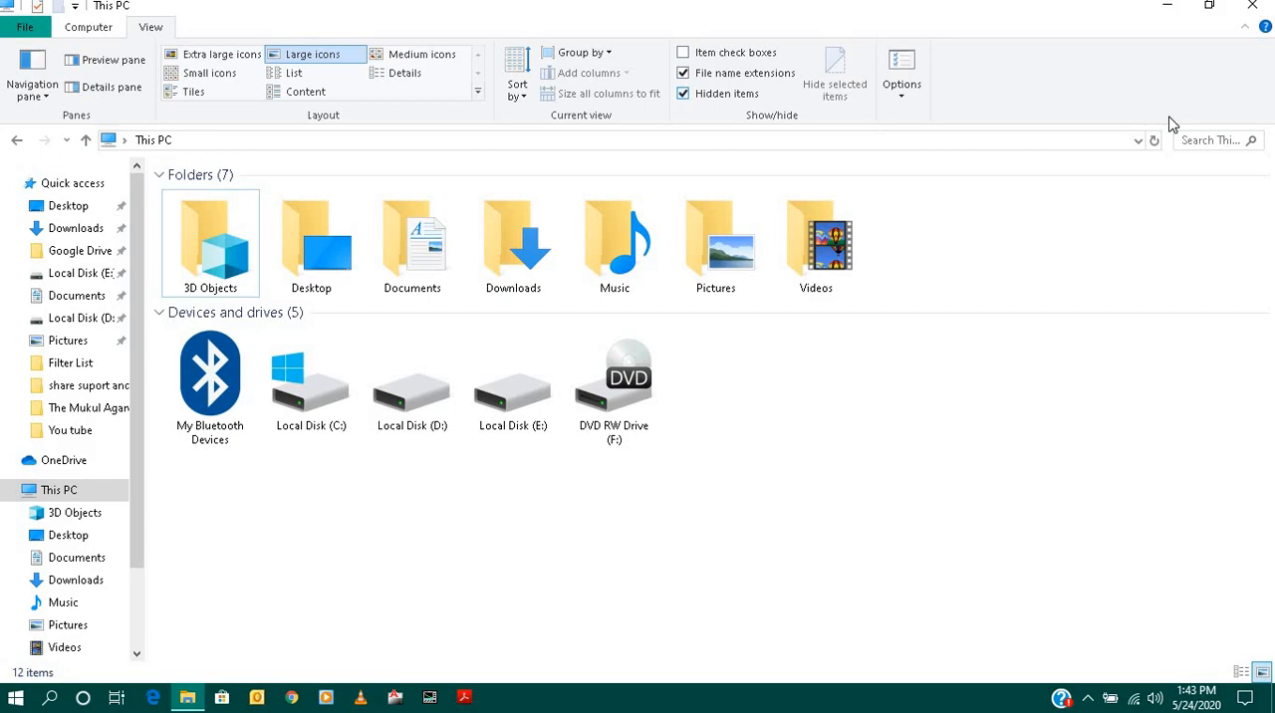
pyautogui.click(1167, 5)
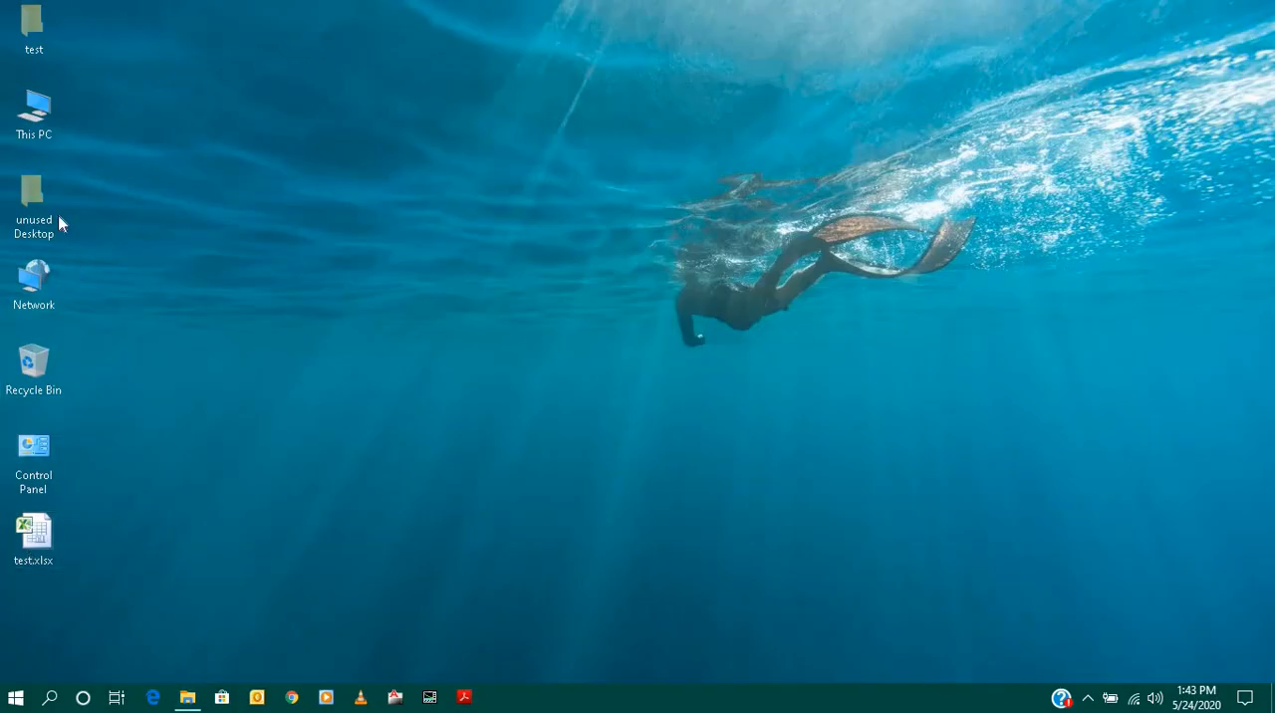
# - Remove the Hidden attribute from the test folder and turn off the display of hidden items in File Explorer
pyautogui.rightClick(35, 40)
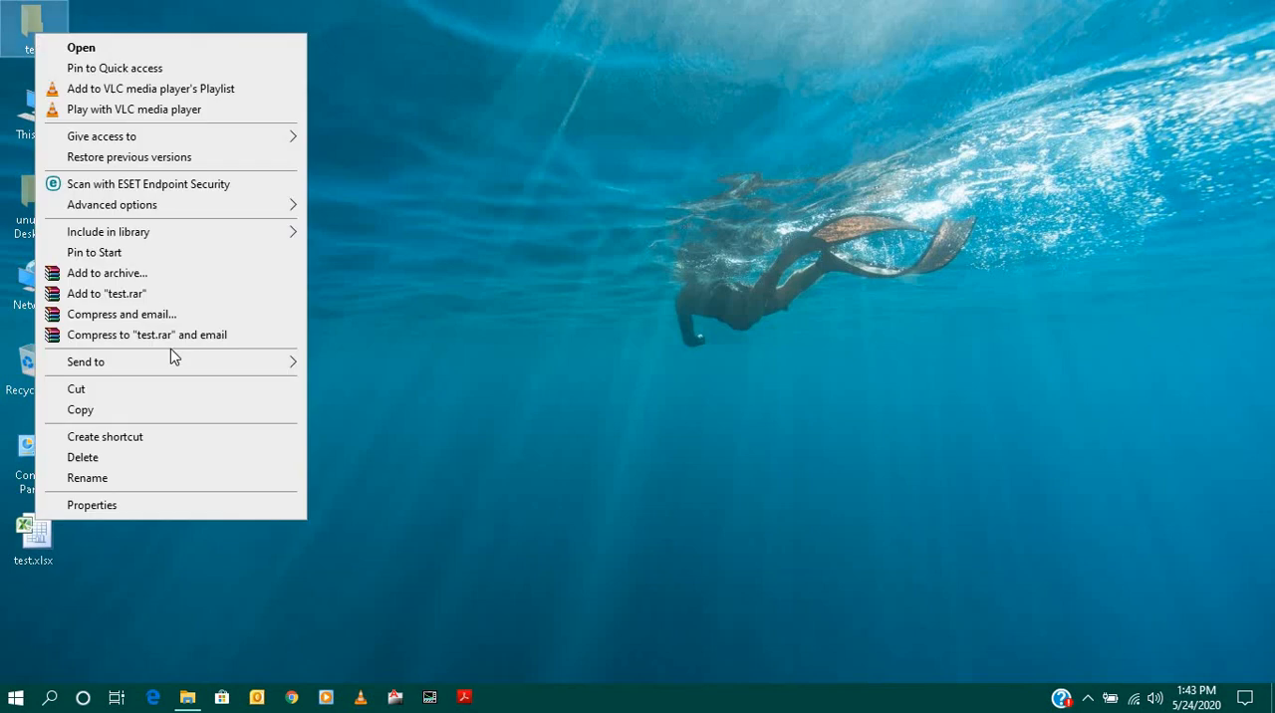
pyautogui.click(89, 506)
pyautogui.click(589, 449)
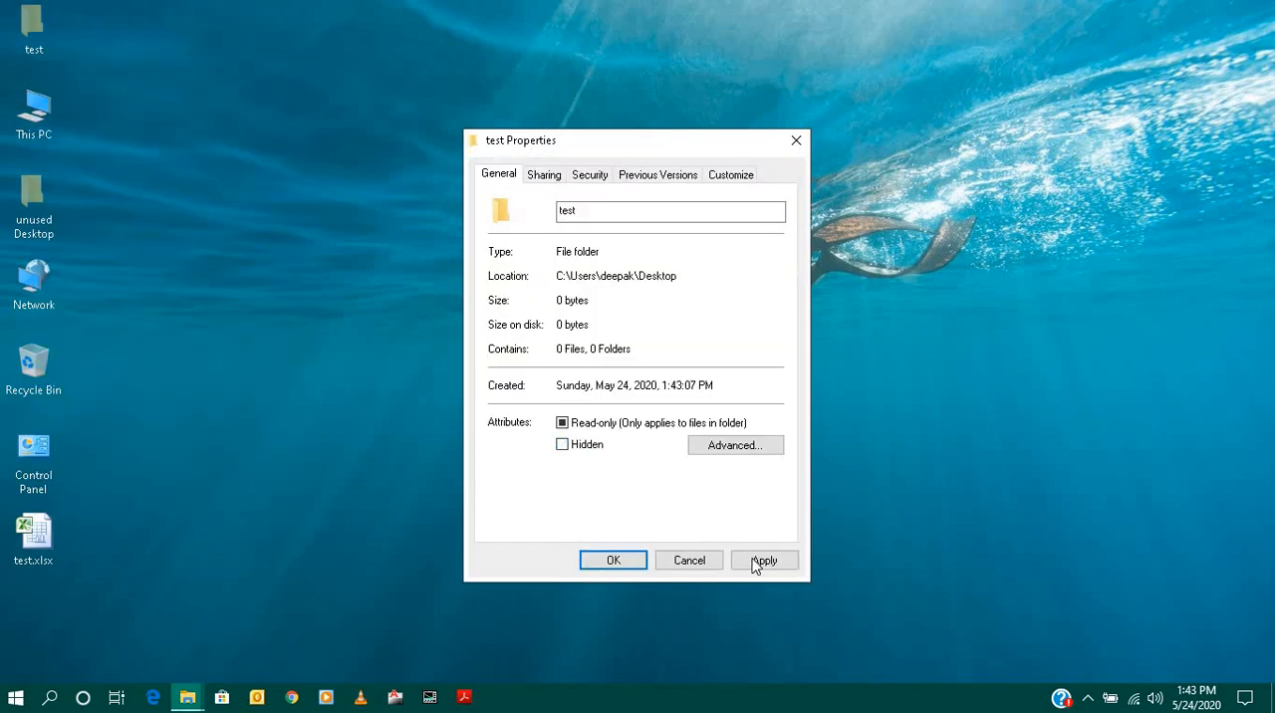
pyautogui.click(619, 564)
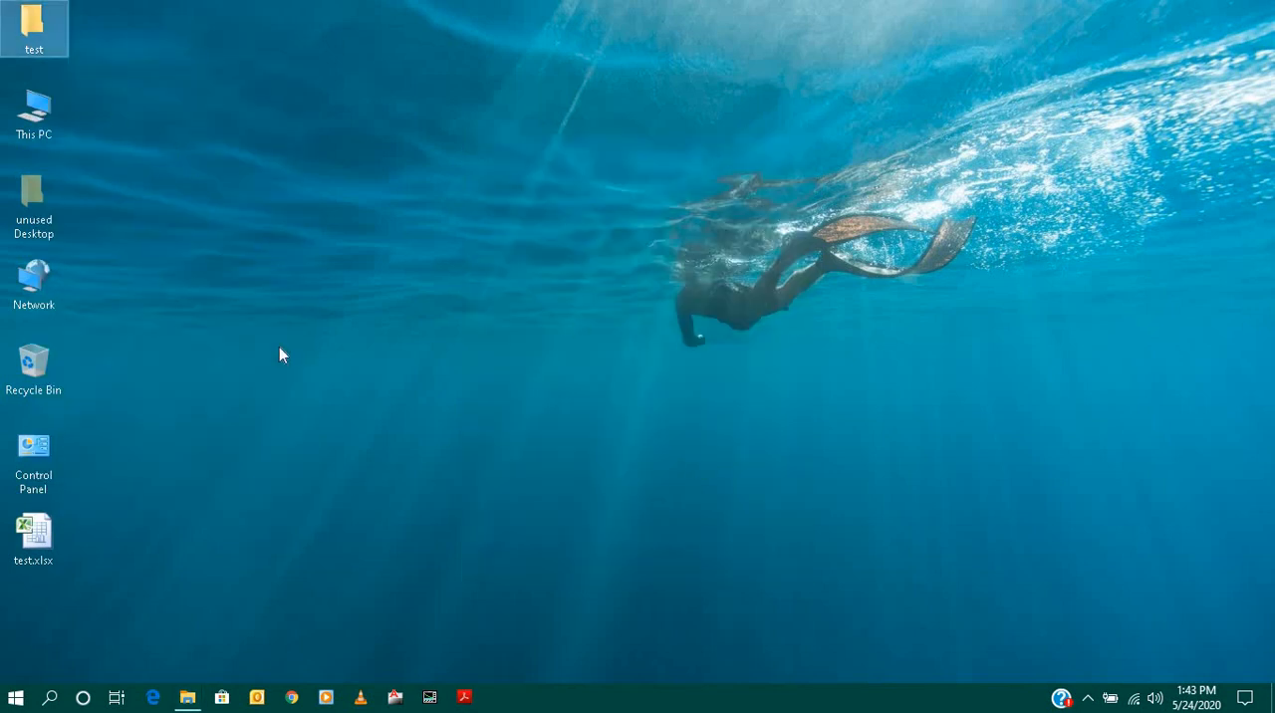
pyautogui.click(188, 696)
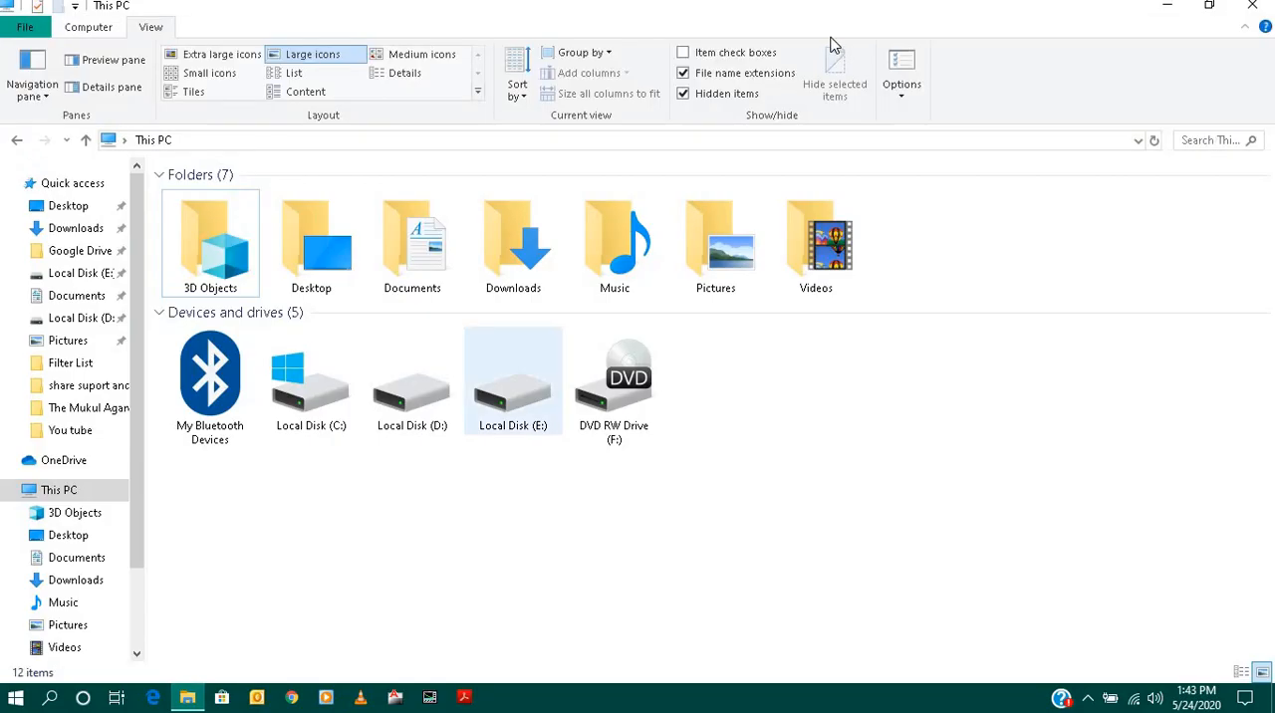
pyautogui.click(682, 93)
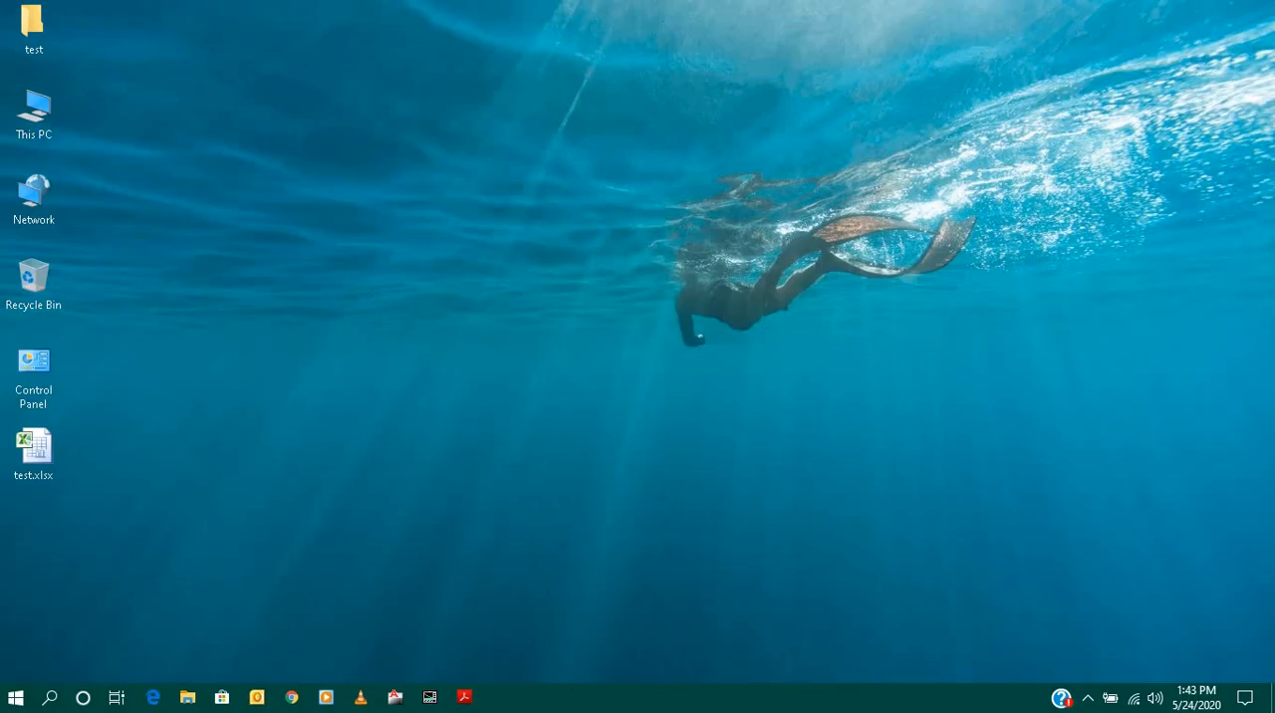
# - Review the test folder's properties and its advanced archive, index, compress and encrypt attributes, cancelling both dialogs
pyautogui.rightClick(34, 28)
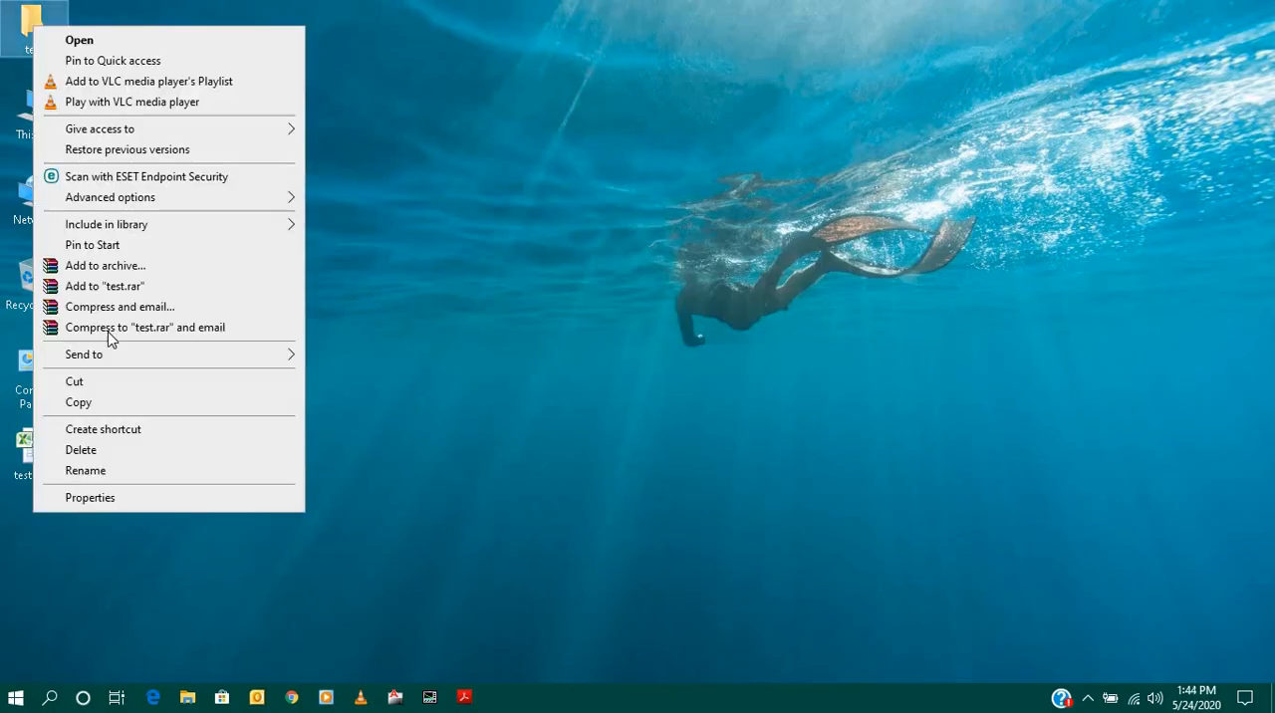
pyautogui.click(89, 498)
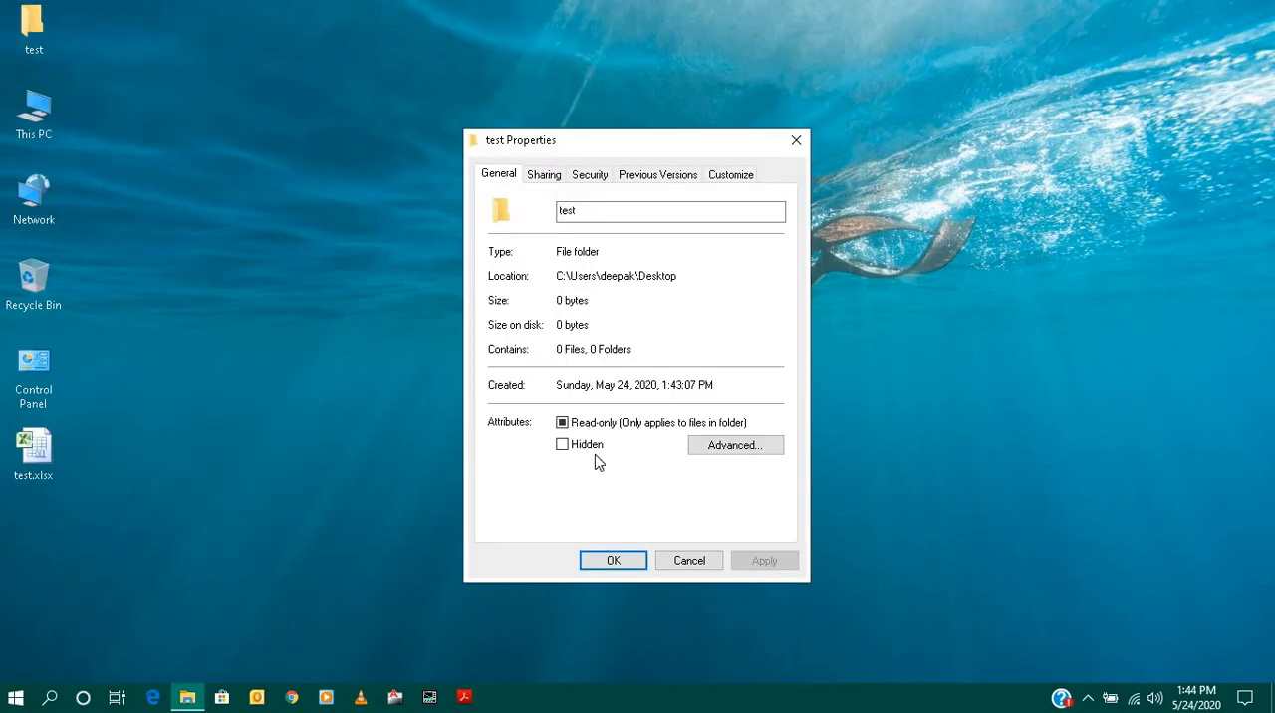
pyautogui.click(706, 452)
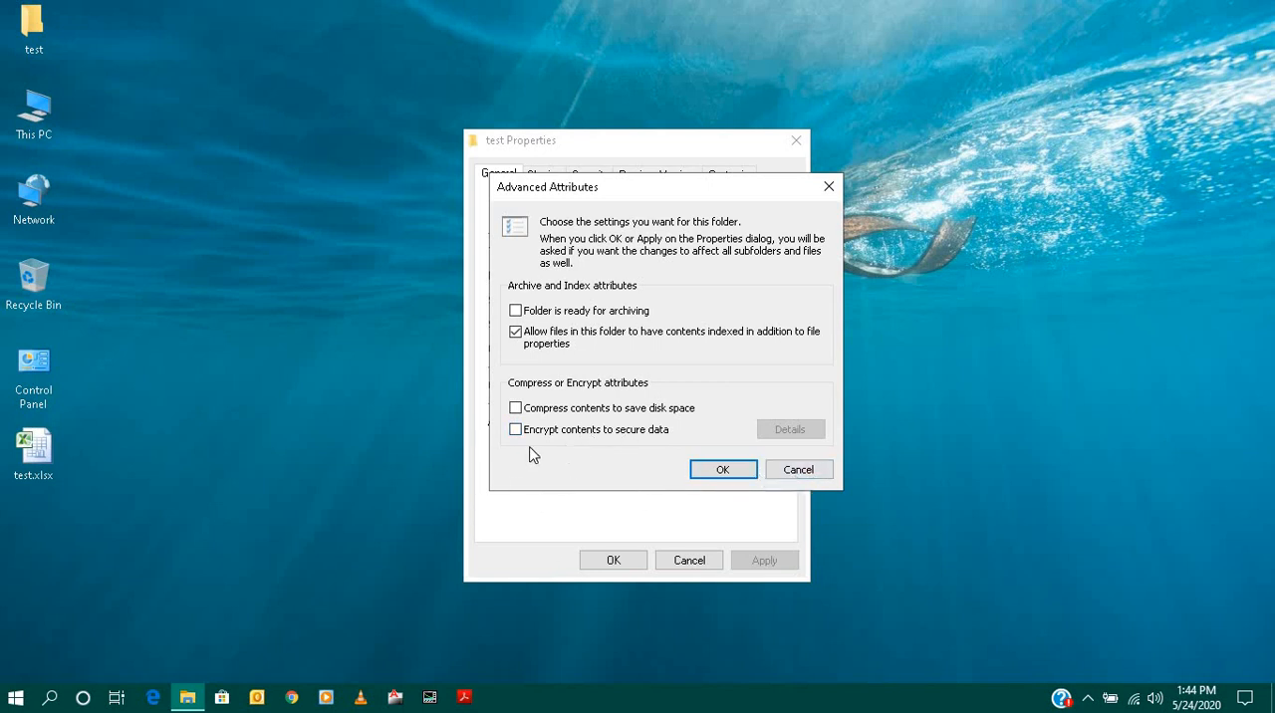
pyautogui.click(801, 474)
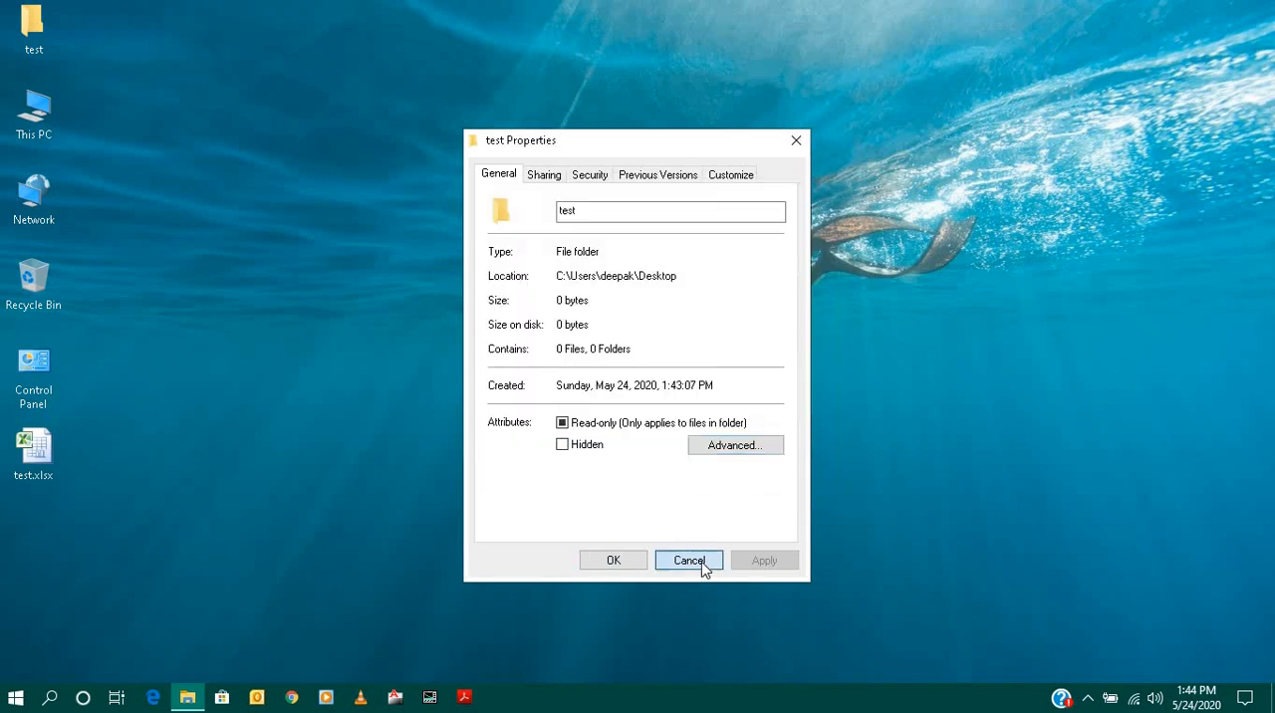
pyautogui.click(699, 562)
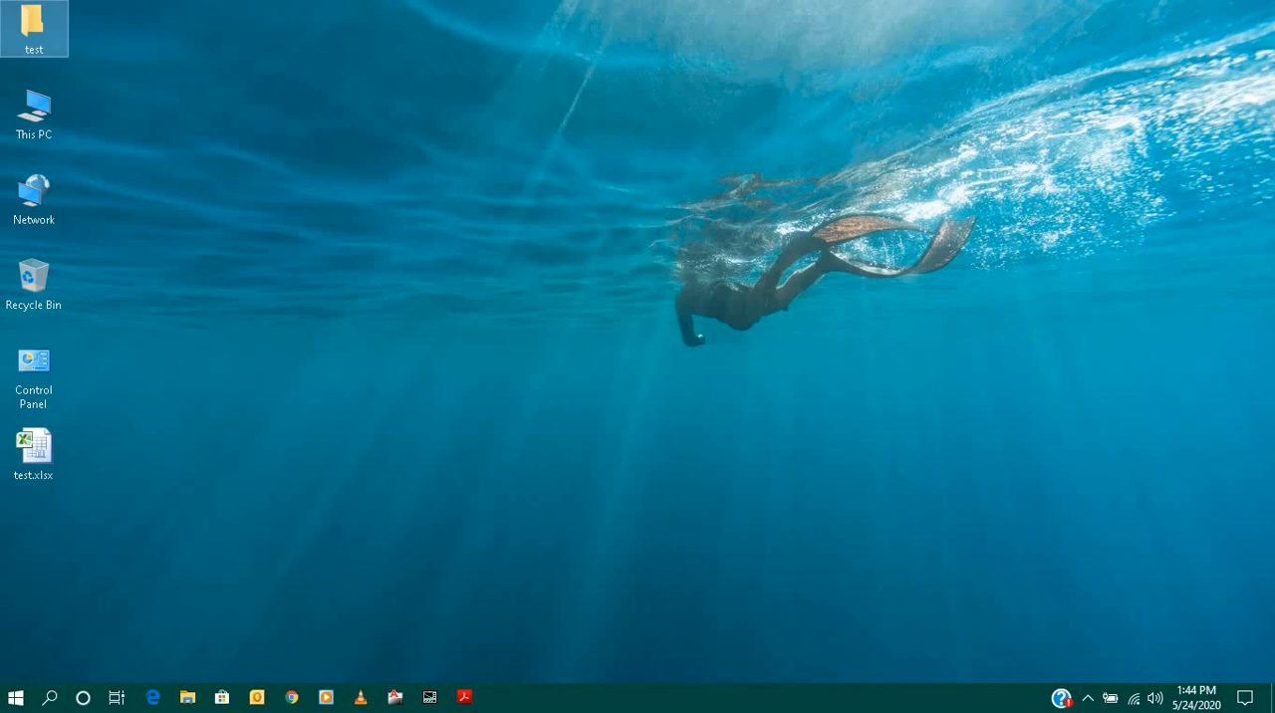
# - View the Windows search pane and the Run dialog, closing each without running anything
pyautogui.click(49, 697)
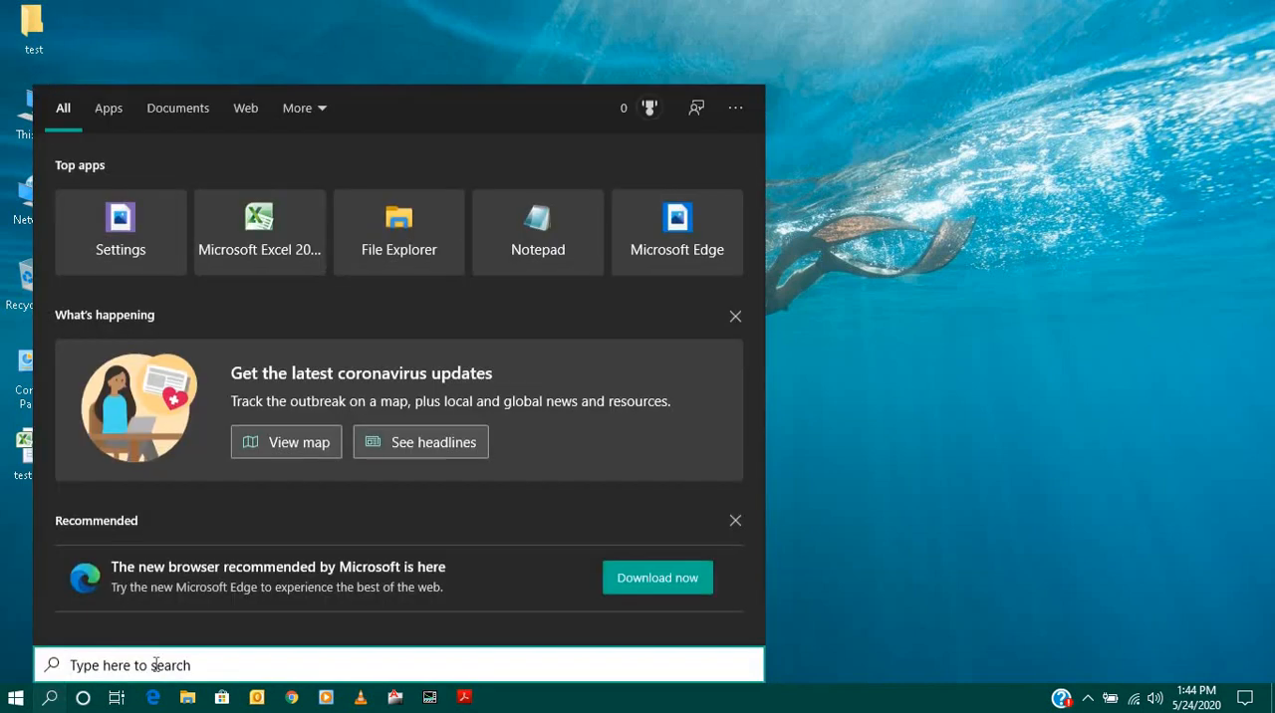
pyautogui.click(1017, 319)
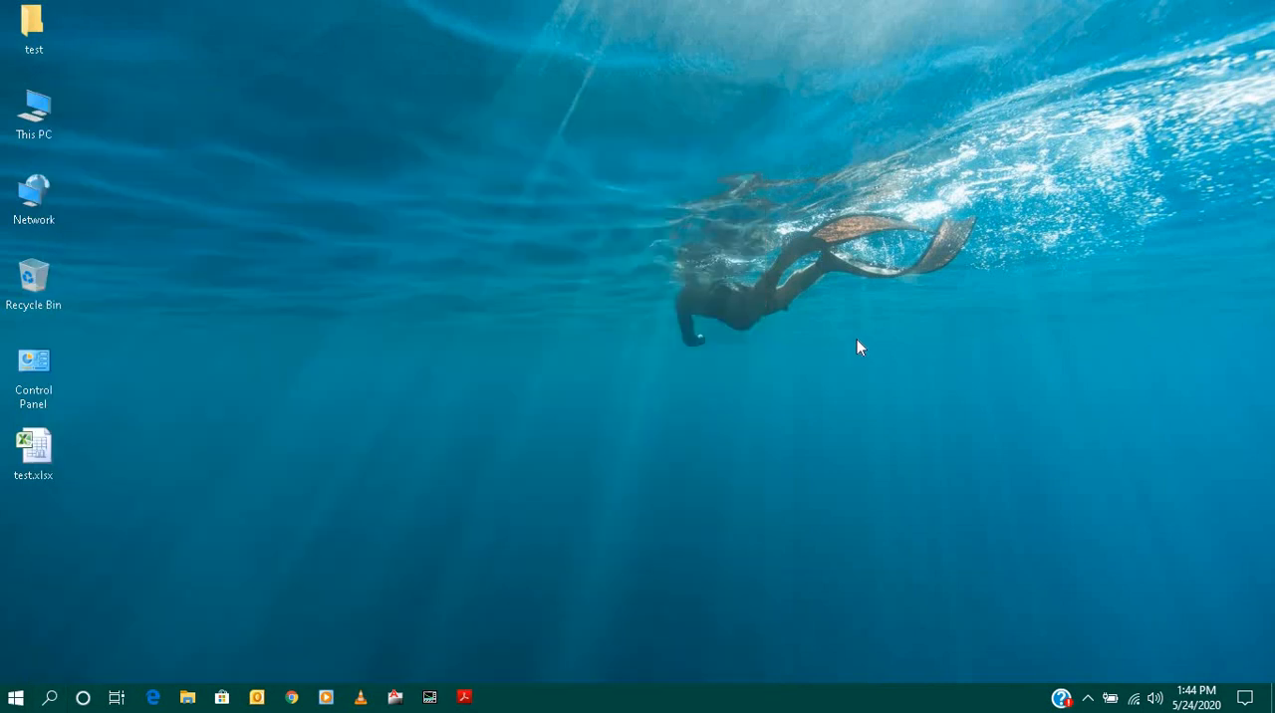
pyautogui.press('super+r')
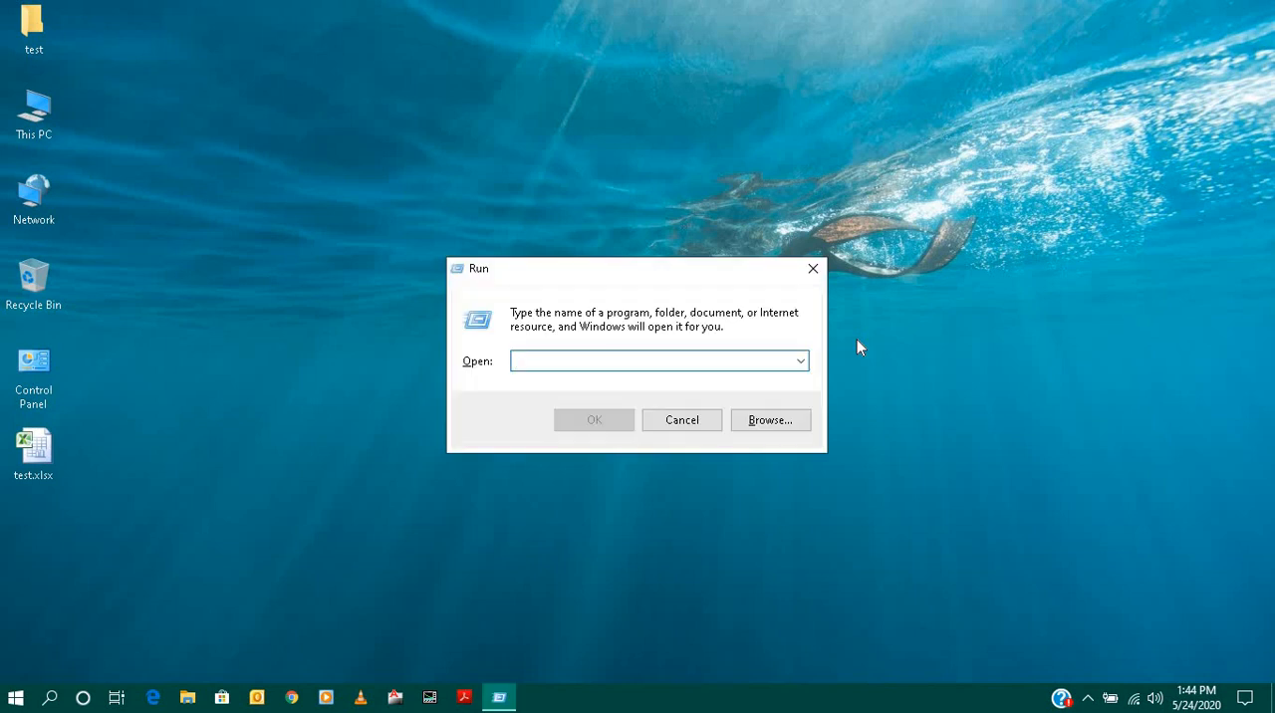
pyautogui.click(653, 422)
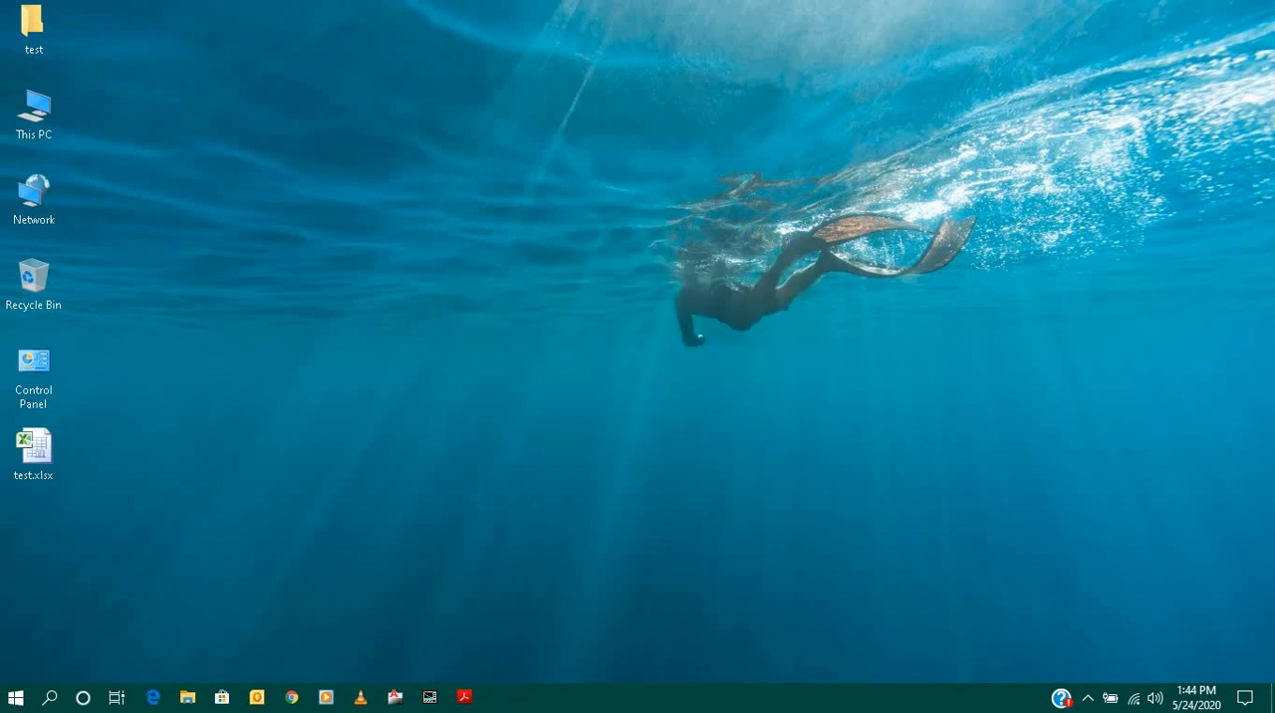
# - Run winver from the Windows search to view the Windows version information, and close the About Windows dialog
pyautogui.click(52, 700)
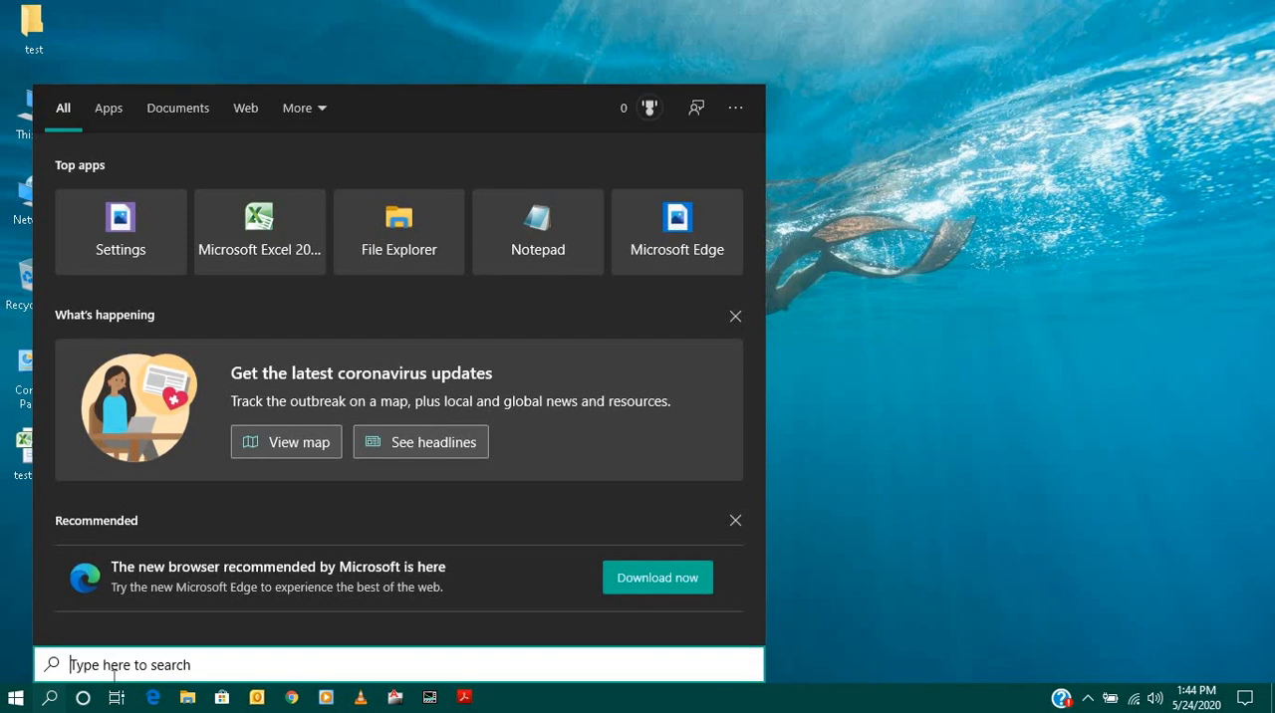
pyautogui.write('winv')
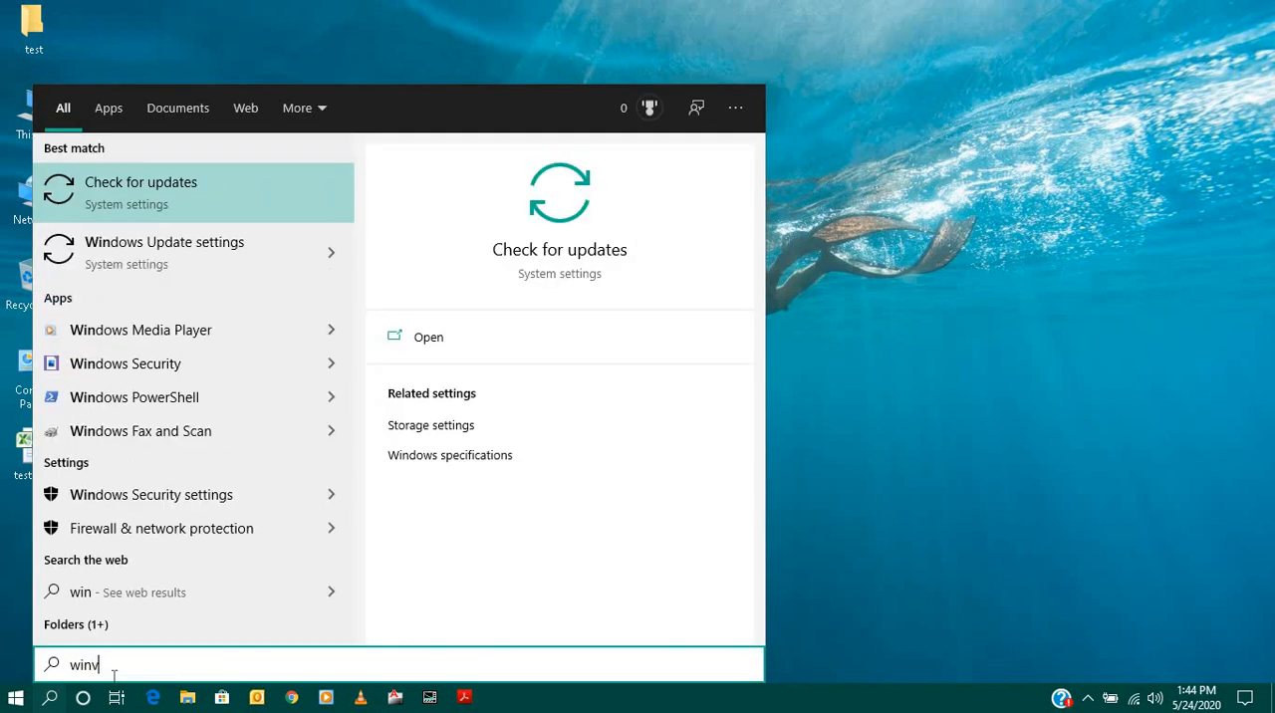
pyautogui.write('er')
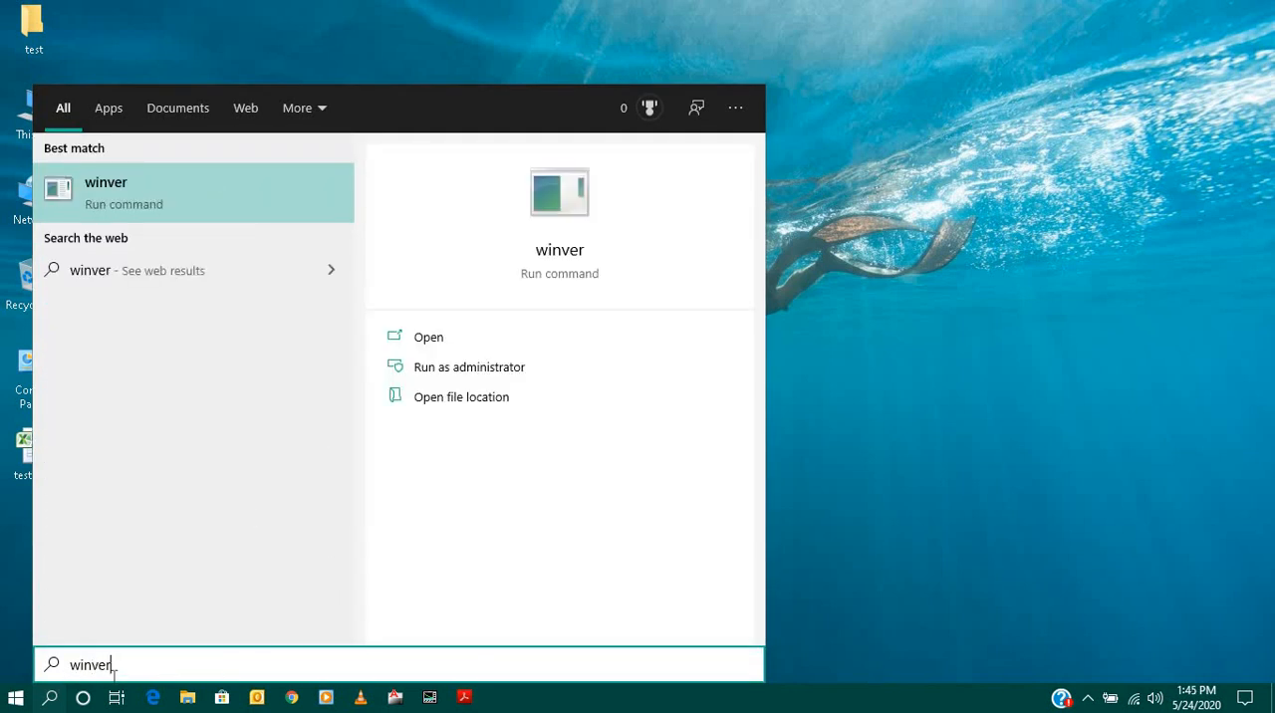
pyautogui.click(134, 190)
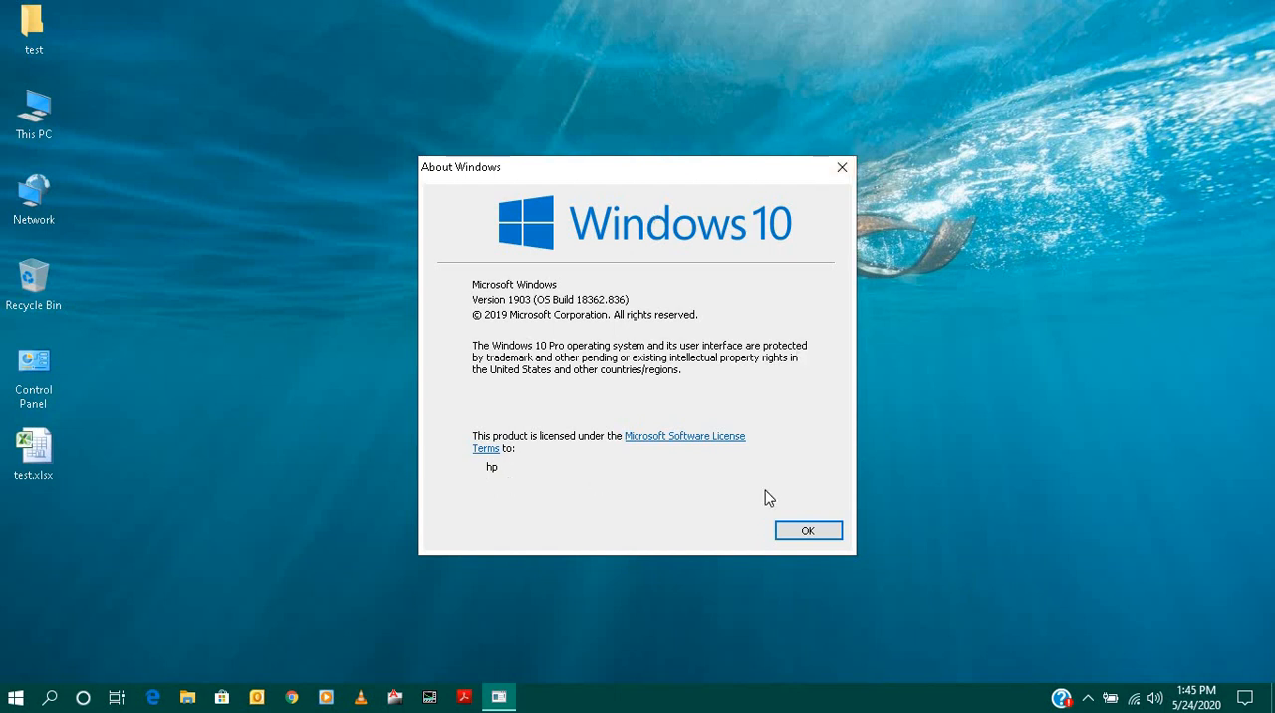
pyautogui.click(821, 536)
# - View the system information of This PC in a maximized Properties window and close it
pyautogui.rightClick(41, 126)
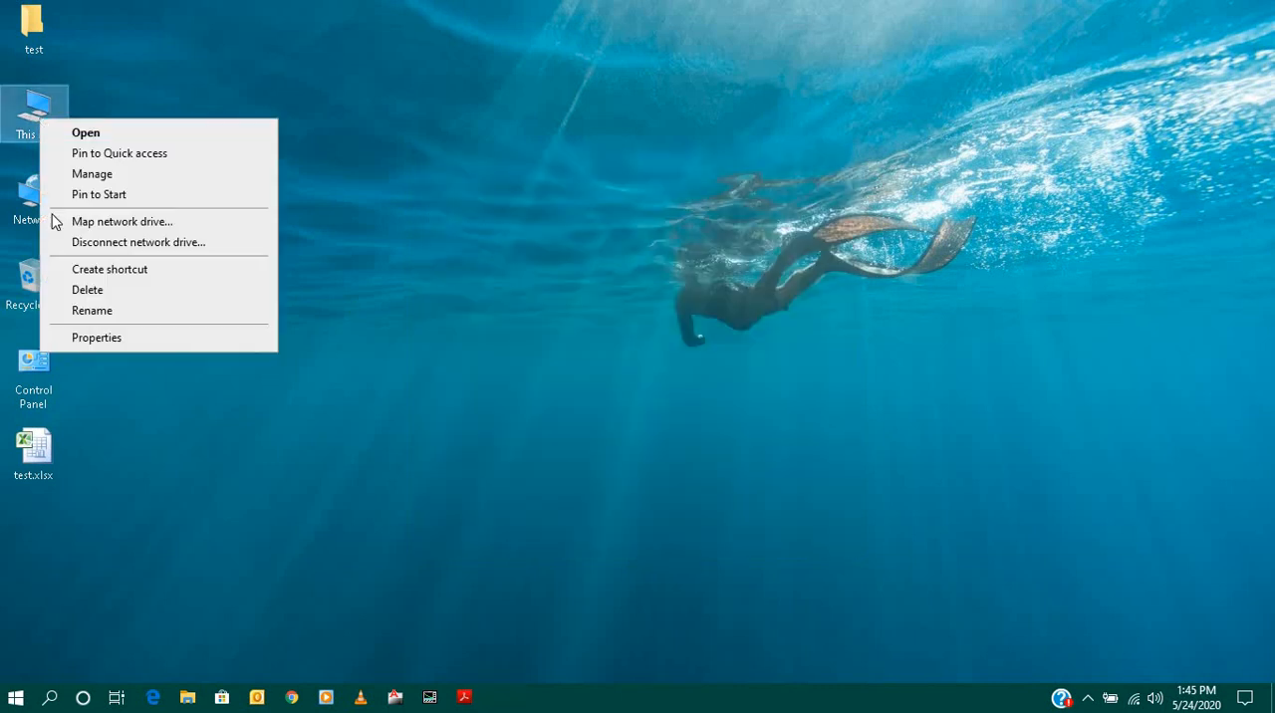
pyautogui.click(90, 338)
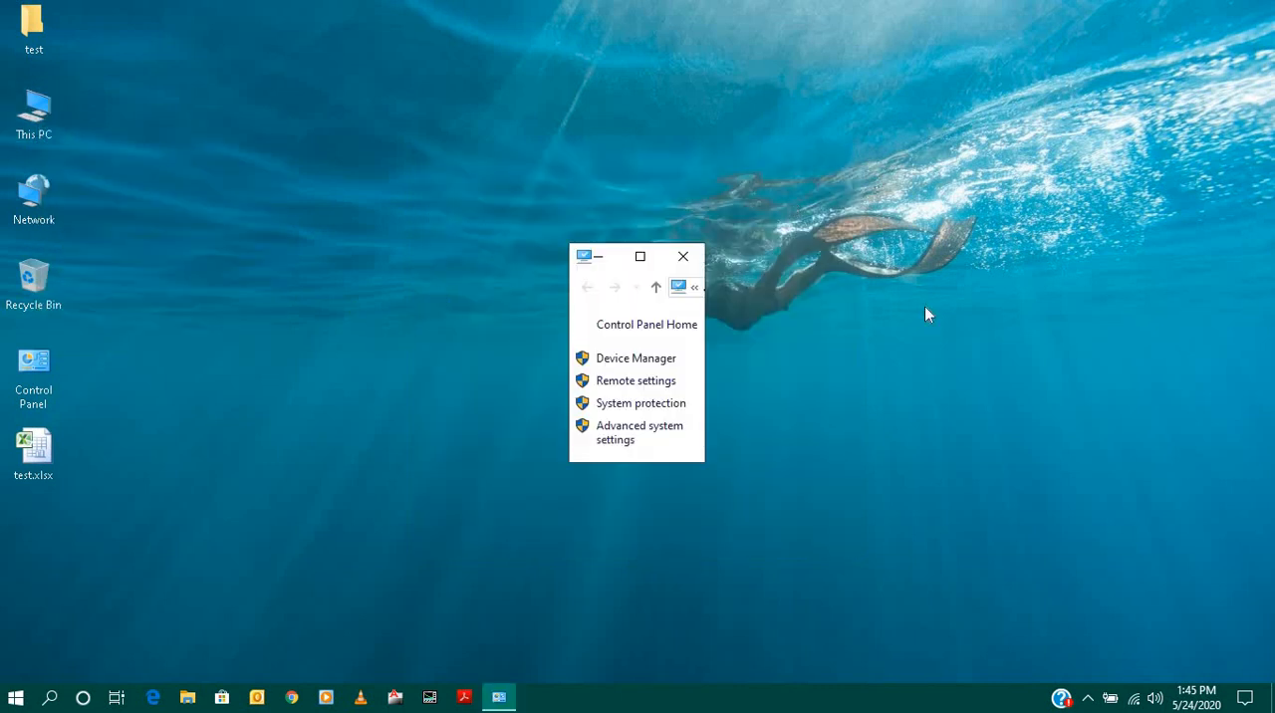
pyautogui.click(640, 256)
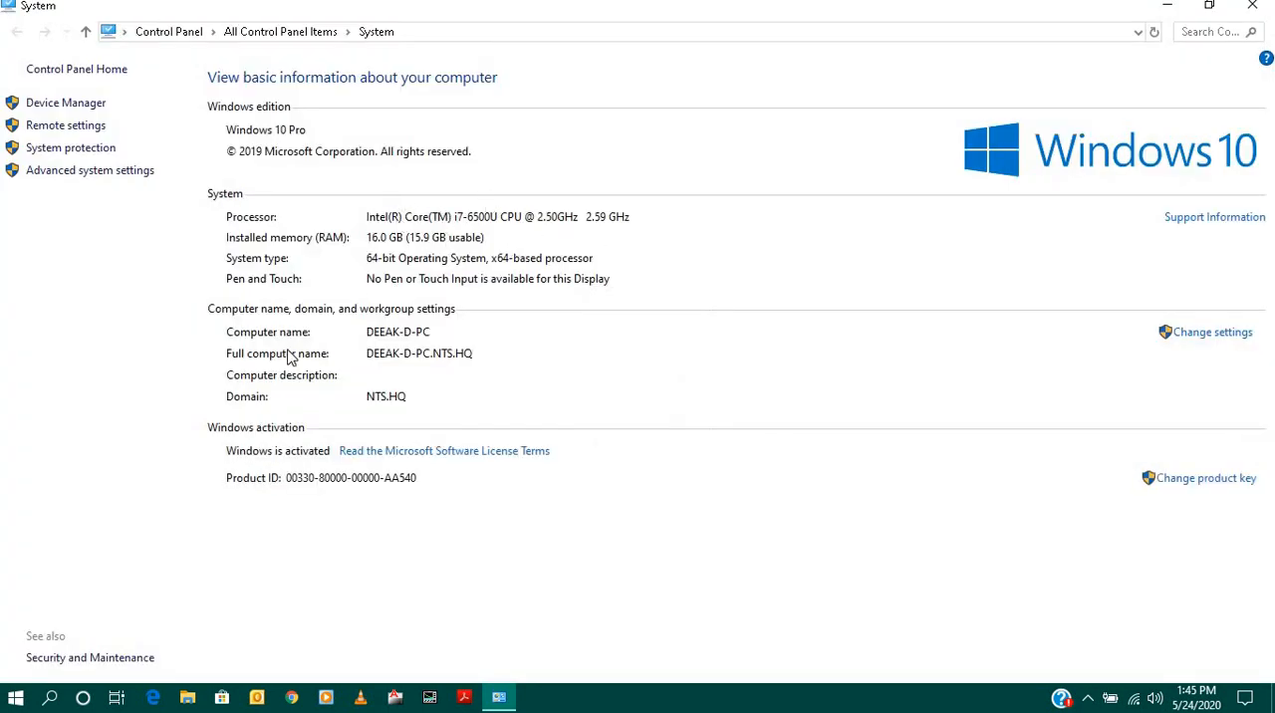
pyautogui.click(1254, 7)
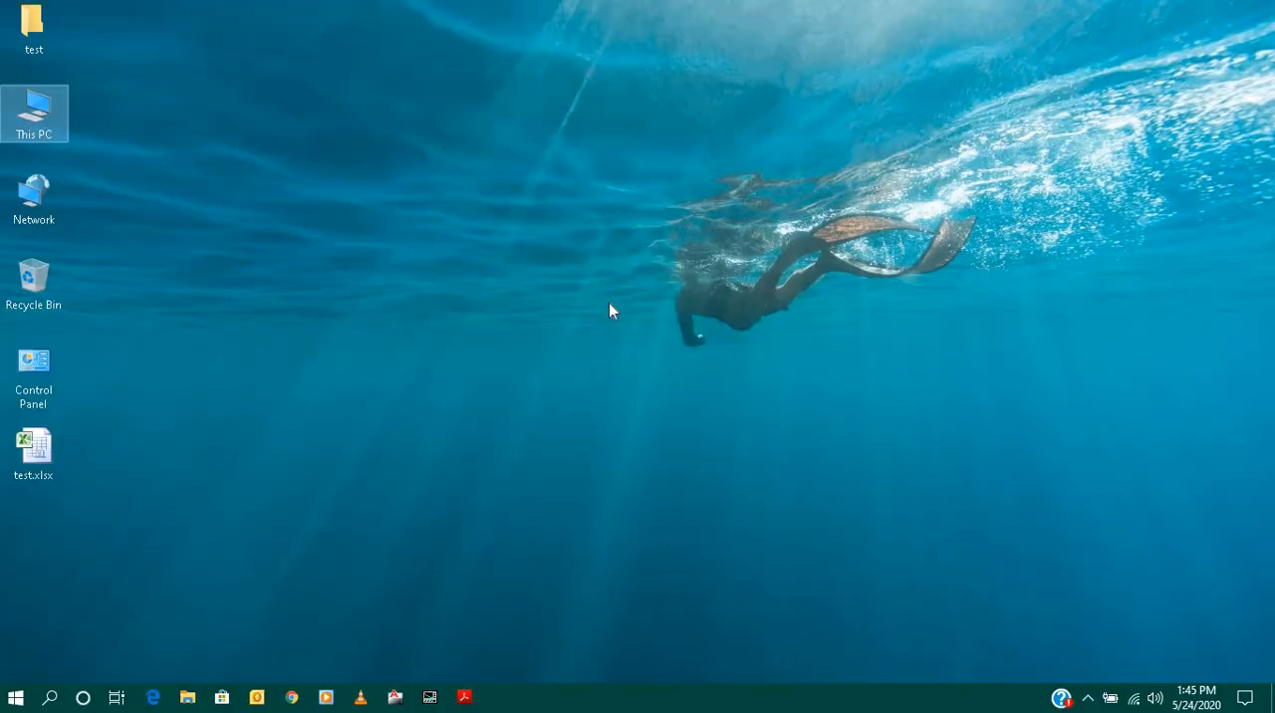
# - Open Command Prompt by searching for cmd and clear its screen with cls
pyautogui.click(15, 698)
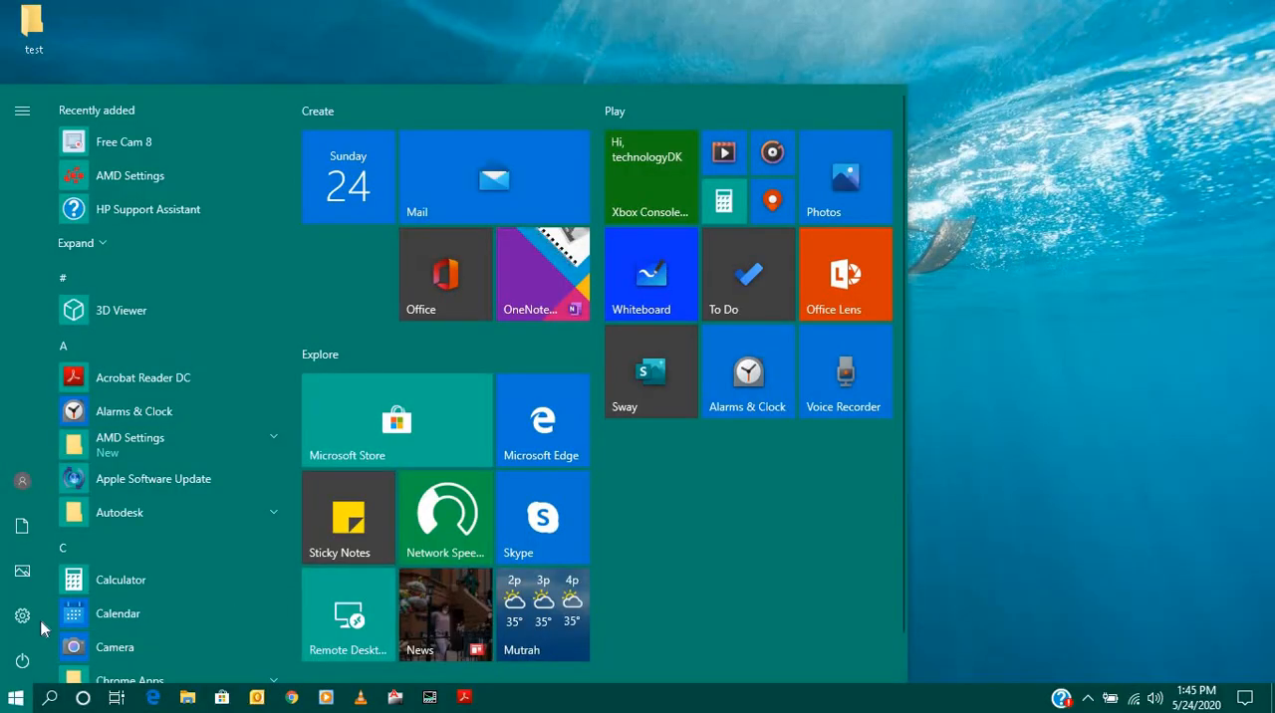
pyautogui.click(49, 698)
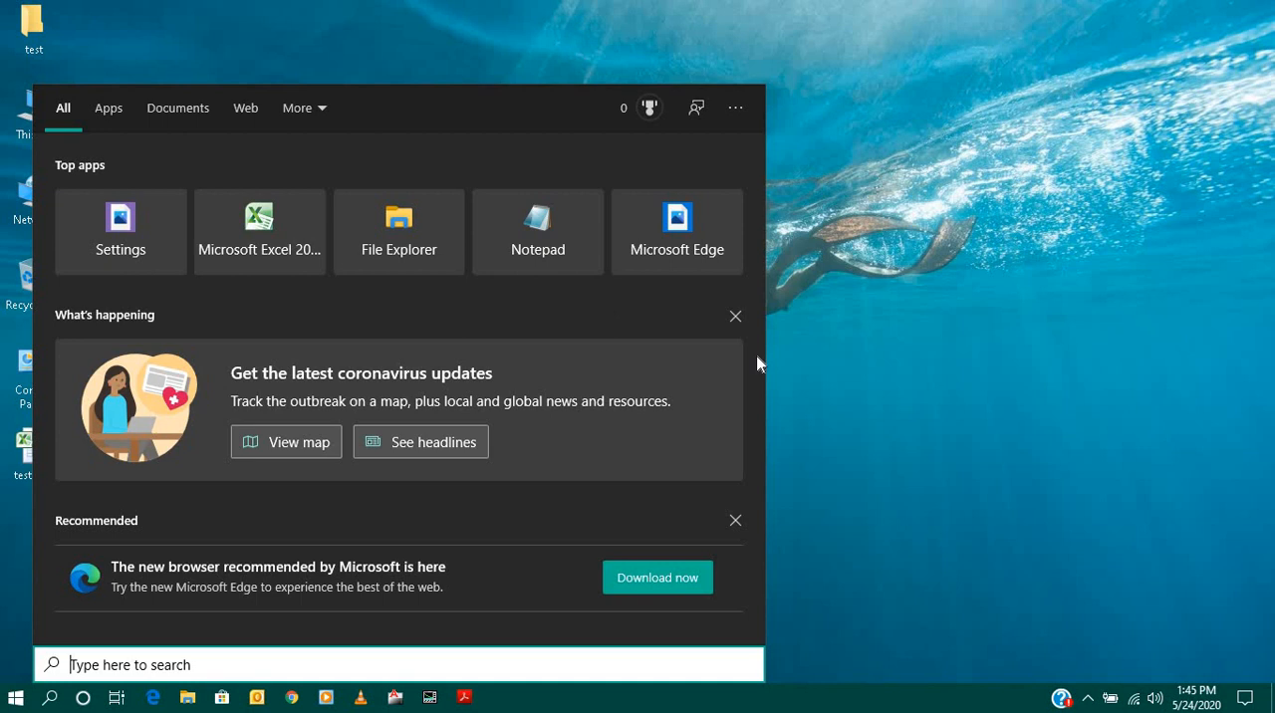
pyautogui.write('cmd')
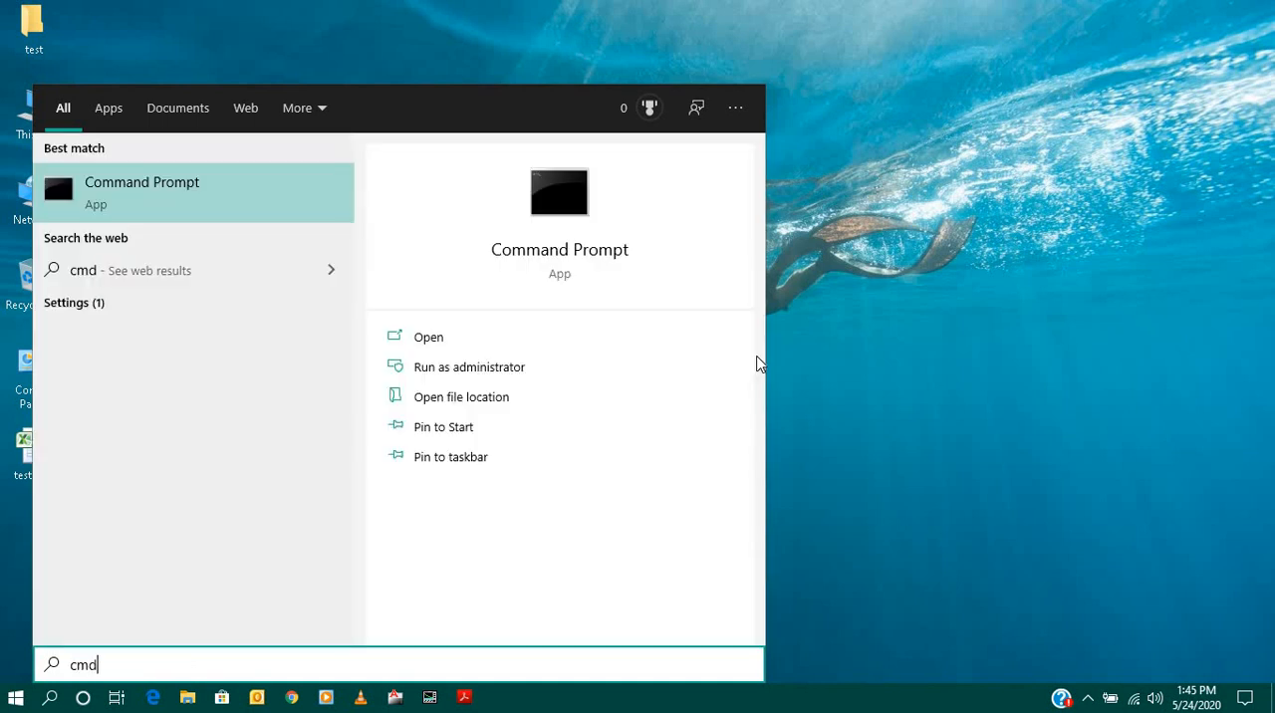
pyautogui.press('Return')
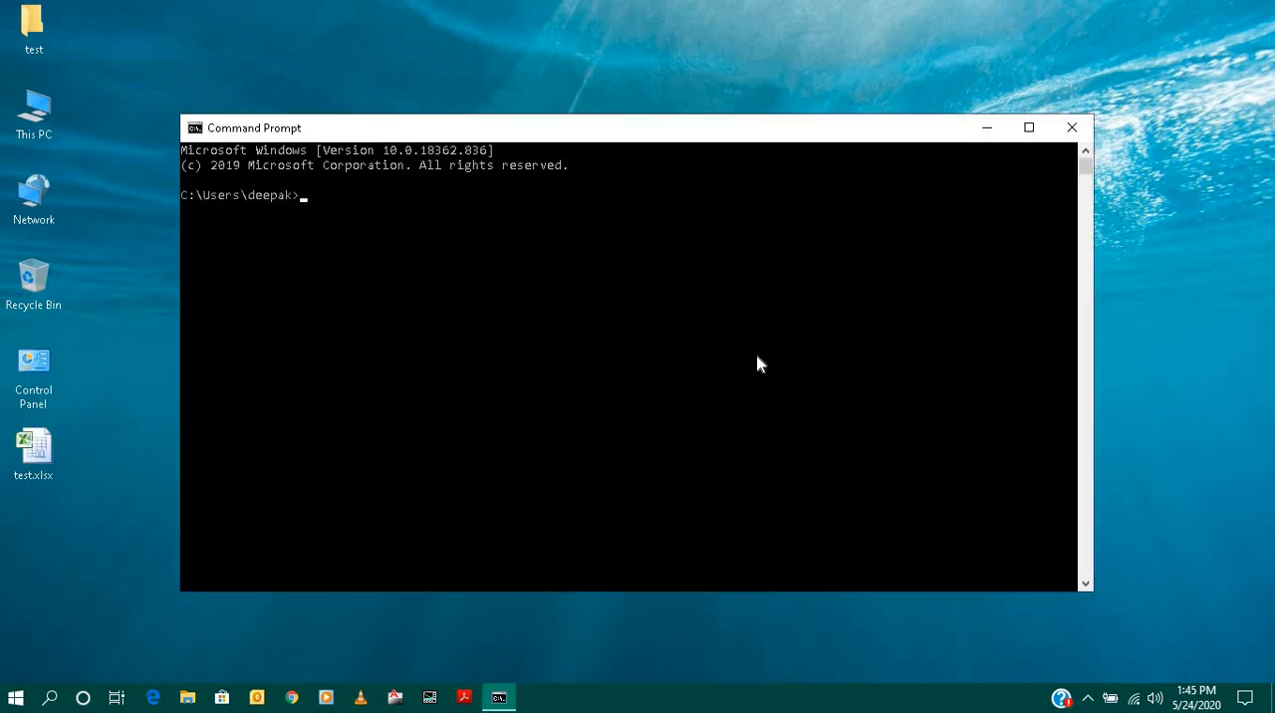
pyautogui.write('cls')
pyautogui.press('Return')
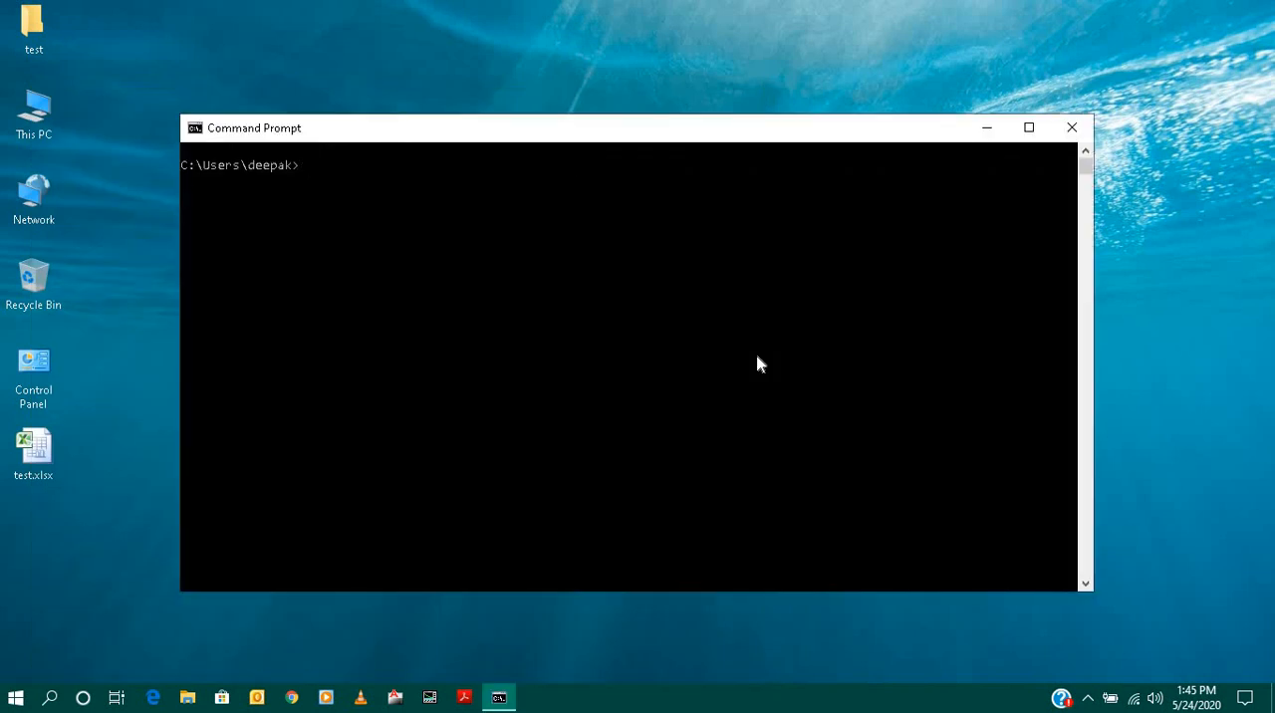
# - Move up two directory levels to the C:\ root with cd.. and clear the screen with cls
pyautogui.write('cd..')
pyautogui.press('Return')
pyautogui.write('cd..')
pyautogui.press('Return')
pyautogui.write('cls')
pyautogui.press('Return')
# - Look up the computer's name with the hostname command
pyautogui.write('hostname')
pyautogui.press('Return')
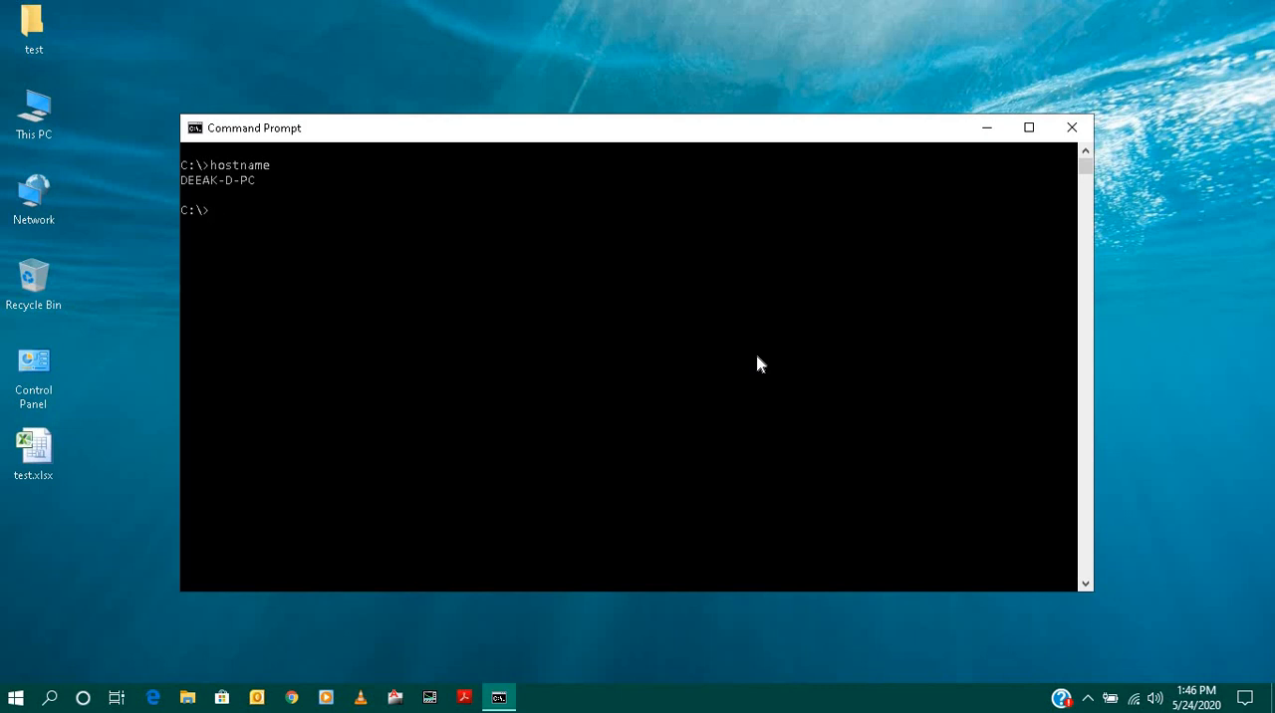
# - List the full network adapter configuration with the ipconfig/all command
pyautogui.write('ipconfig/all')
pyautogui.press('Return')
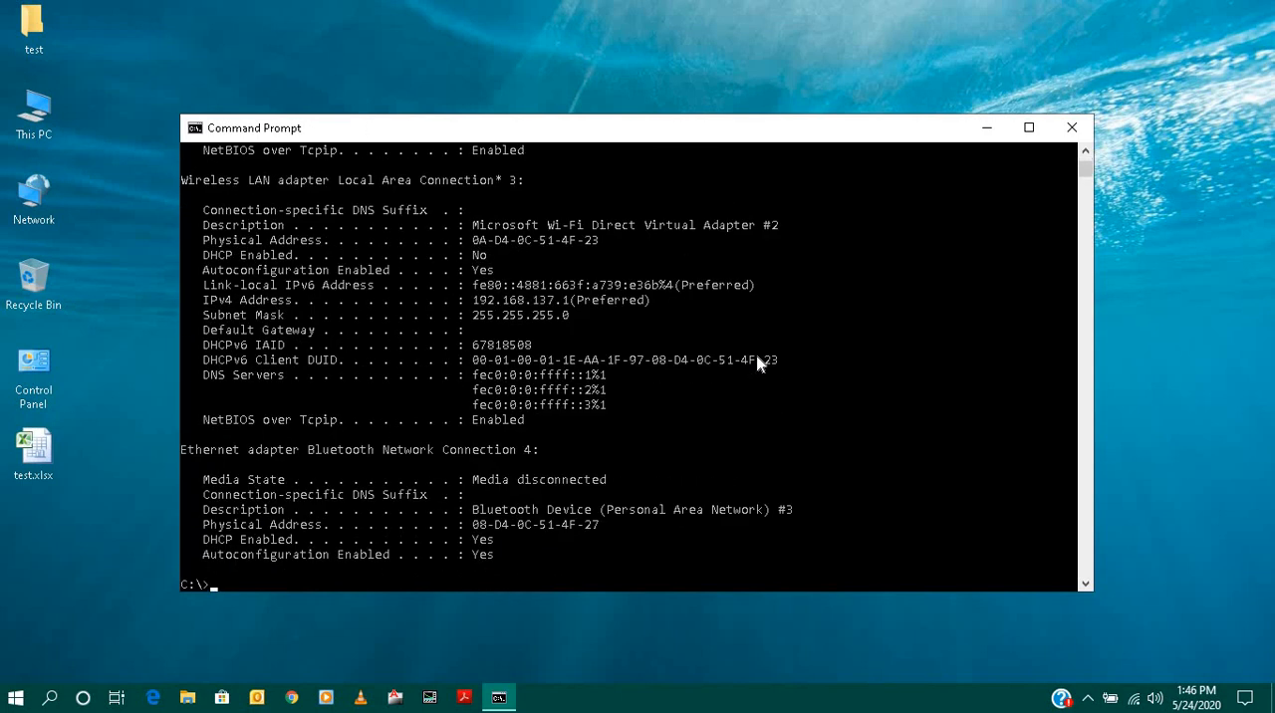
# - Examine the physical addresses, IPv4 address, gateway, DHCP and DNS entries of the listed network adapters, and close Command Prompt
pyautogui.scroll(8, 337, 377)
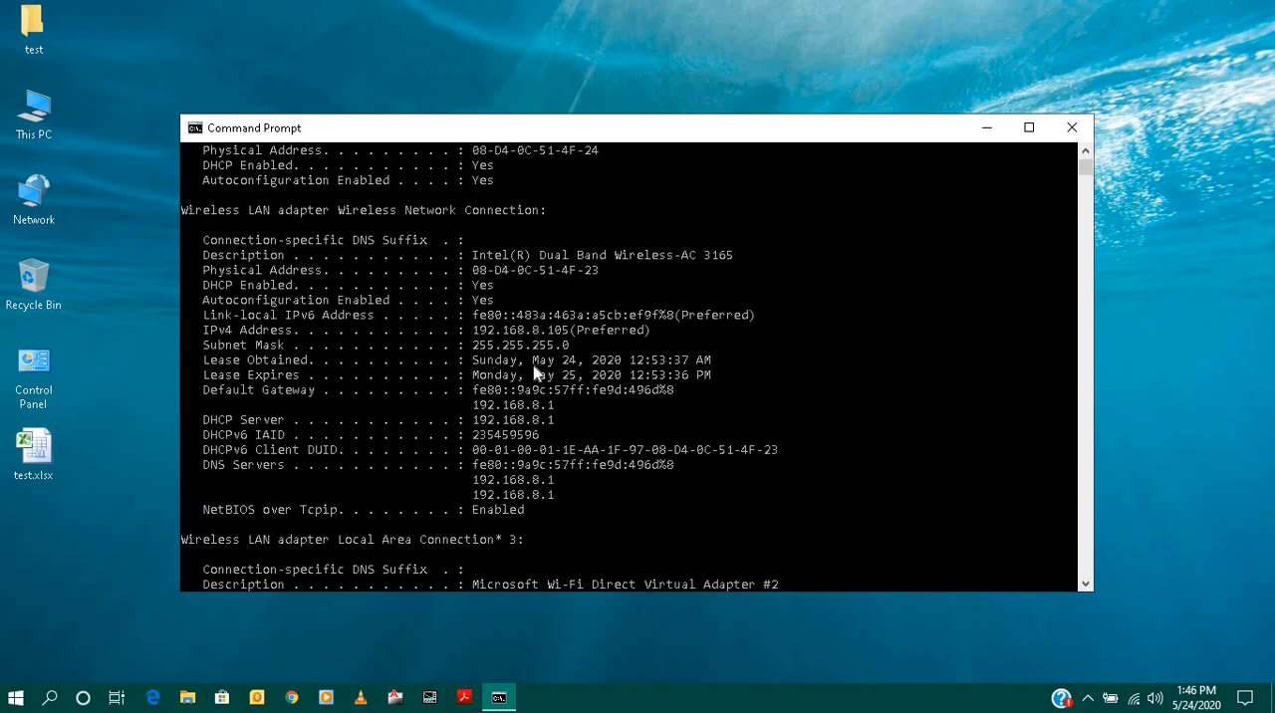
pyautogui.scroll(4, 543, 378)
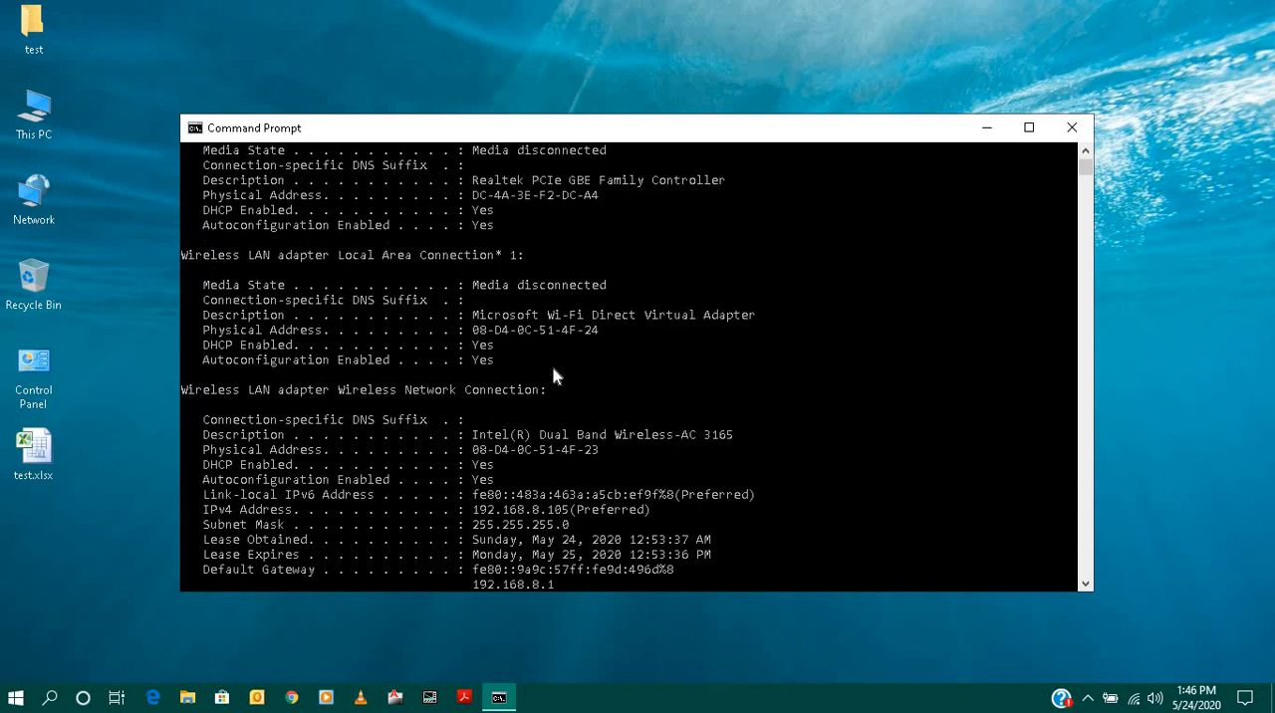
pyautogui.scroll(2, 541, 344)
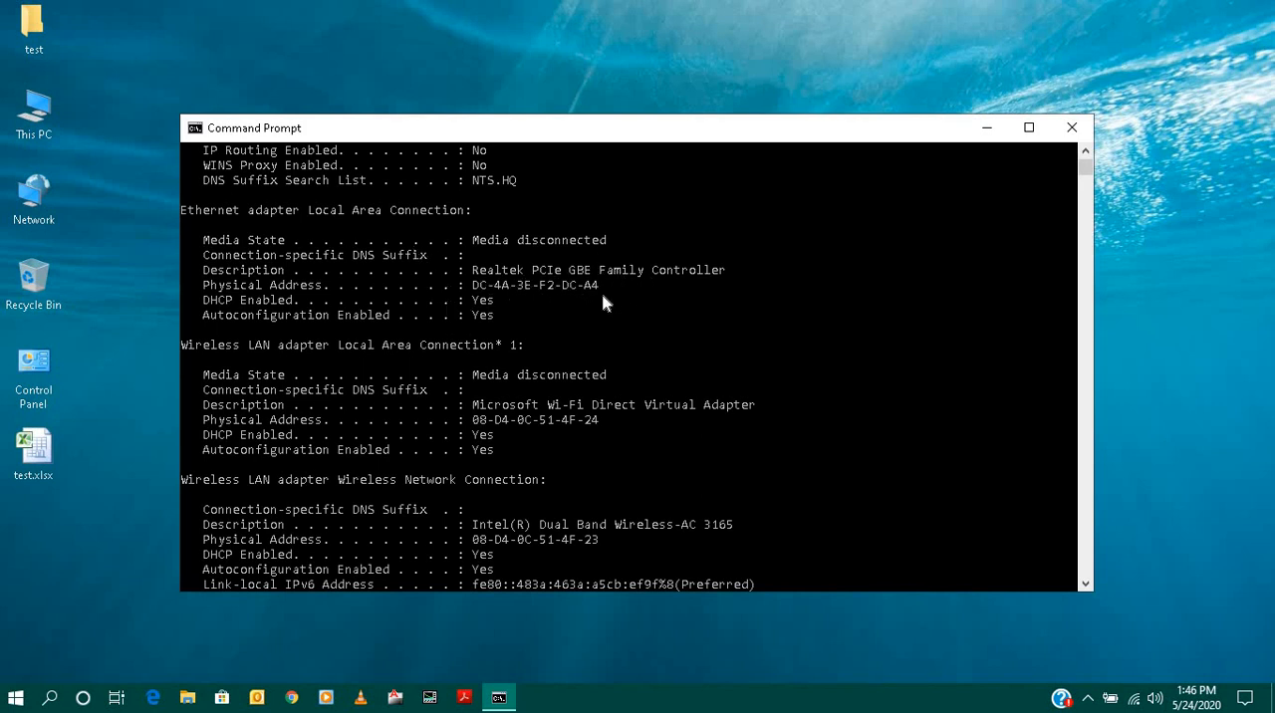
pyautogui.scroll(-2, 570, 439)
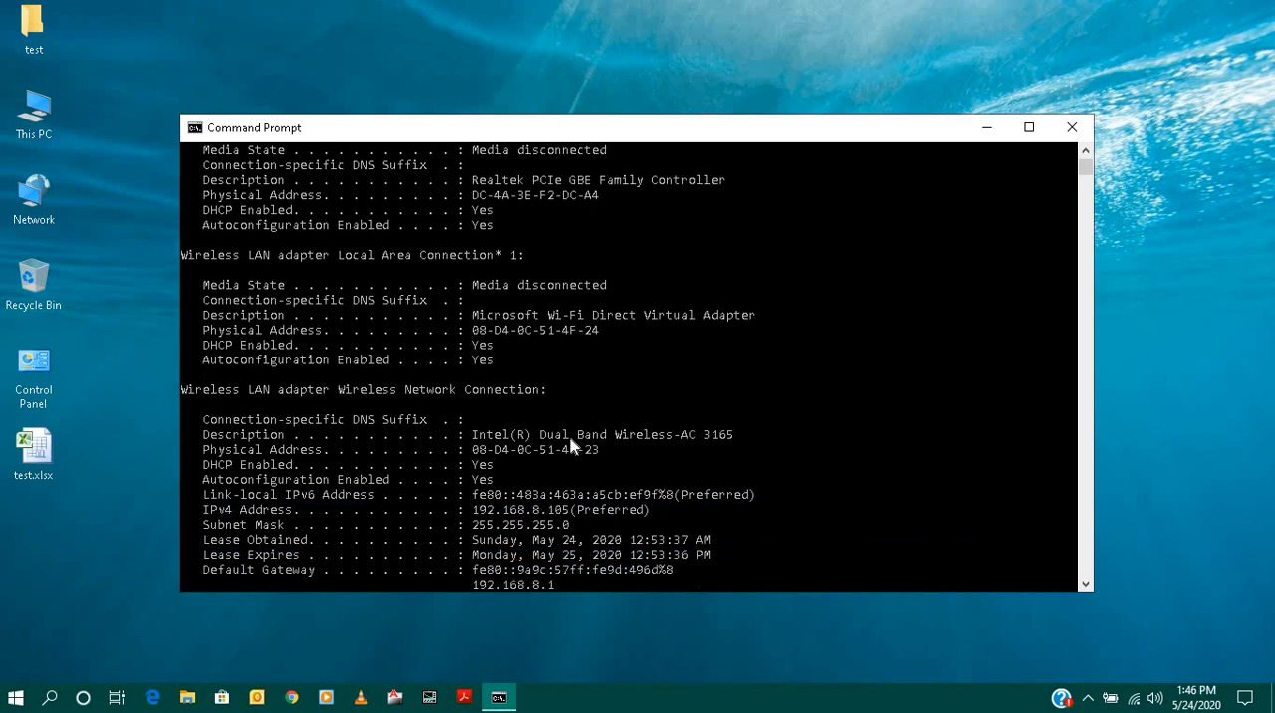
pyautogui.scroll(-5, 569, 438)
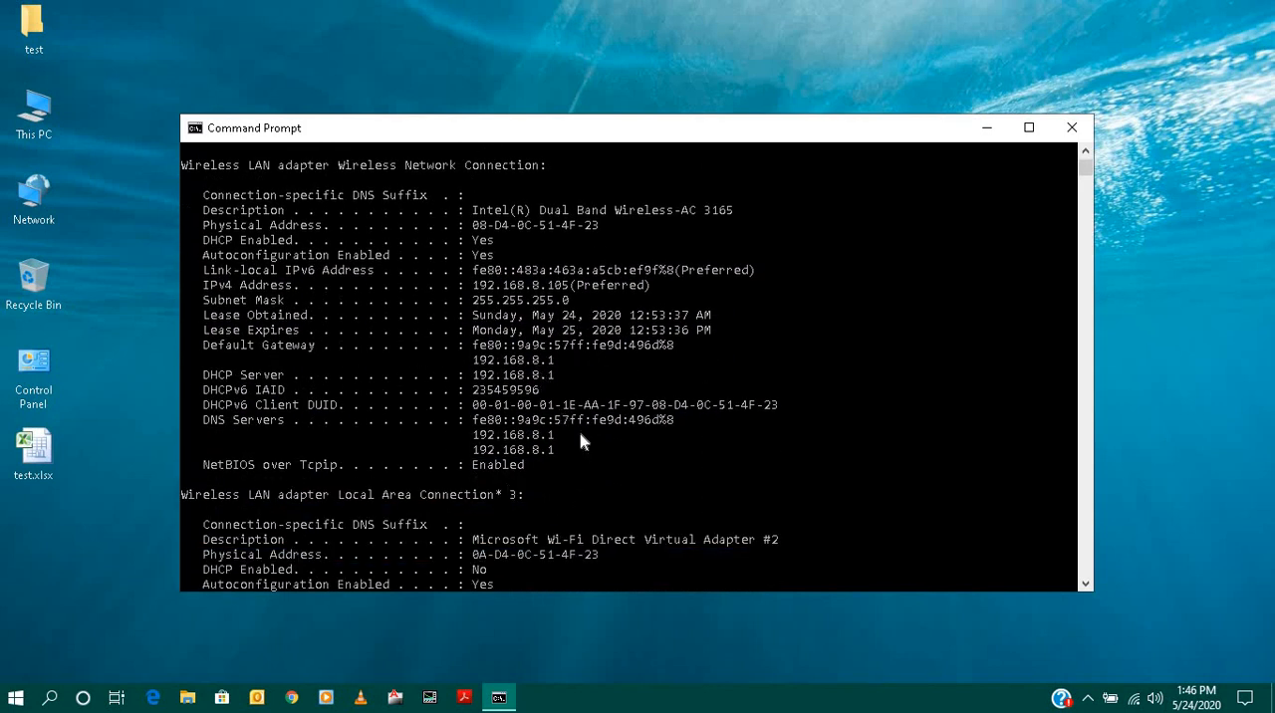
pyautogui.scroll(-7, 586, 441)
pyautogui.scroll(-3, 583, 442)
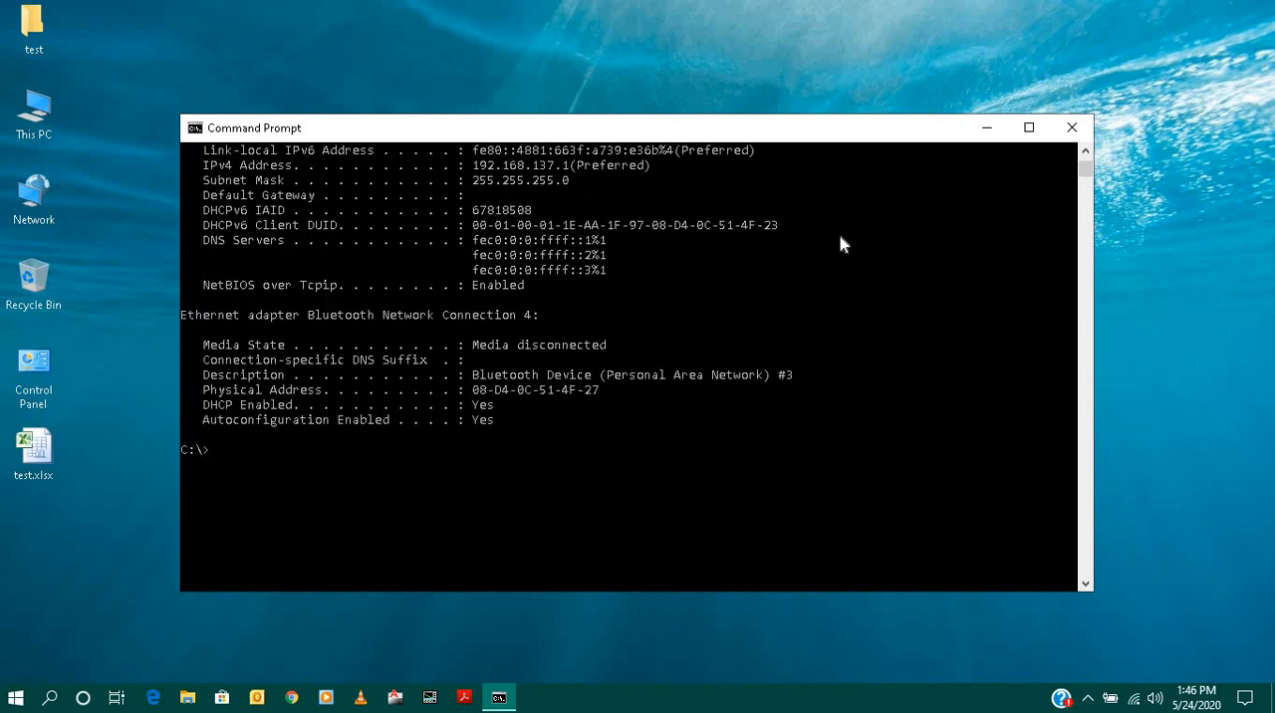
pyautogui.click(1072, 128)
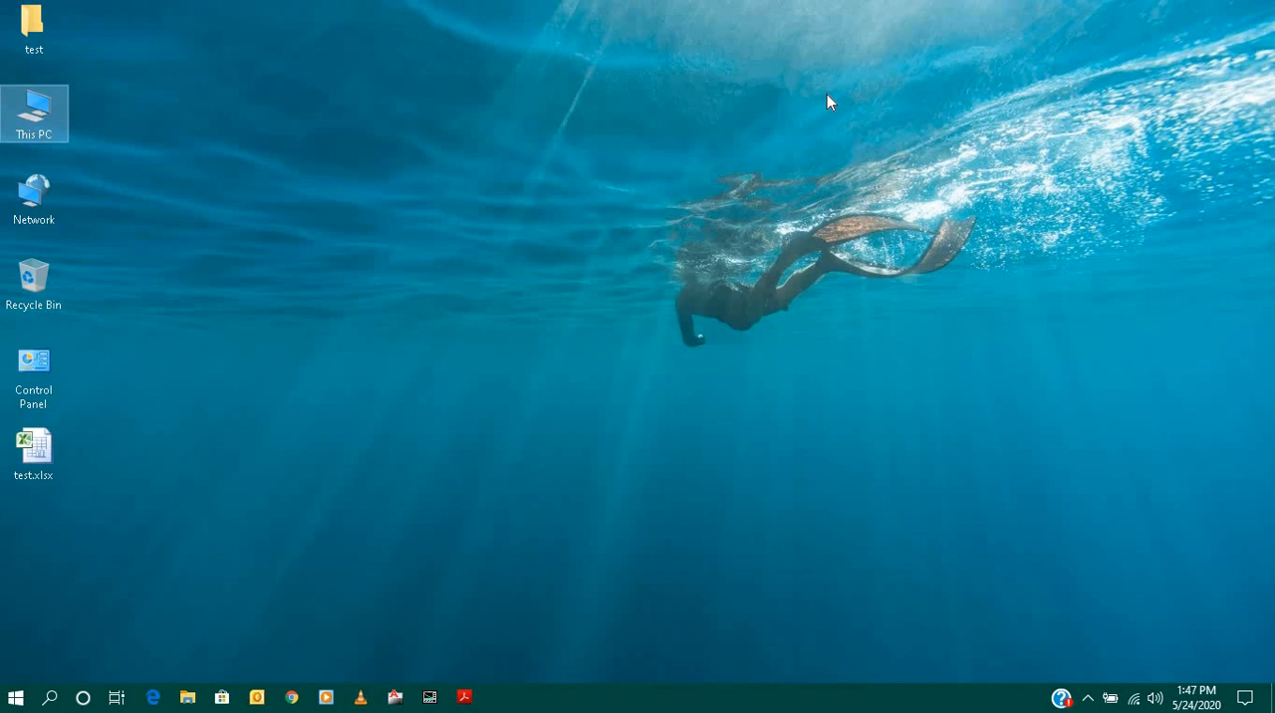
# - View the action center's notifications and quick actions, and the categories on the Windows Settings home page, closing Settings at the end
pyautogui.click(1246, 698)
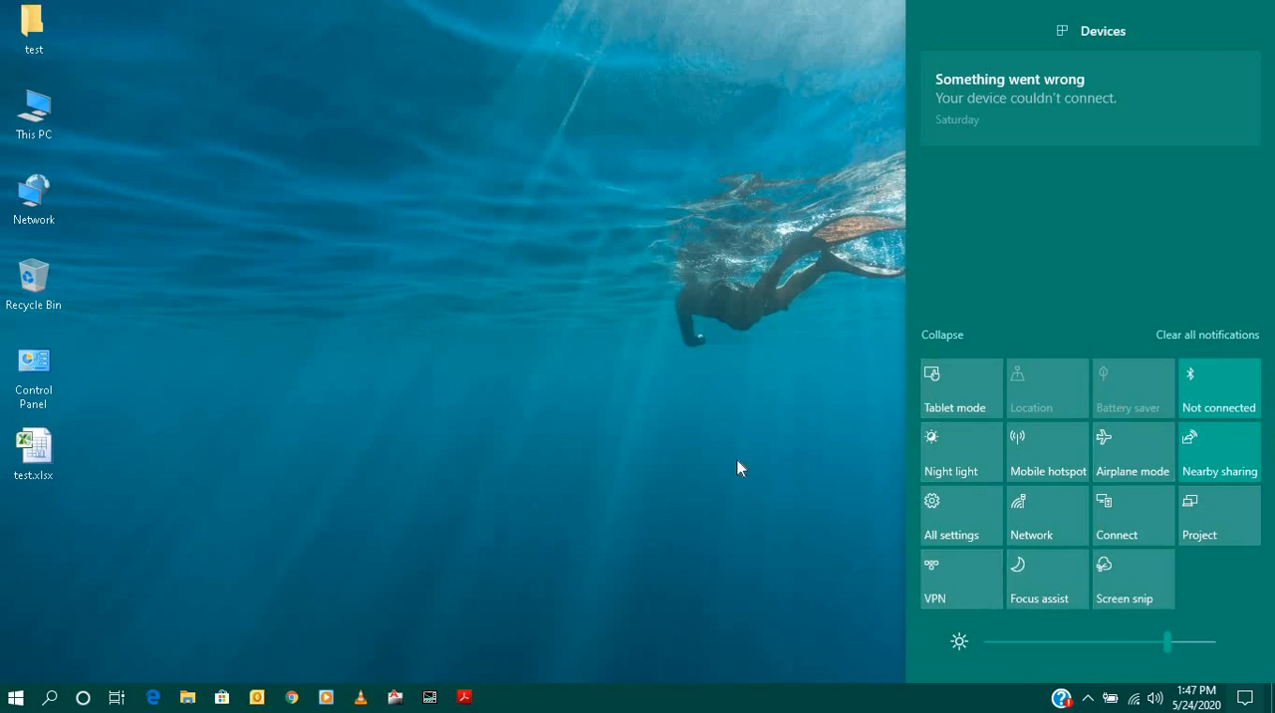
pyautogui.click(15, 698)
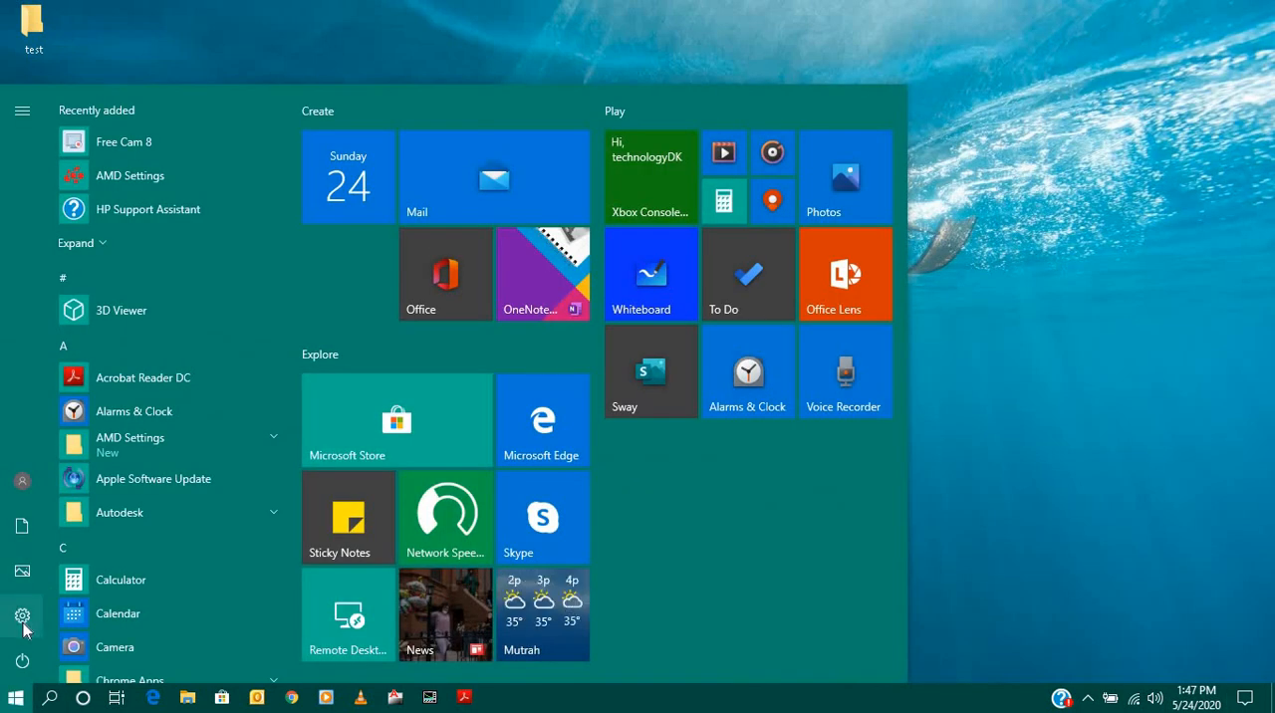
pyautogui.click(15, 701)
pyautogui.click(15, 700)
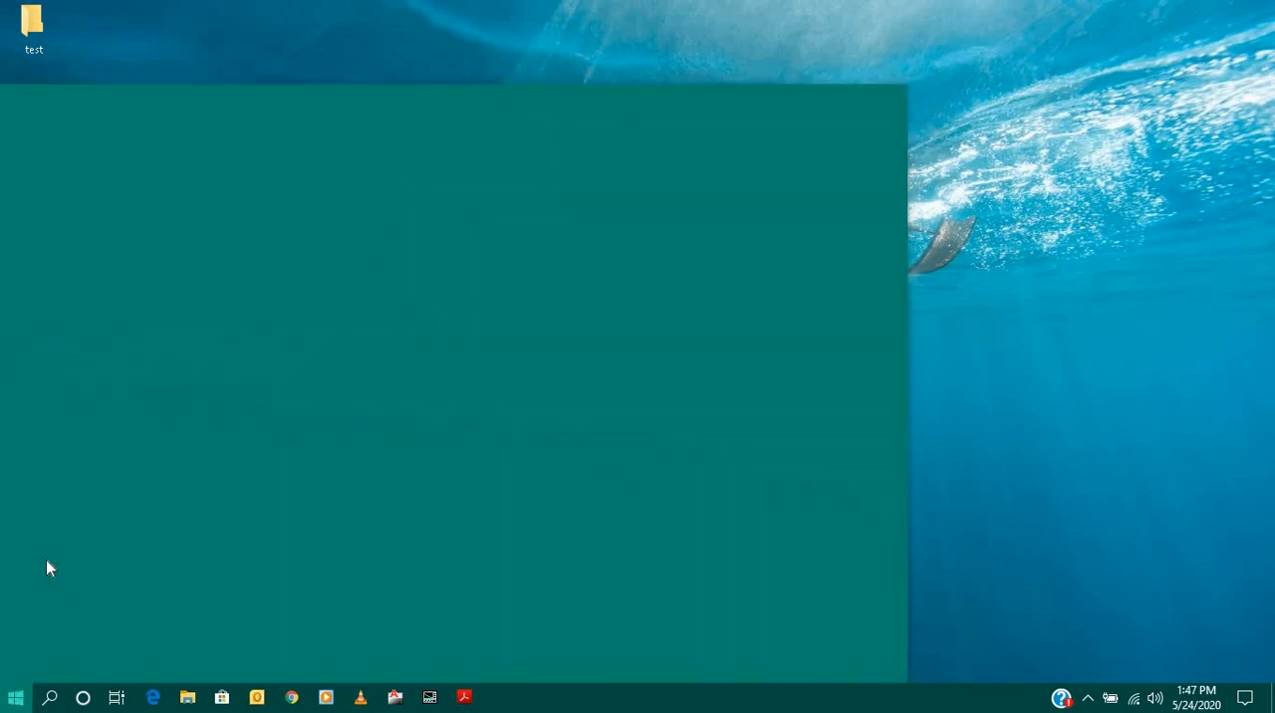
pyautogui.click(28, 621)
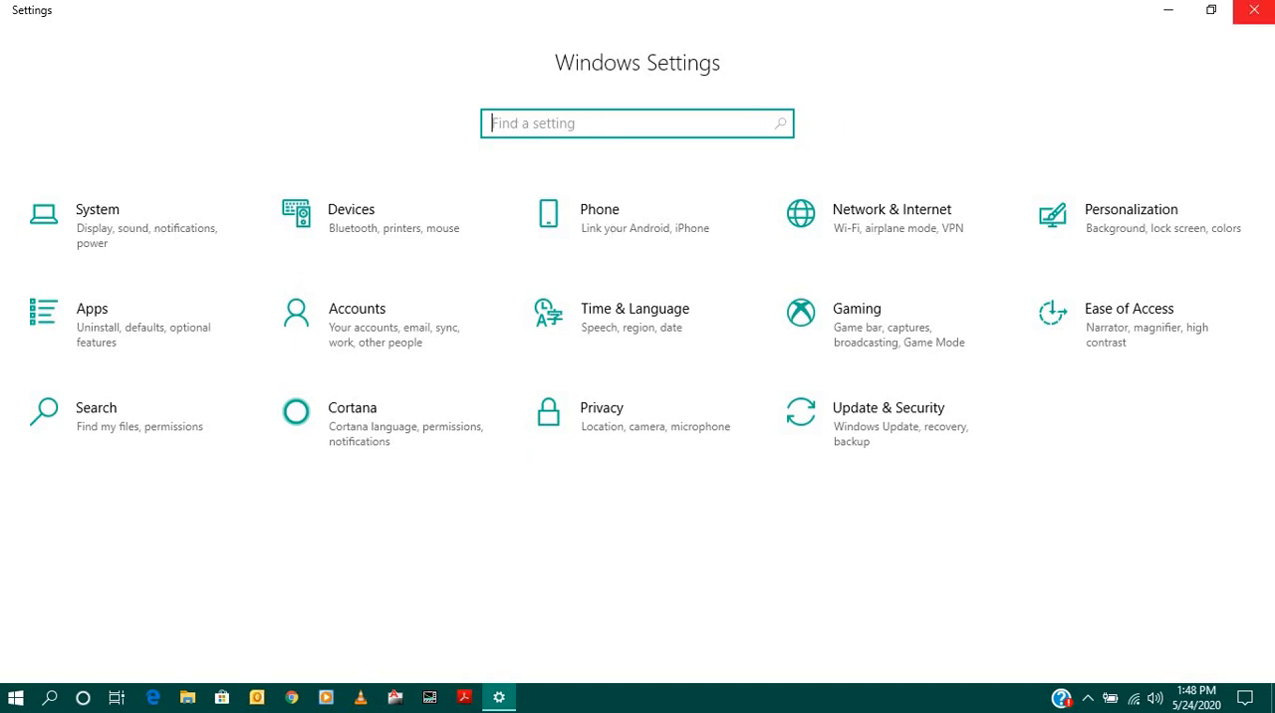
pyautogui.click(1263, 20)
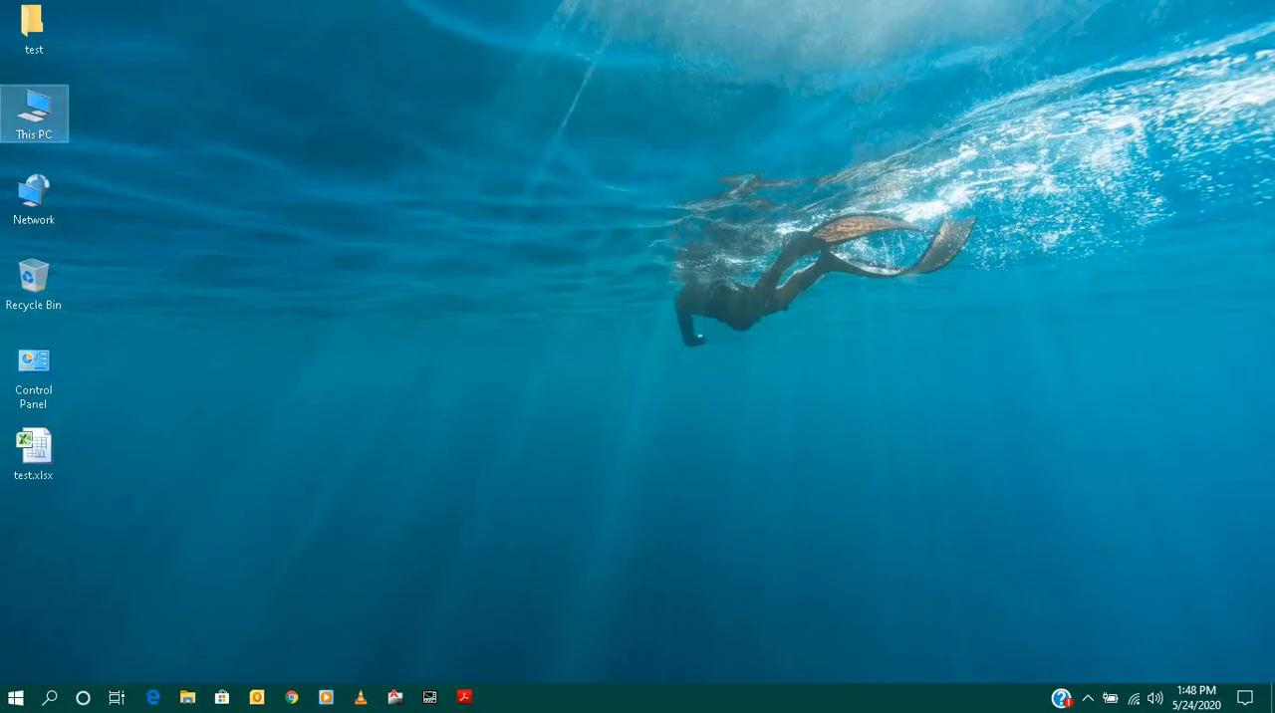
# - Open the Your Phone app by searching for phone, view its Photos, Messages and Calls pages, and close the app
pyautogui.click(48, 697)
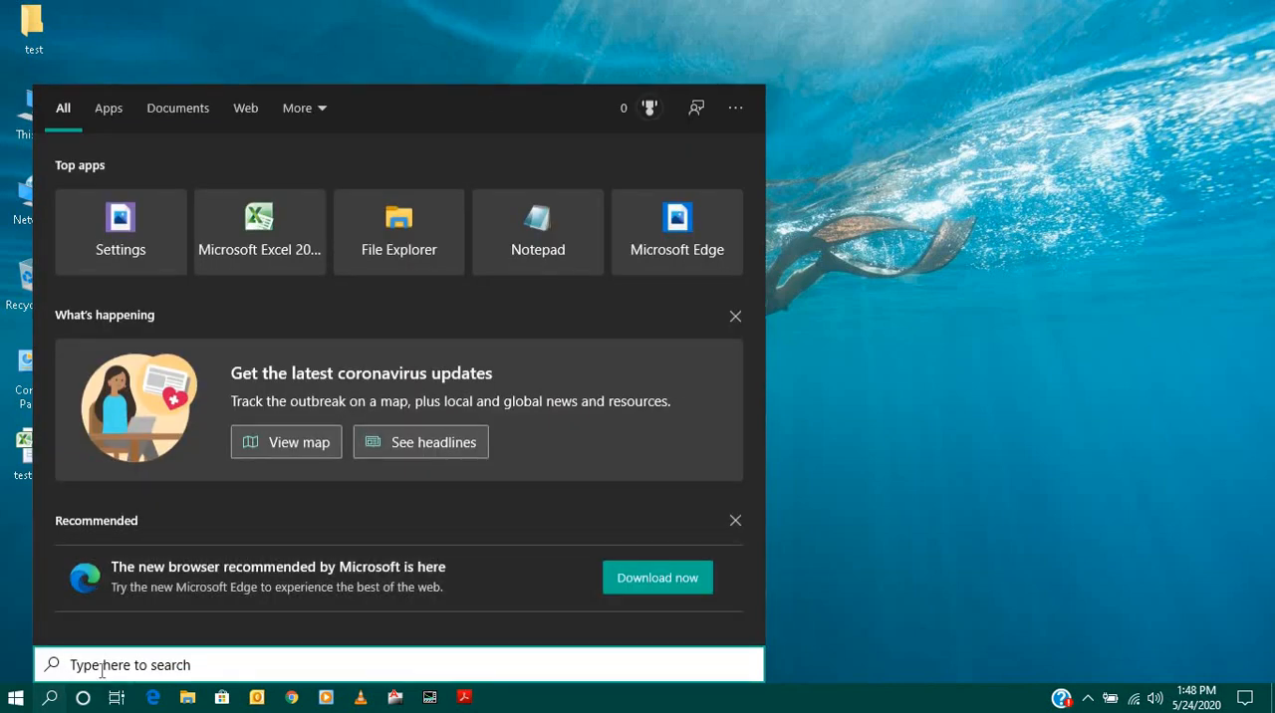
pyautogui.write('phone')
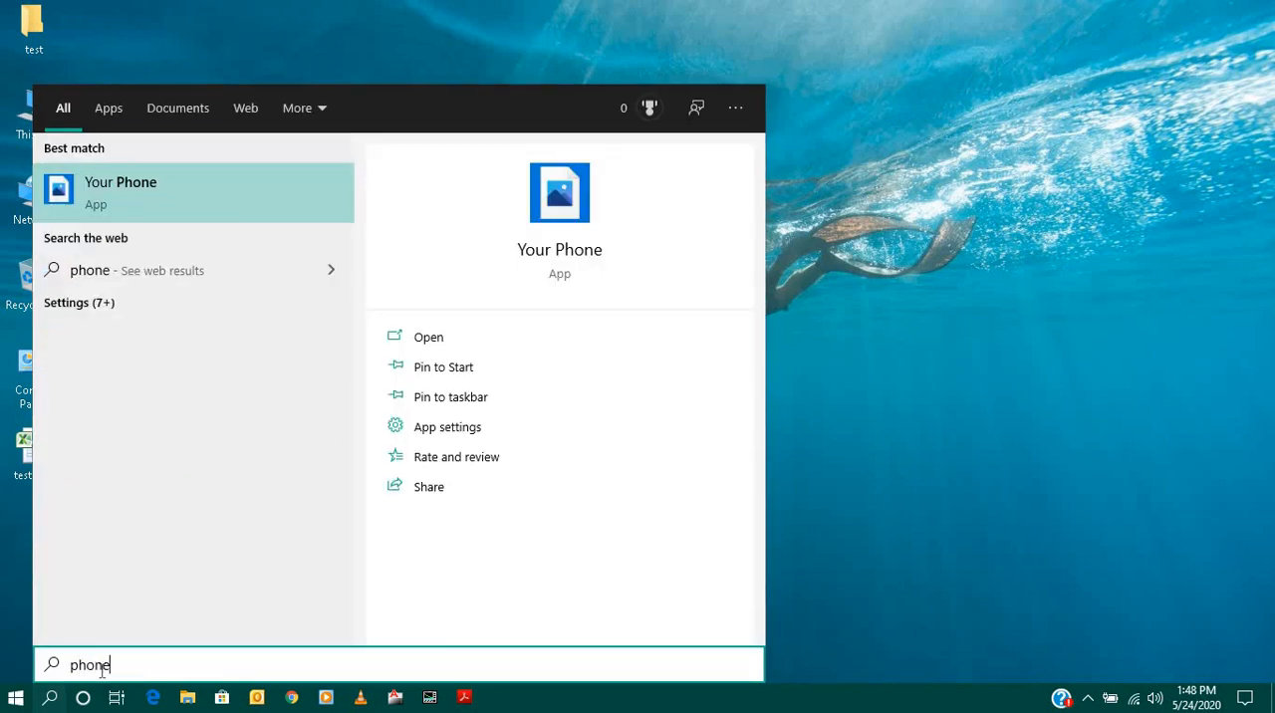
pyautogui.click(132, 209)
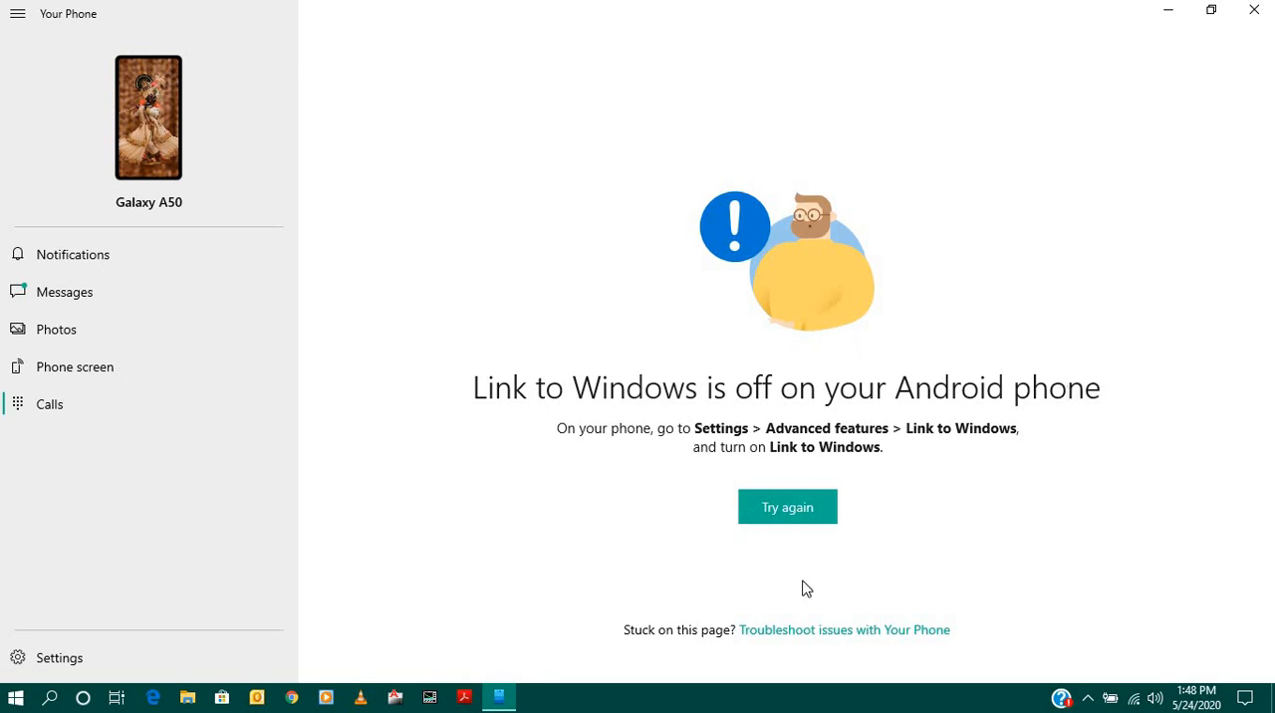
pyautogui.click(56, 340)
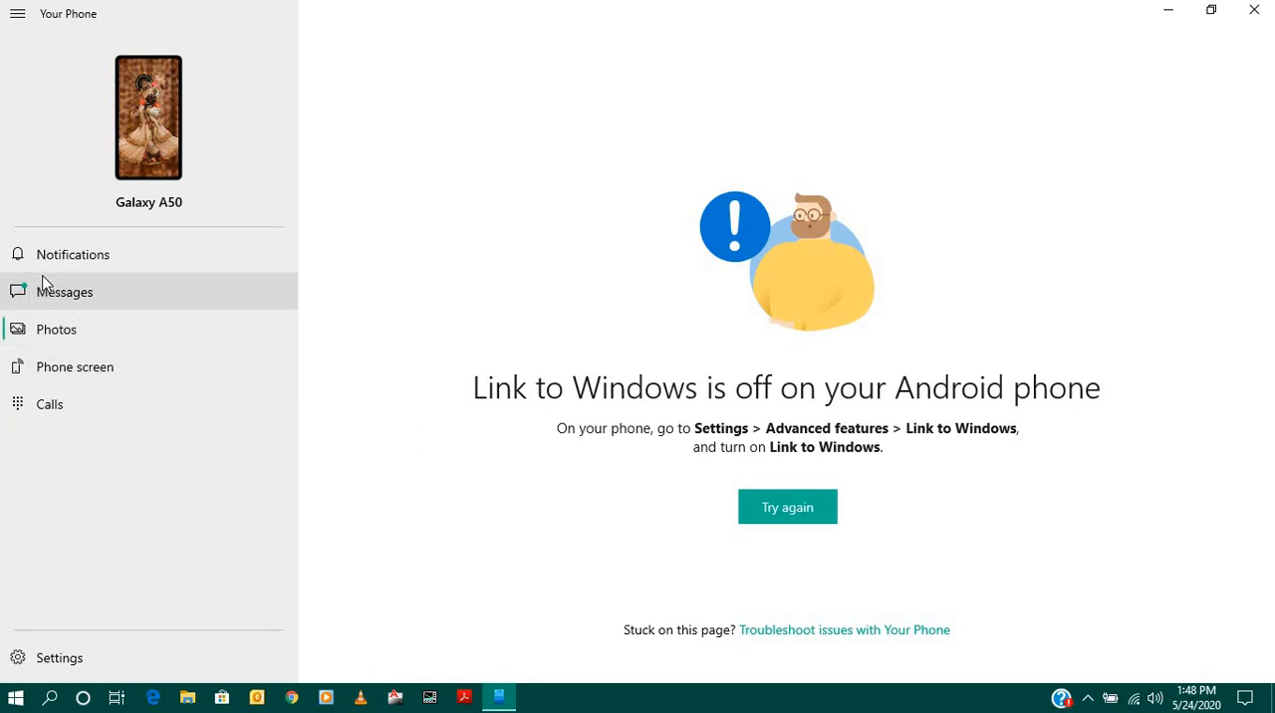
pyautogui.click(57, 296)
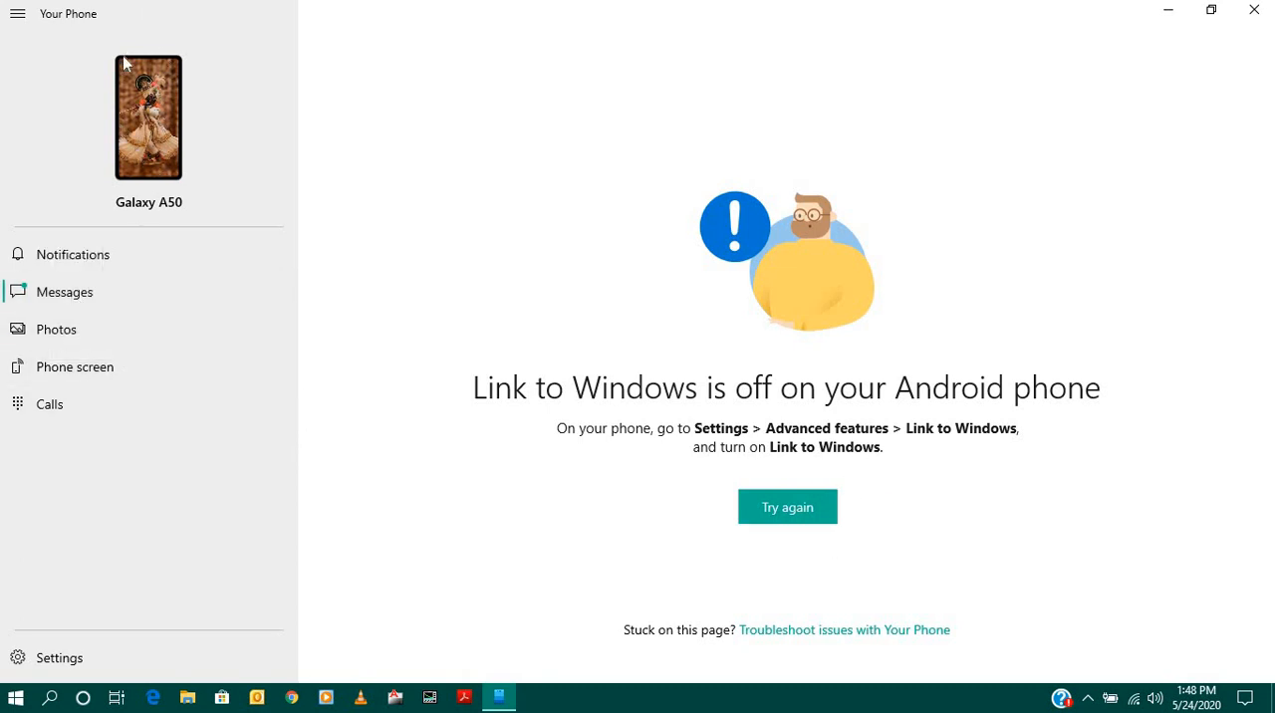
pyautogui.click(78, 409)
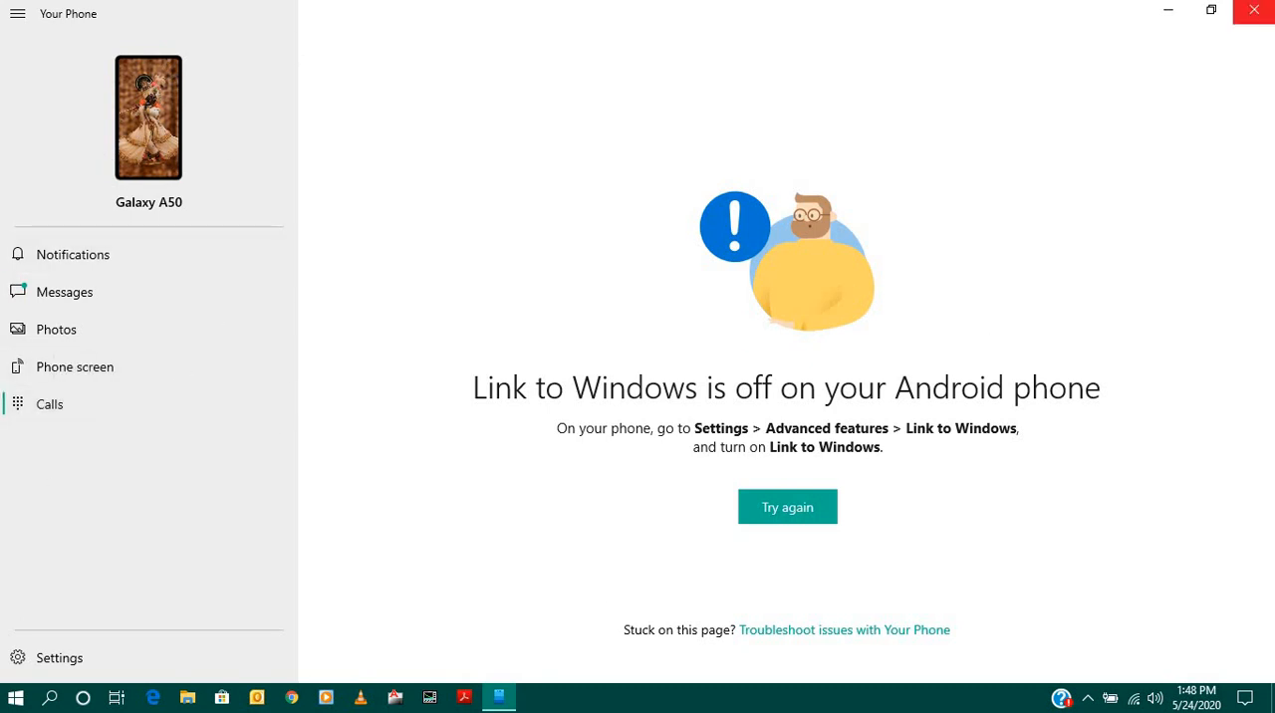
pyautogui.click(1253, 12)
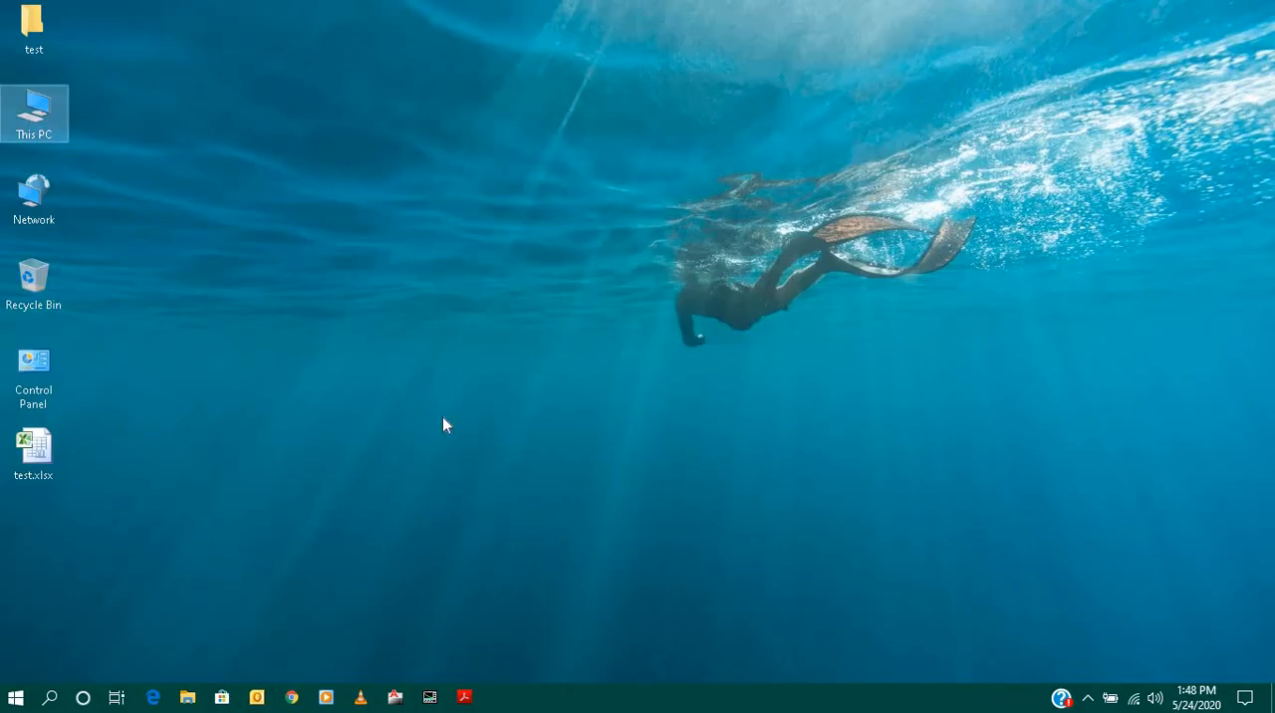
# - View the Start menu, and open Control Panel from the desktop in a maximized window to view all its items
pyautogui.click(15, 697)
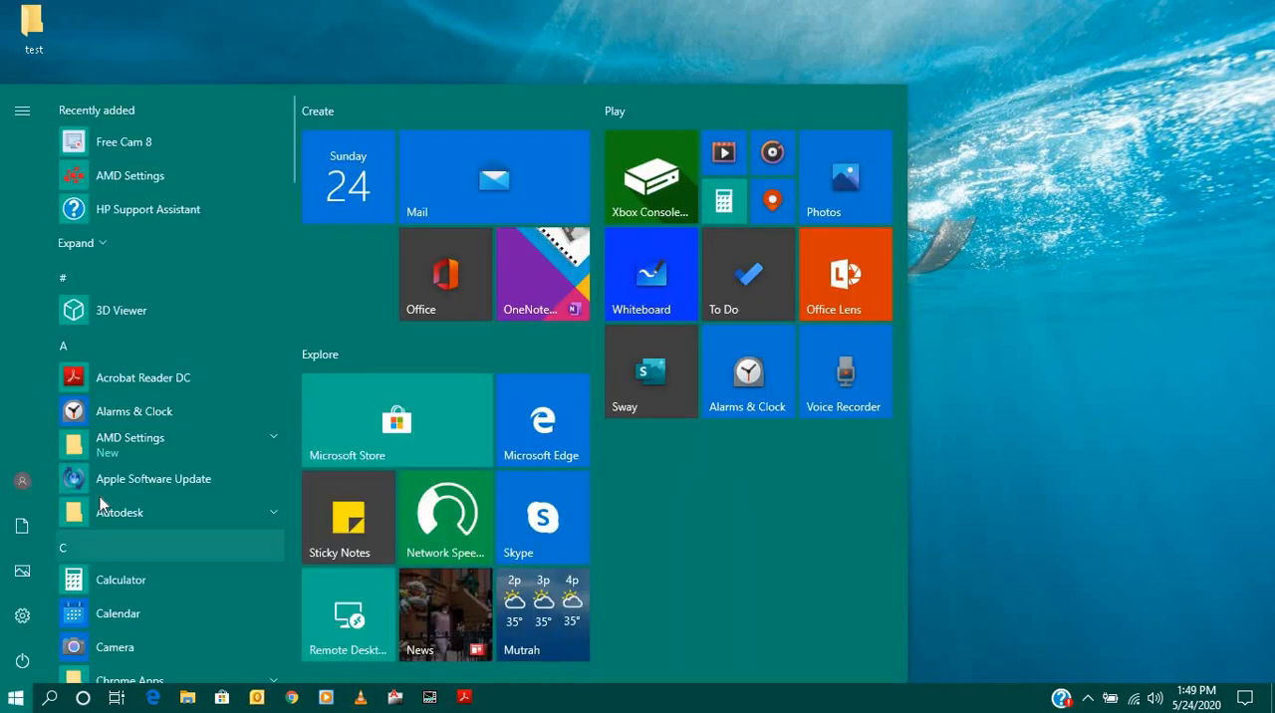
pyautogui.click(25, 614)
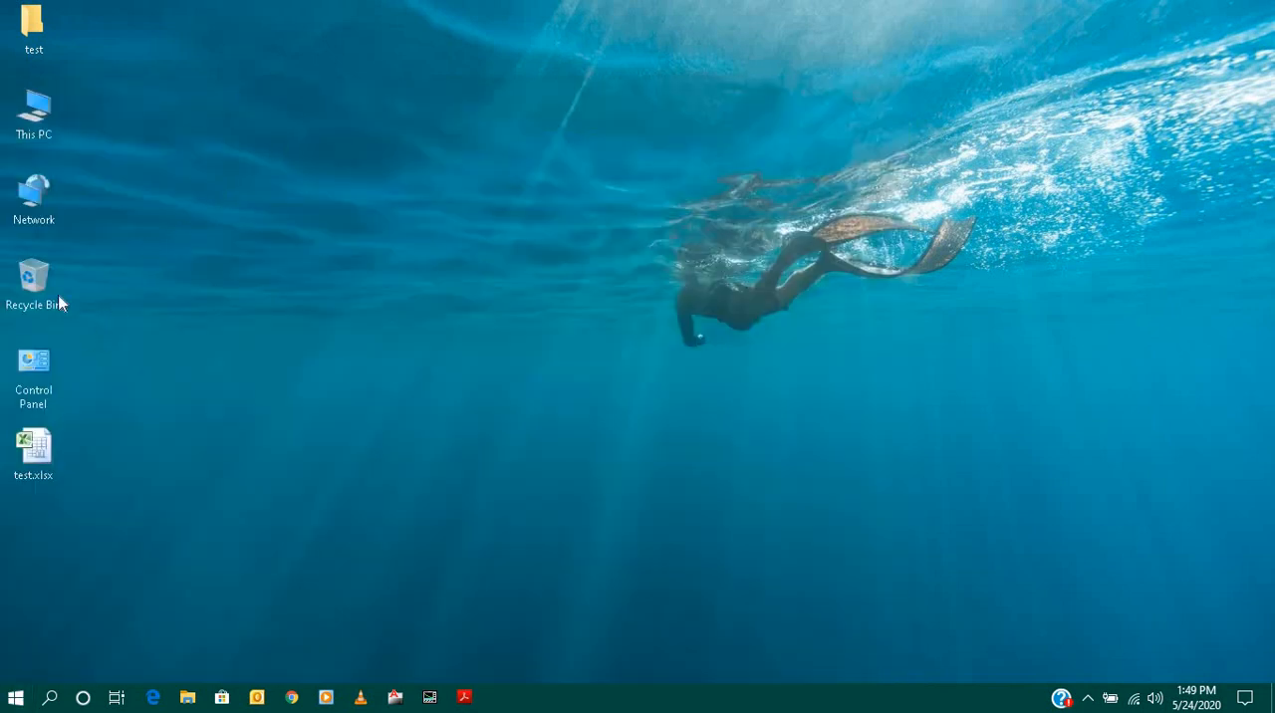
pyautogui.doubleClick(37, 375)
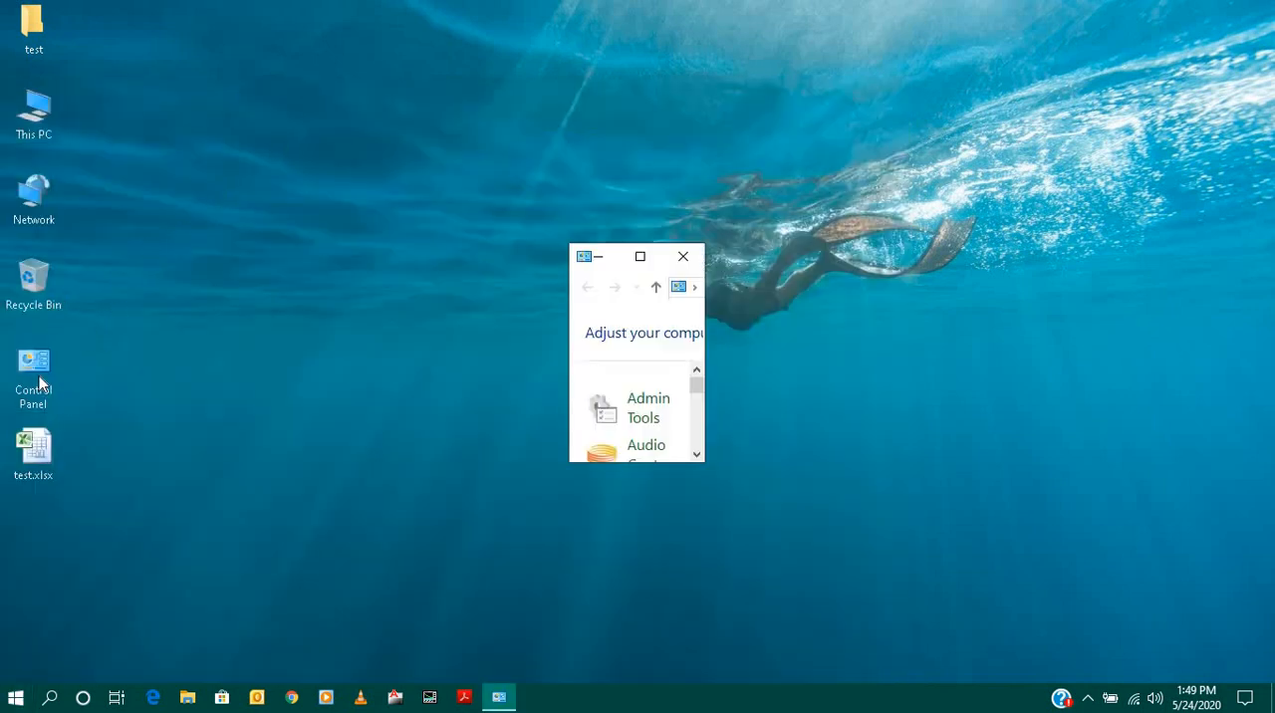
pyautogui.click(640, 257)
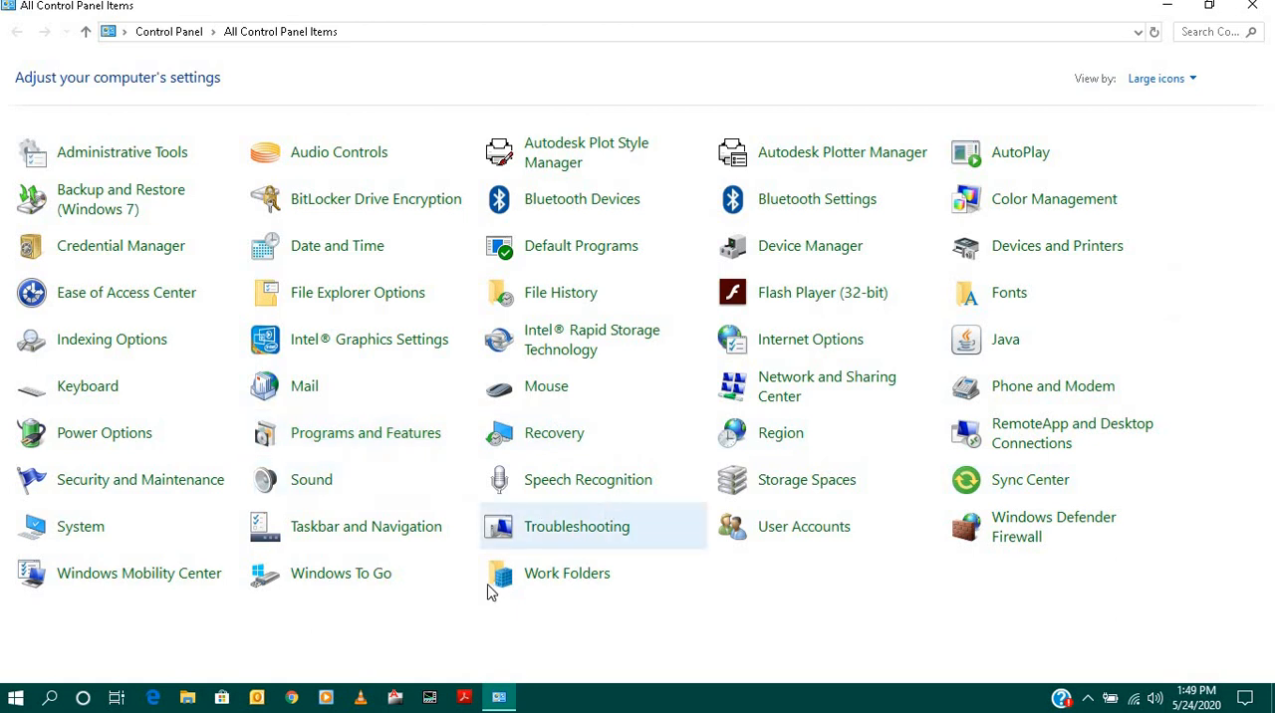
# - Examine the list of installed programs in Programs and Features, and close the Control Panel window
pyautogui.click(327, 443)
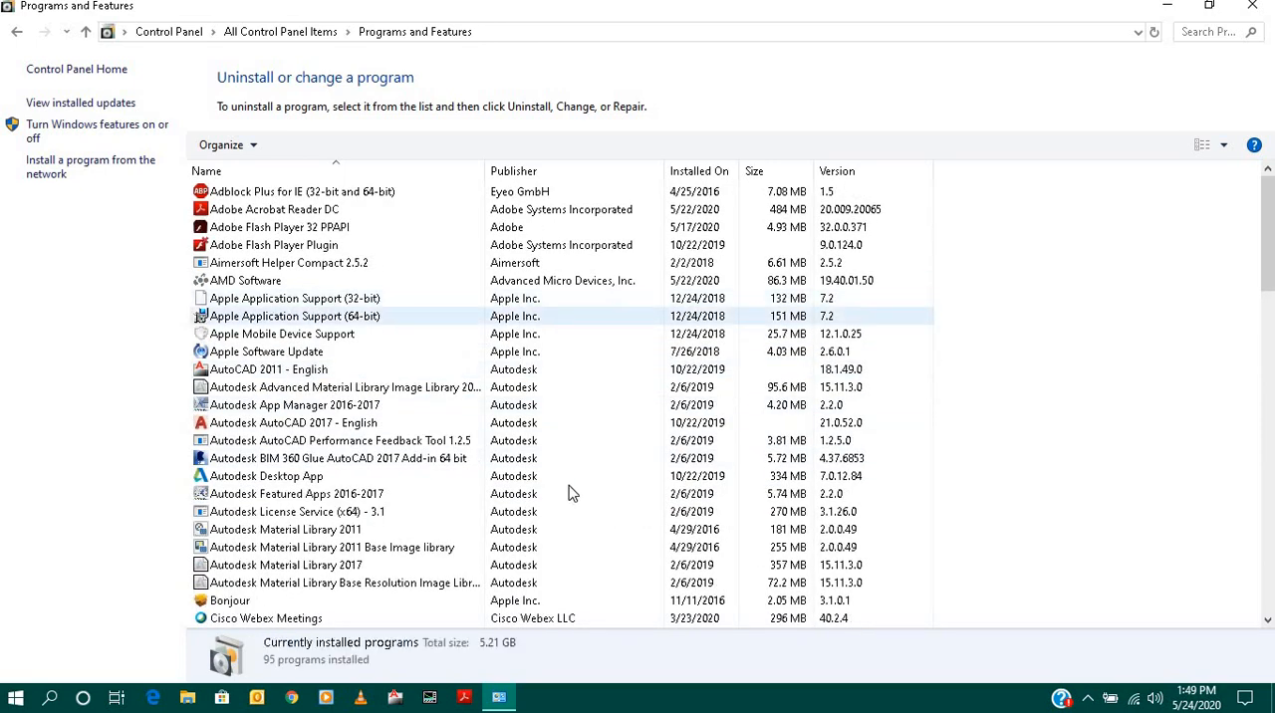
pyautogui.scroll(-18, 379, 288)
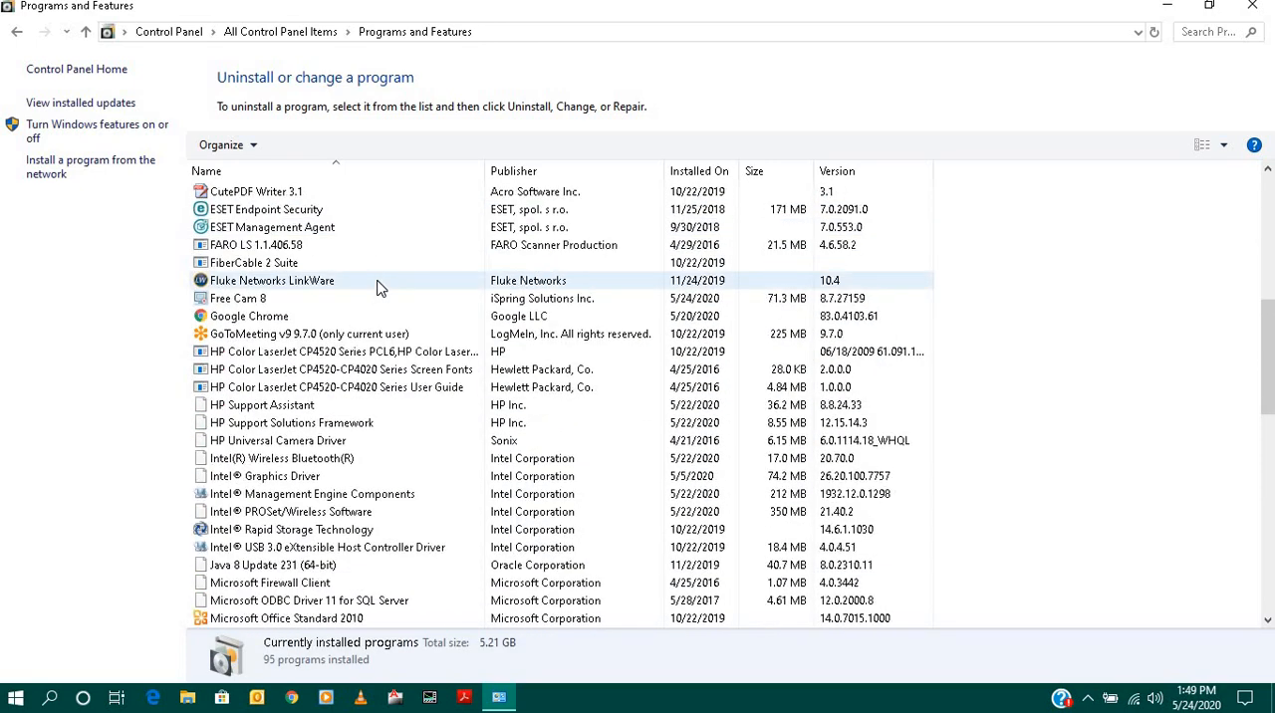
pyautogui.scroll(-6, 378, 288)
pyautogui.scroll(20, 379, 288)
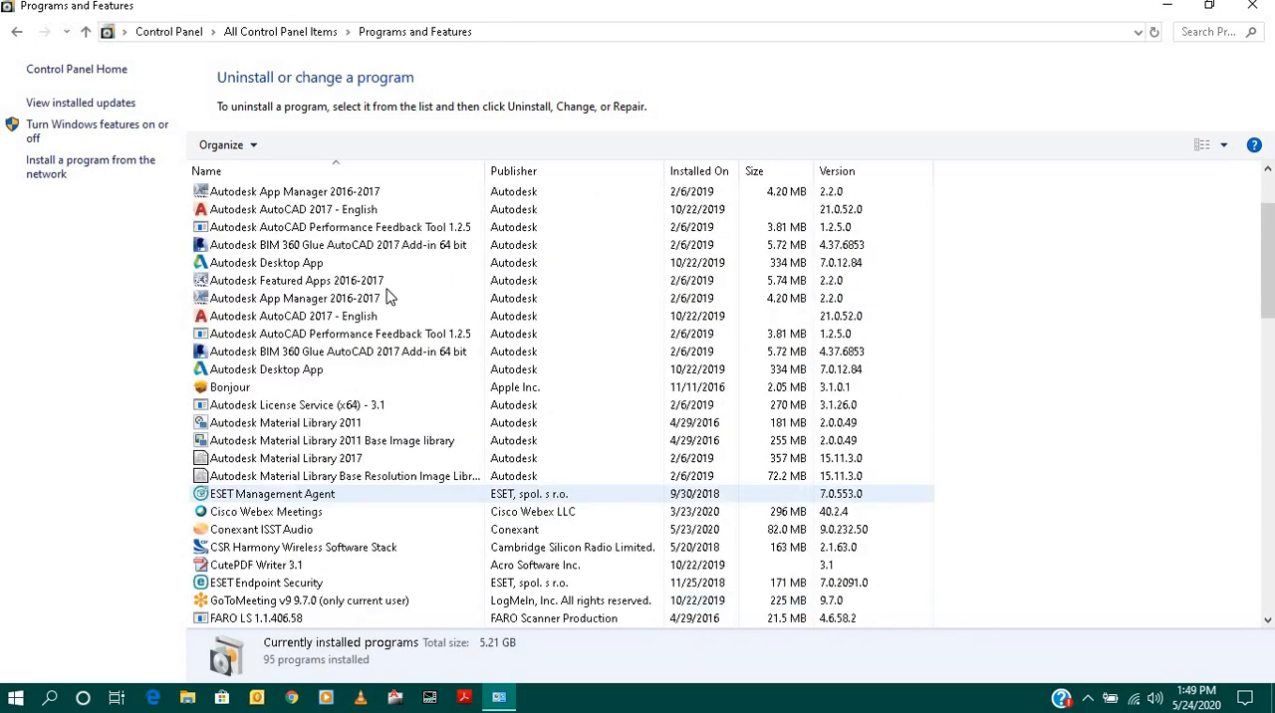
pyautogui.click(1243, 15)
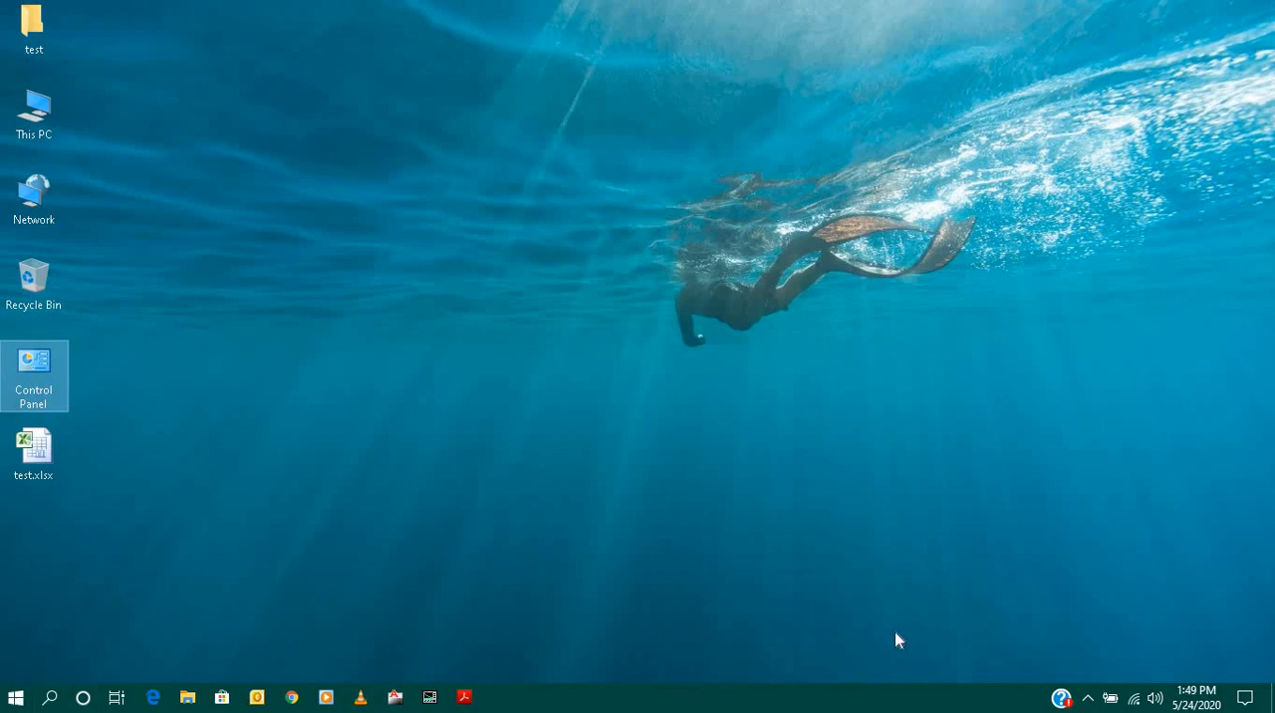
# - Show the hidden notification area icons to view the programs running in the background
pyautogui.click(1089, 700)
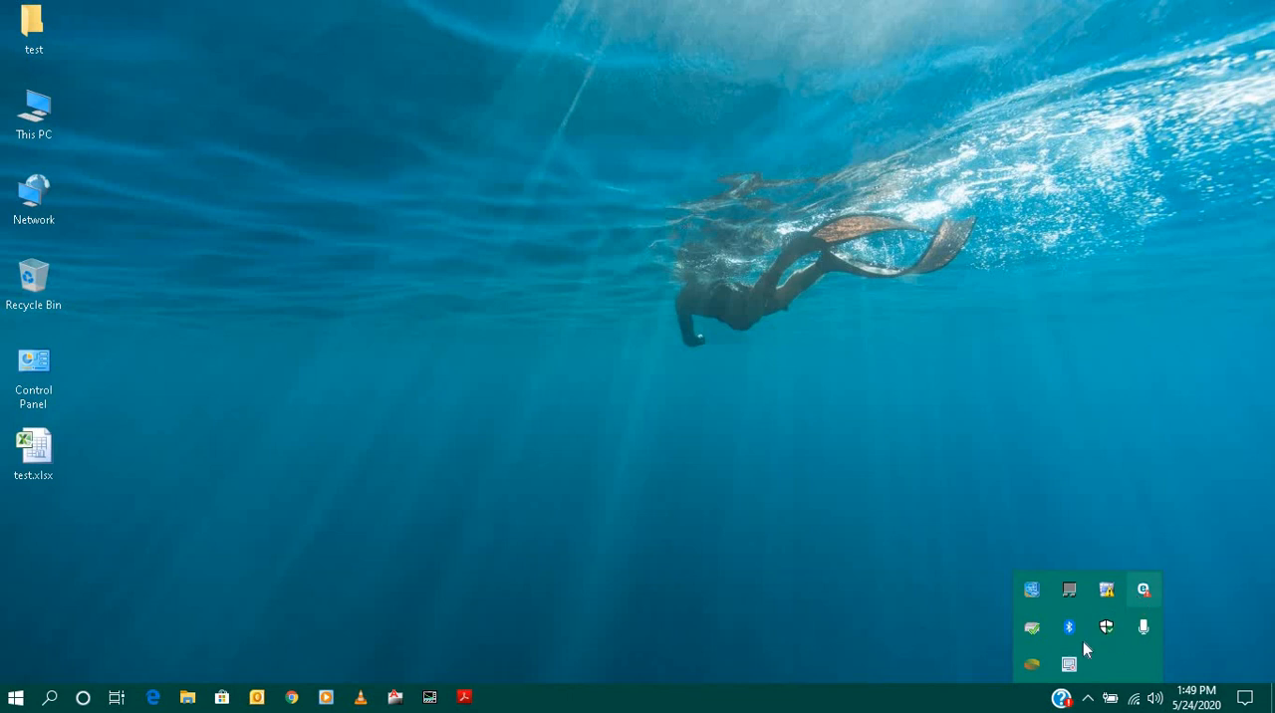